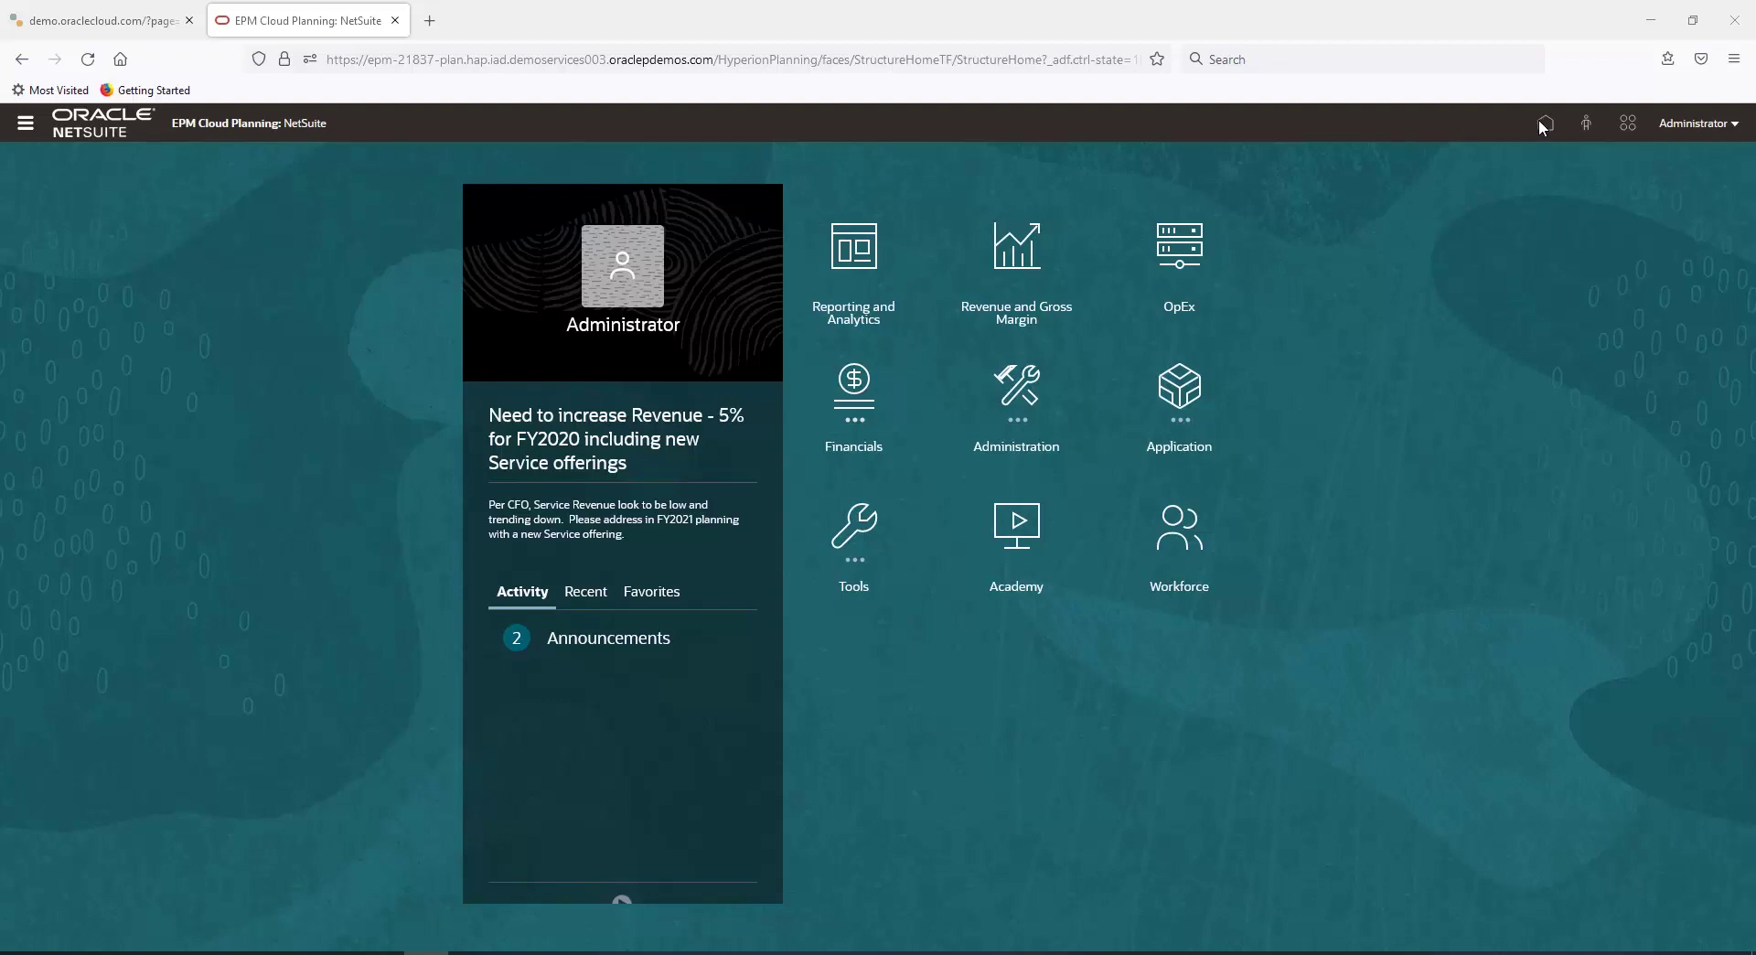
Open the reporting dashboards and switch the dashboard year to FY21.
click(844, 270)
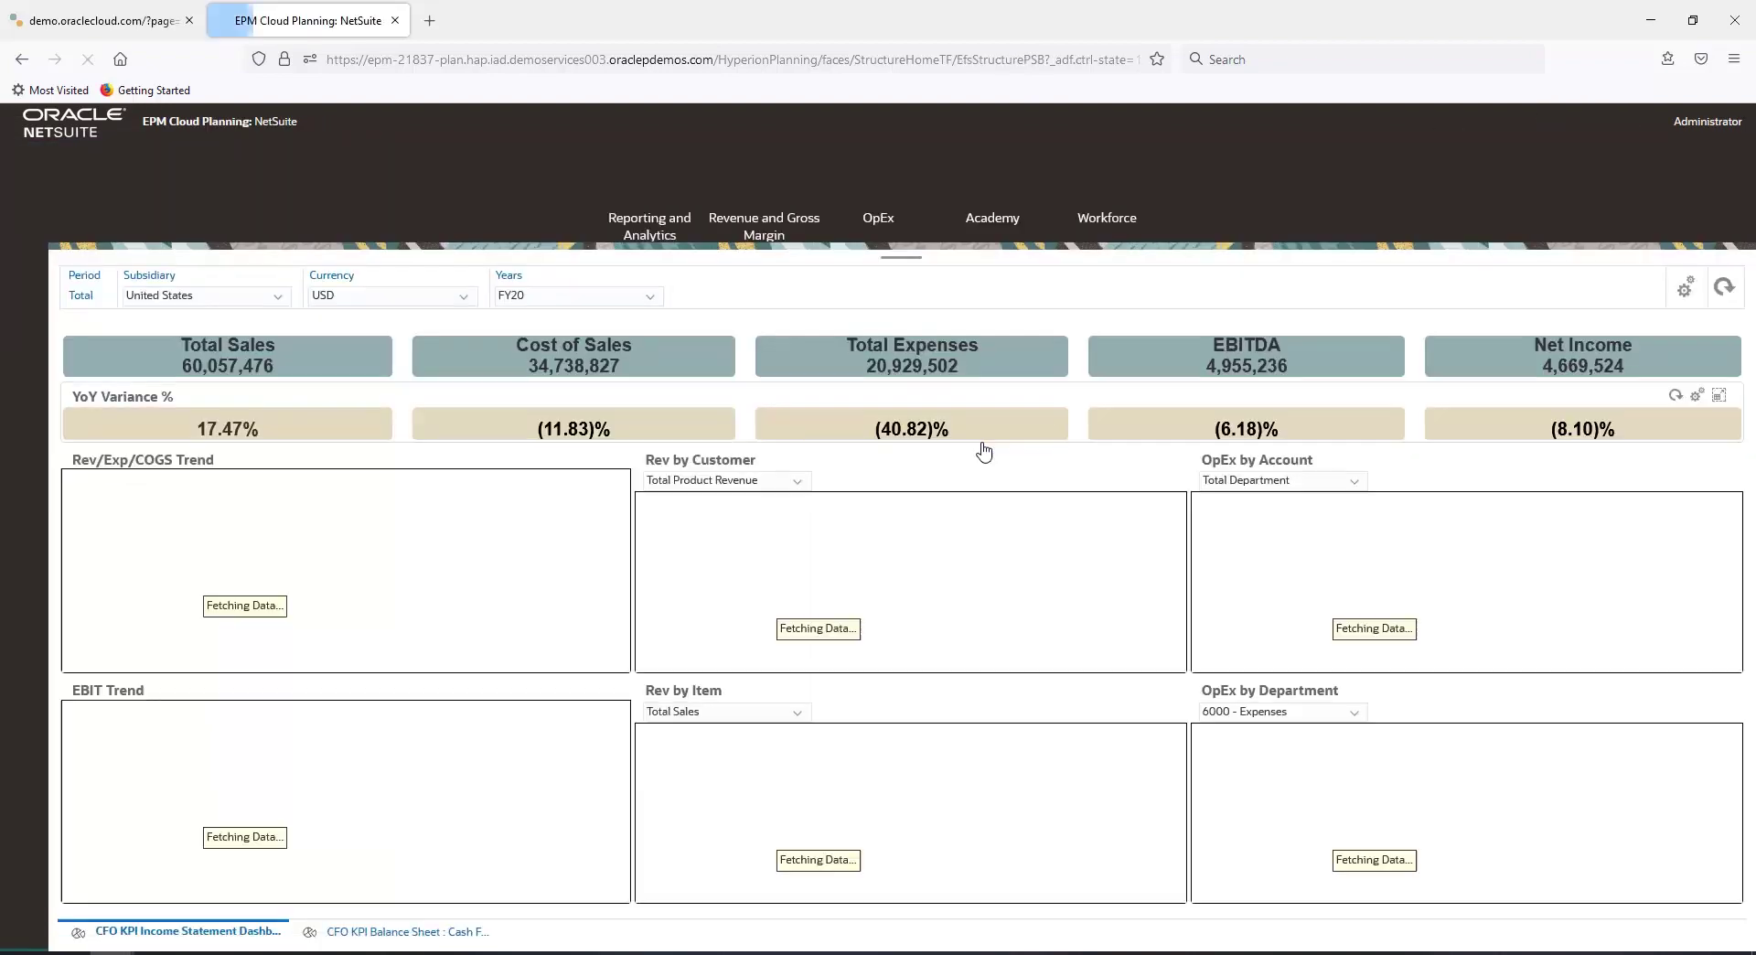
drag(67, 264, 692, 322)
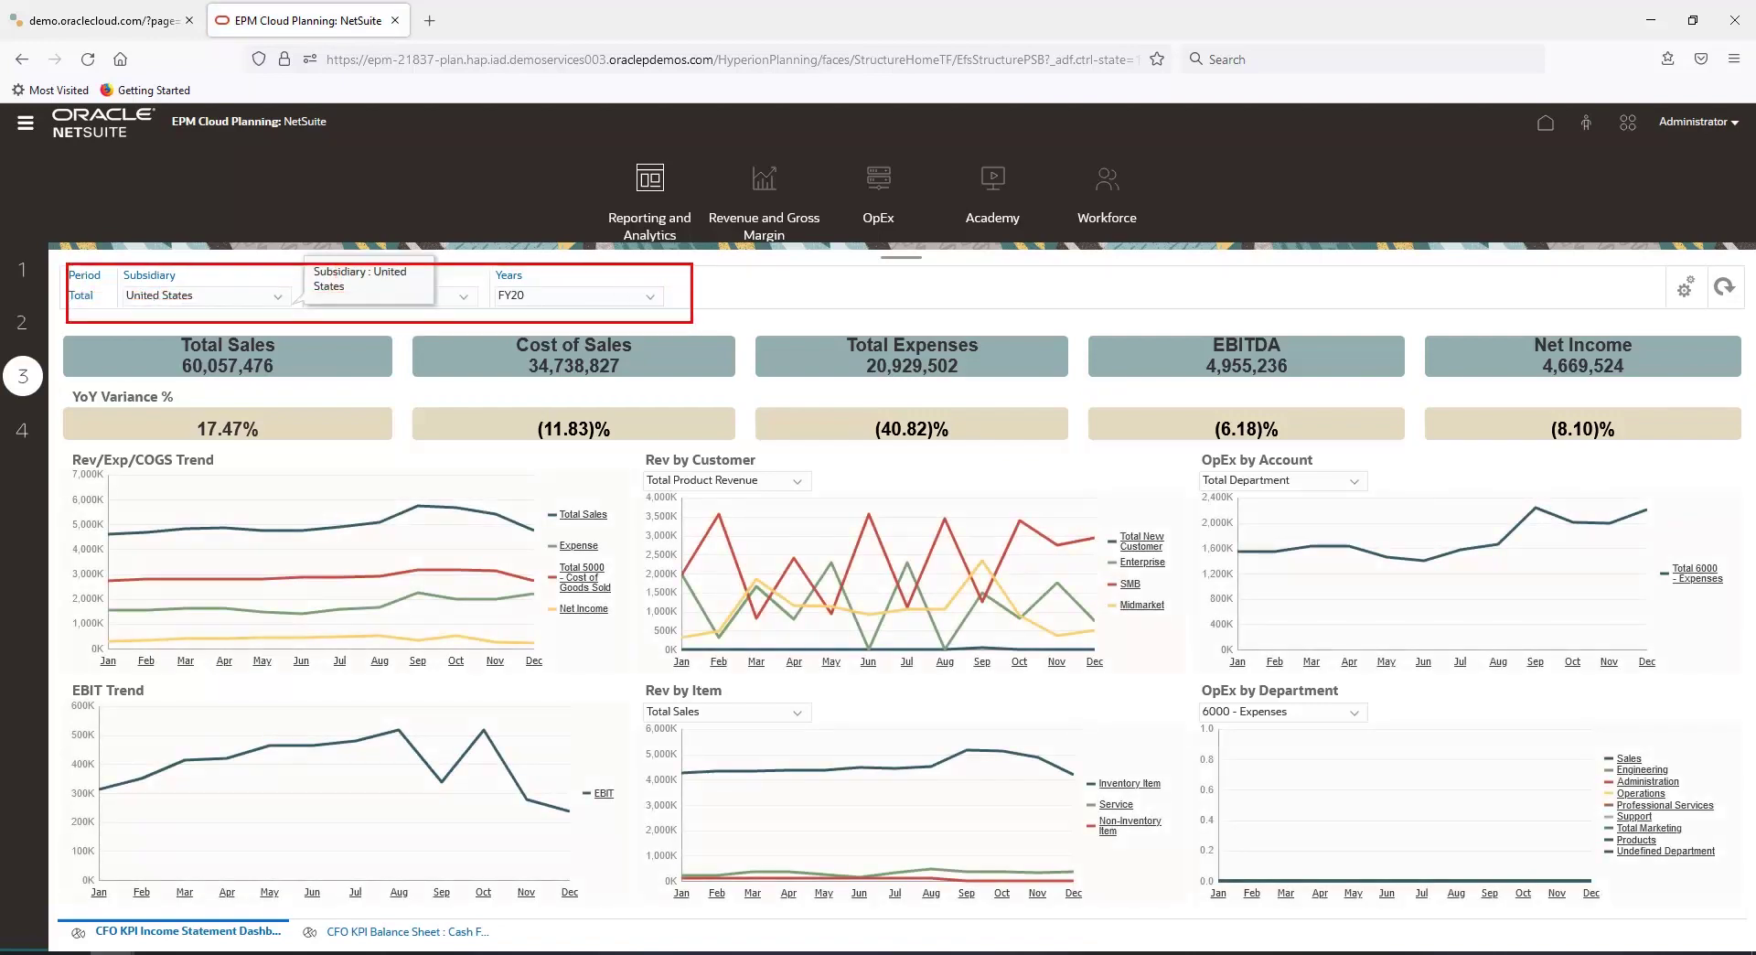
click(659, 296)
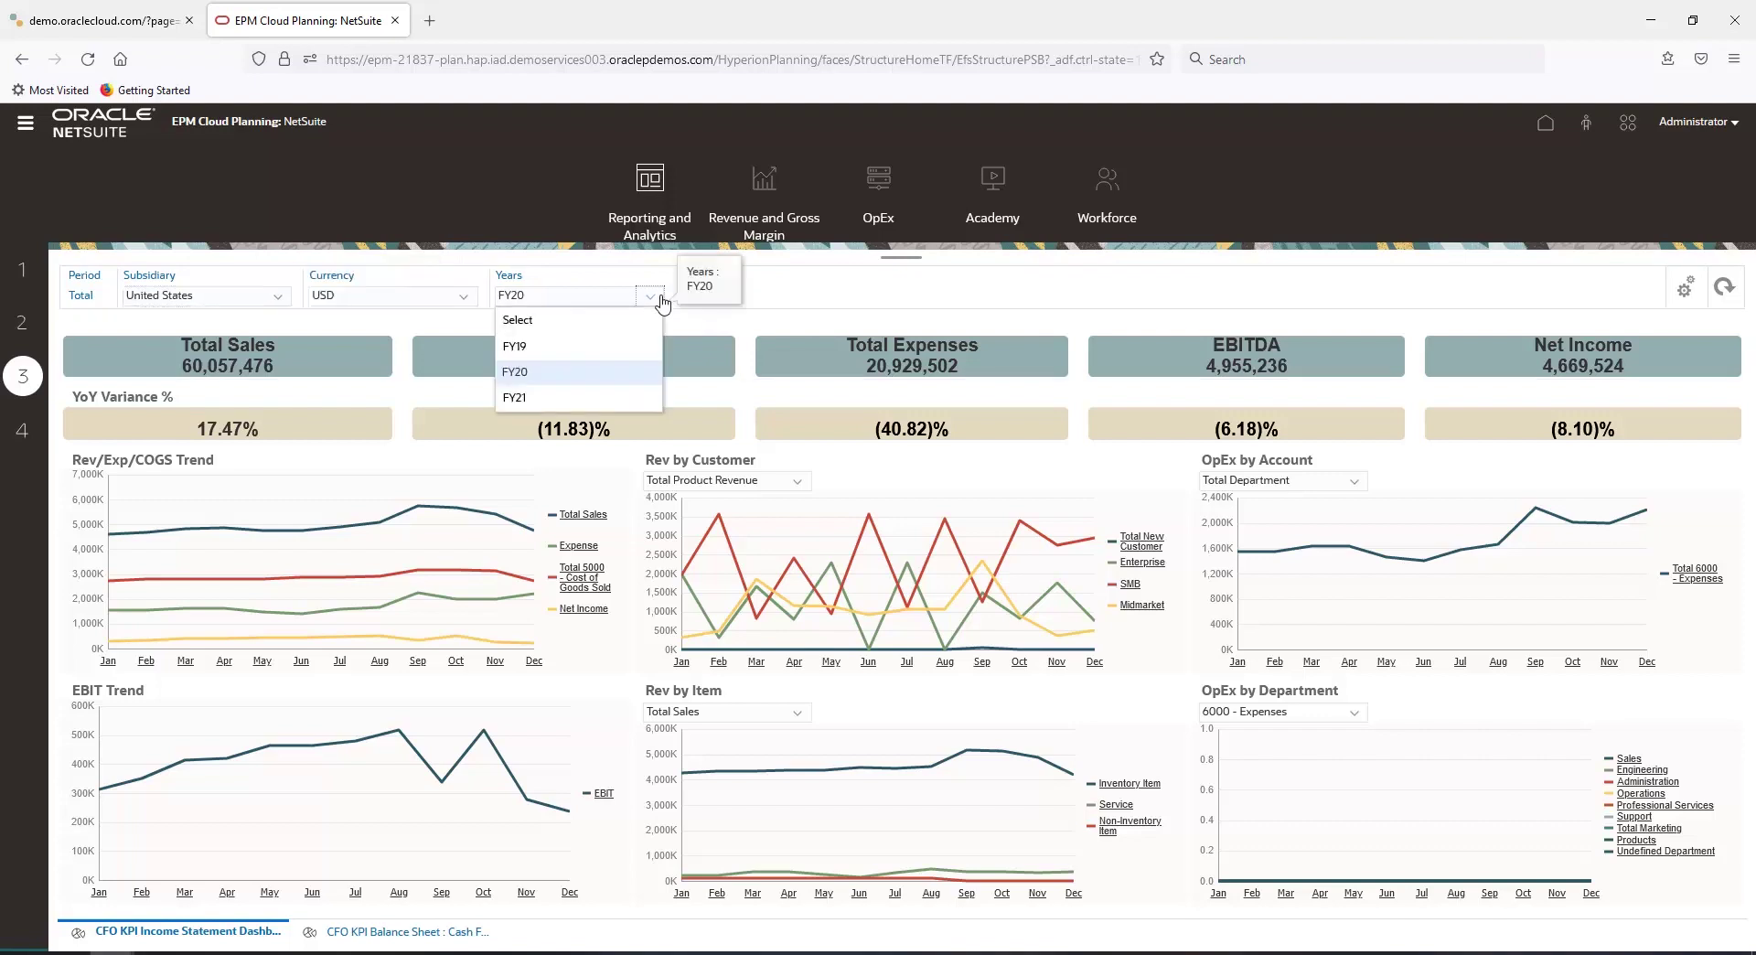
click(548, 397)
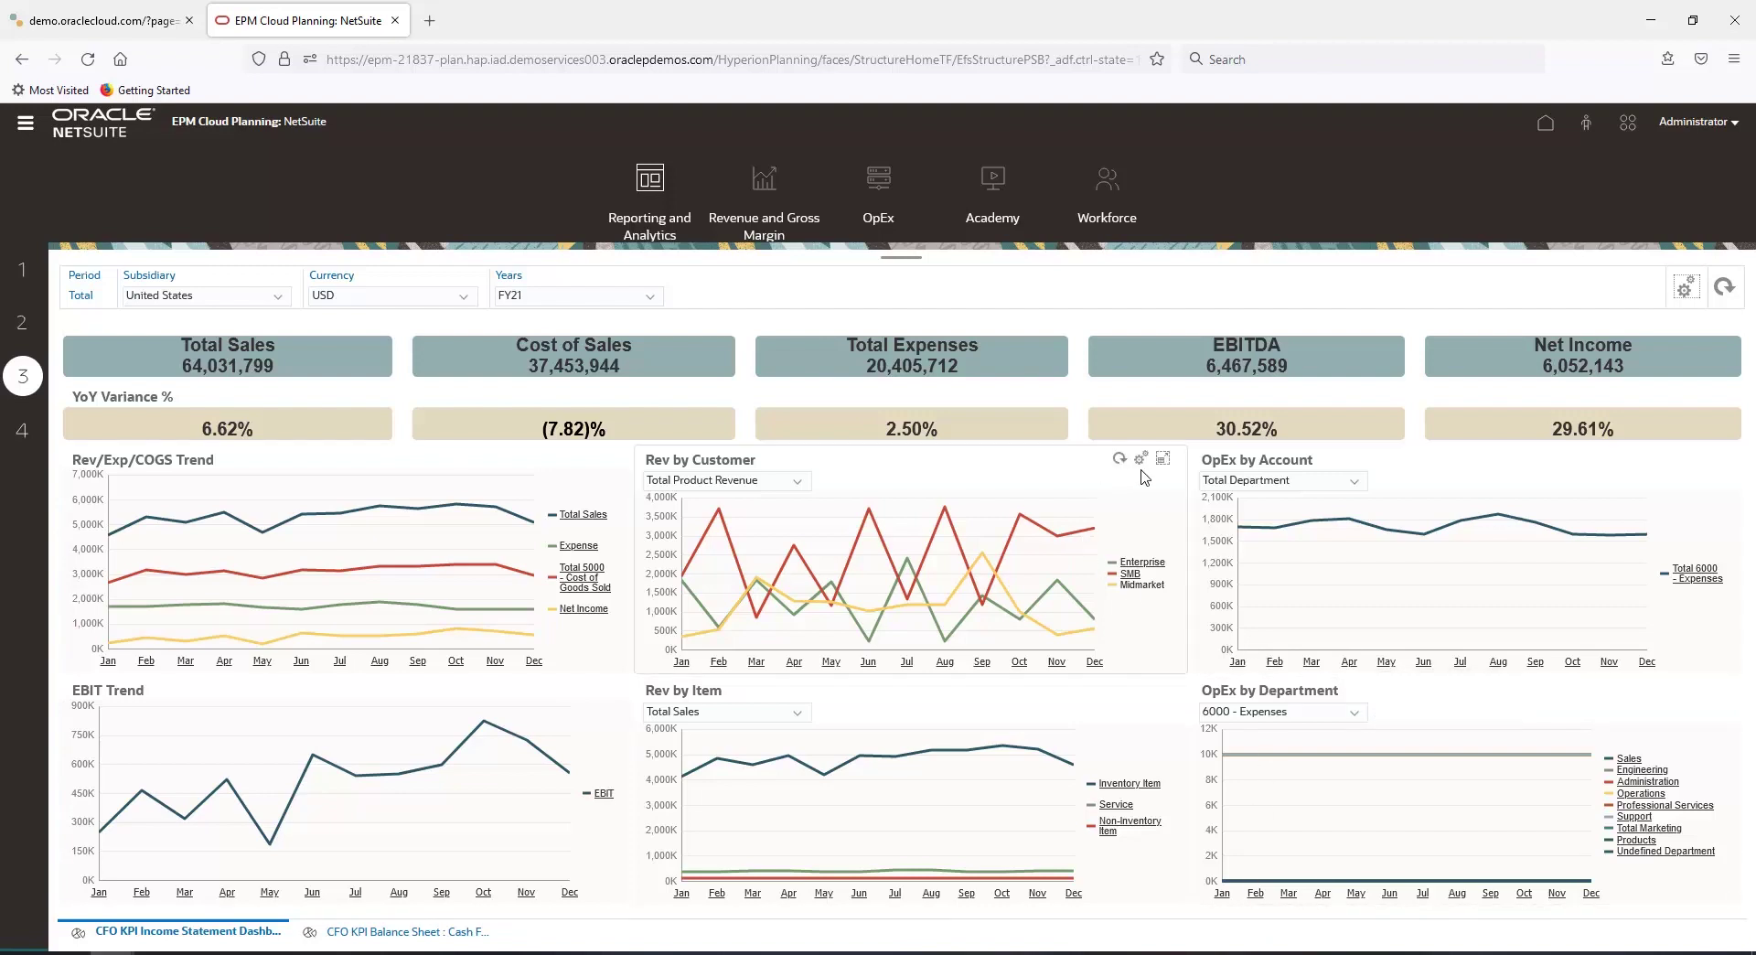
Change the Rev by Customer chart type to Bar.
click(1141, 458)
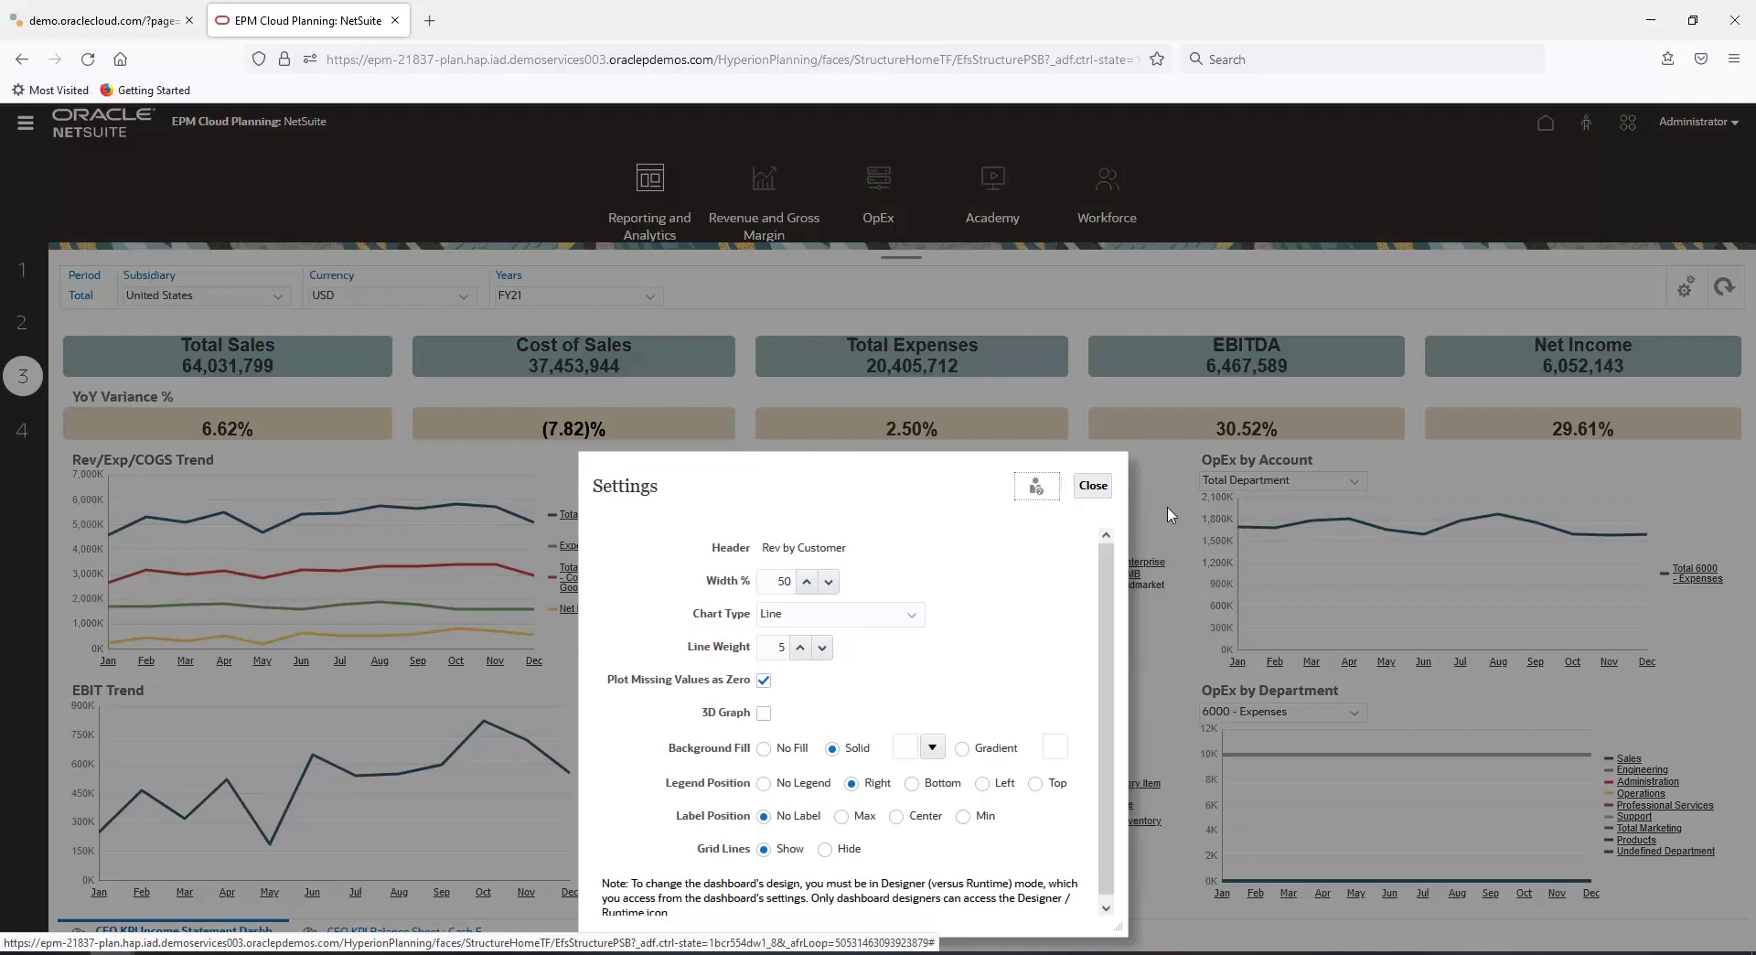
click(848, 614)
click(837, 272)
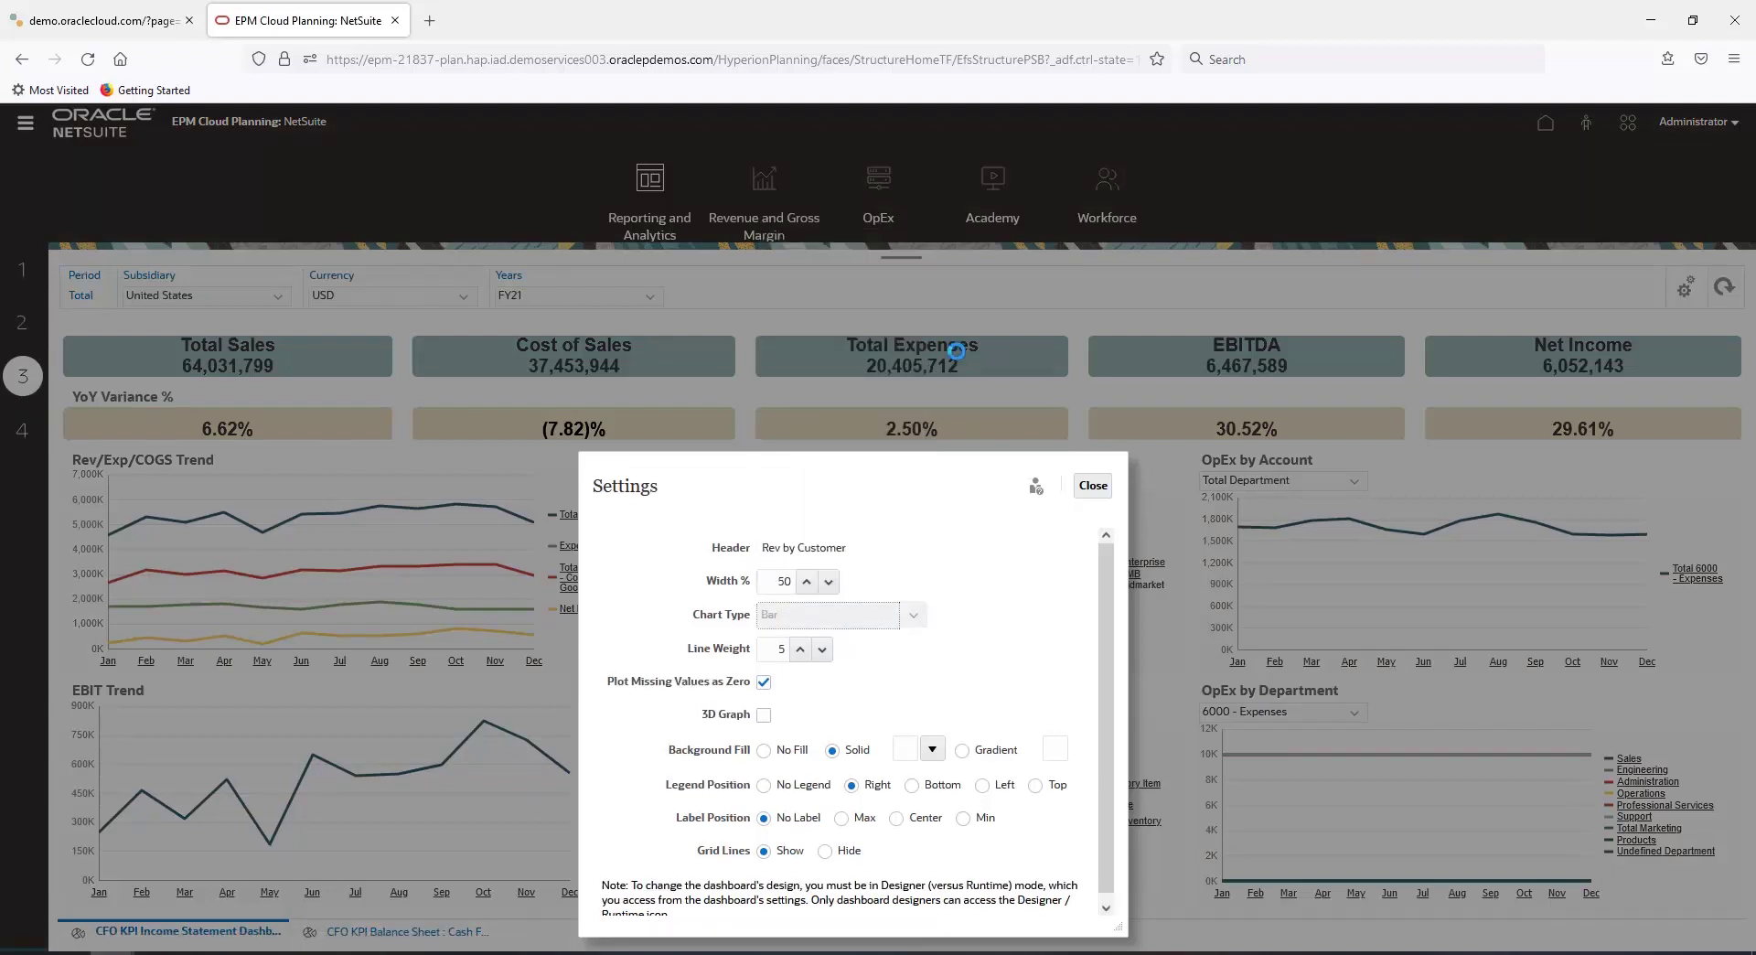
click(1093, 484)
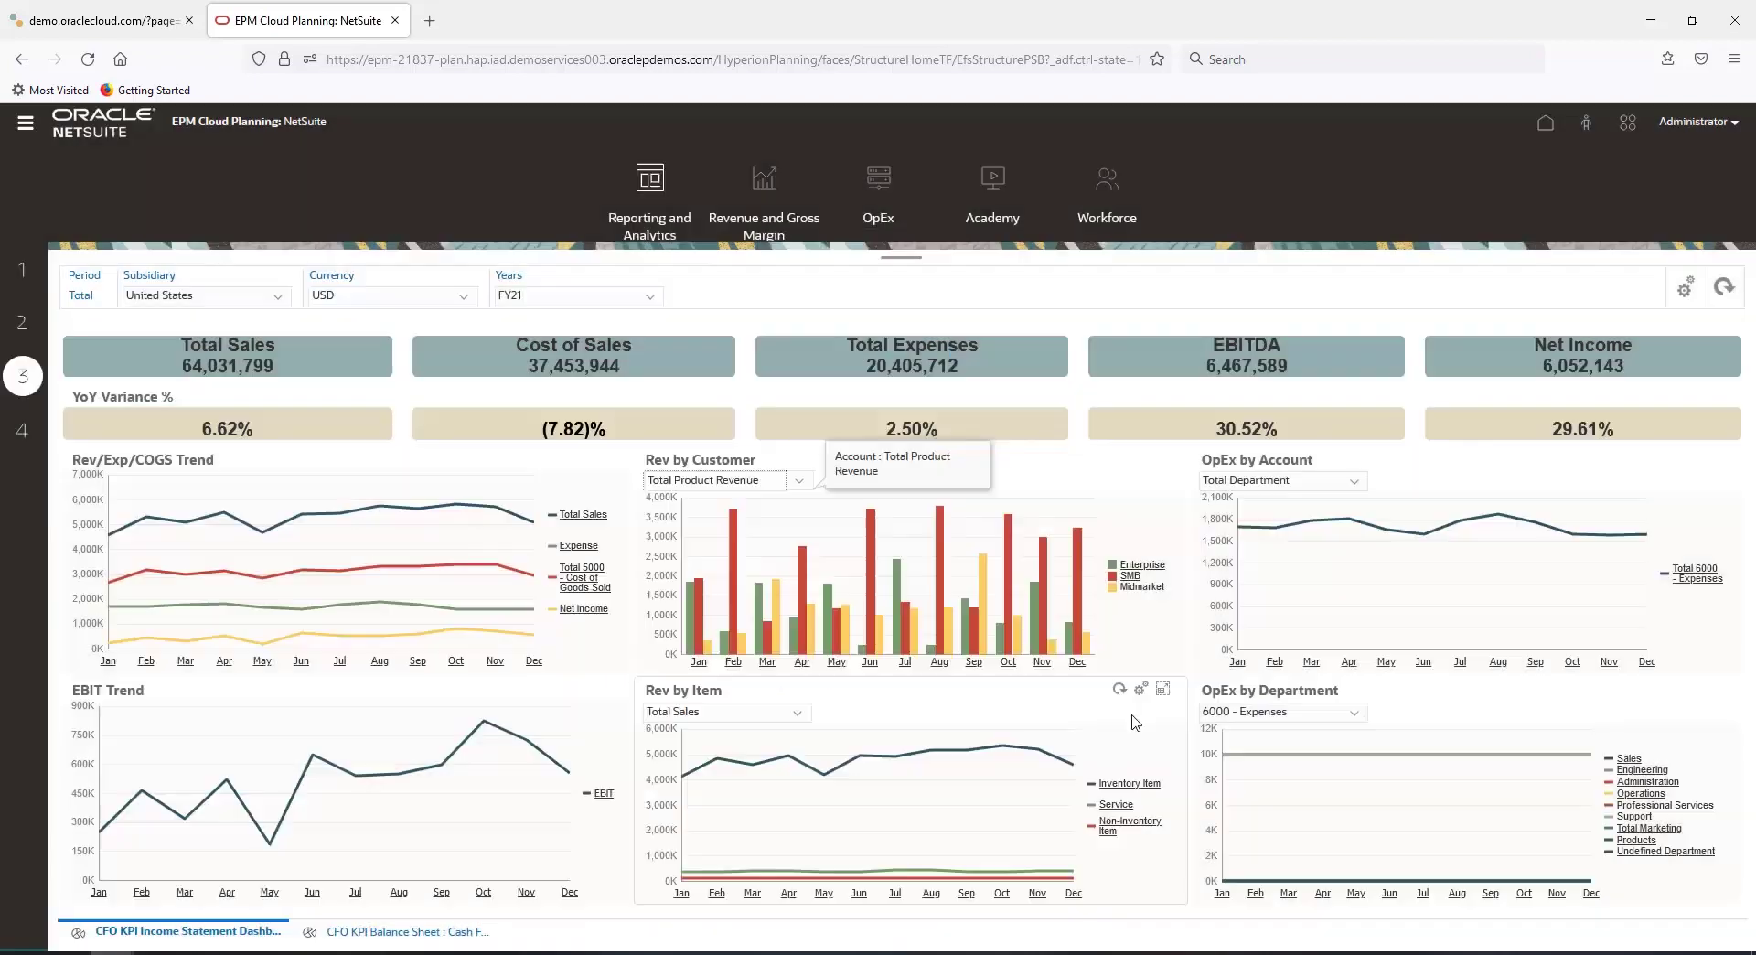
Drill revenue into Enterprise customers and OpEx into Total 6000 then Total 6100 G&A Expenses.
click(1139, 565)
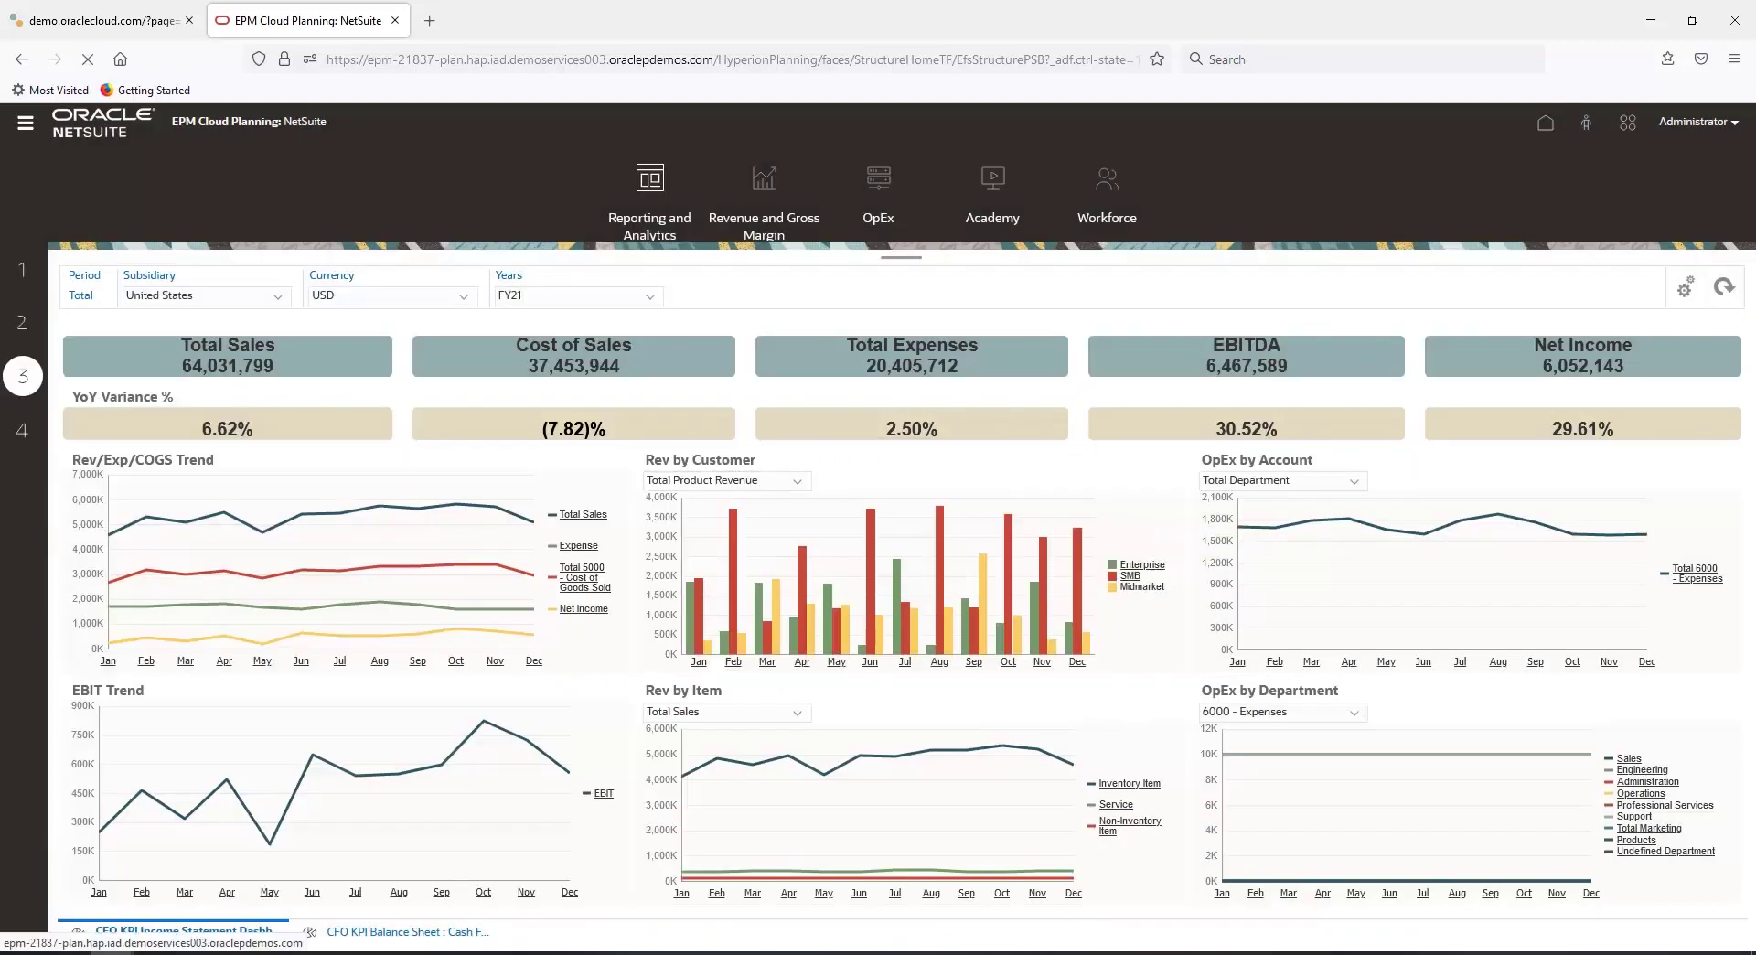
click(1697, 579)
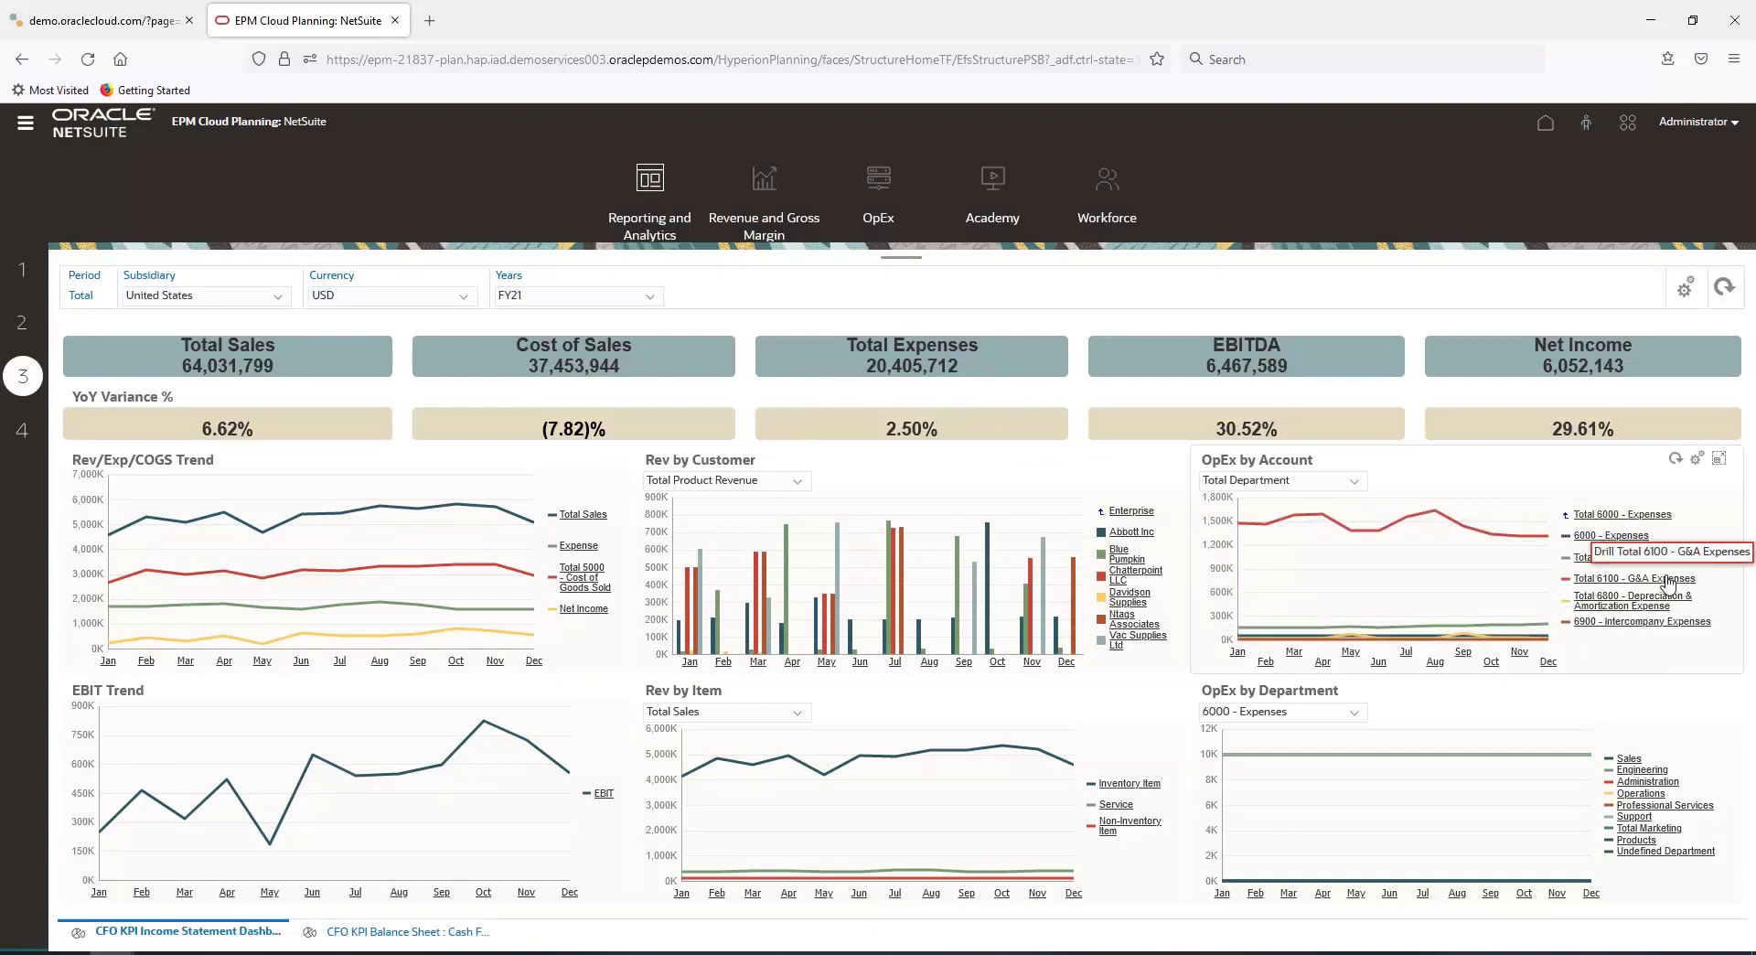
click(1667, 580)
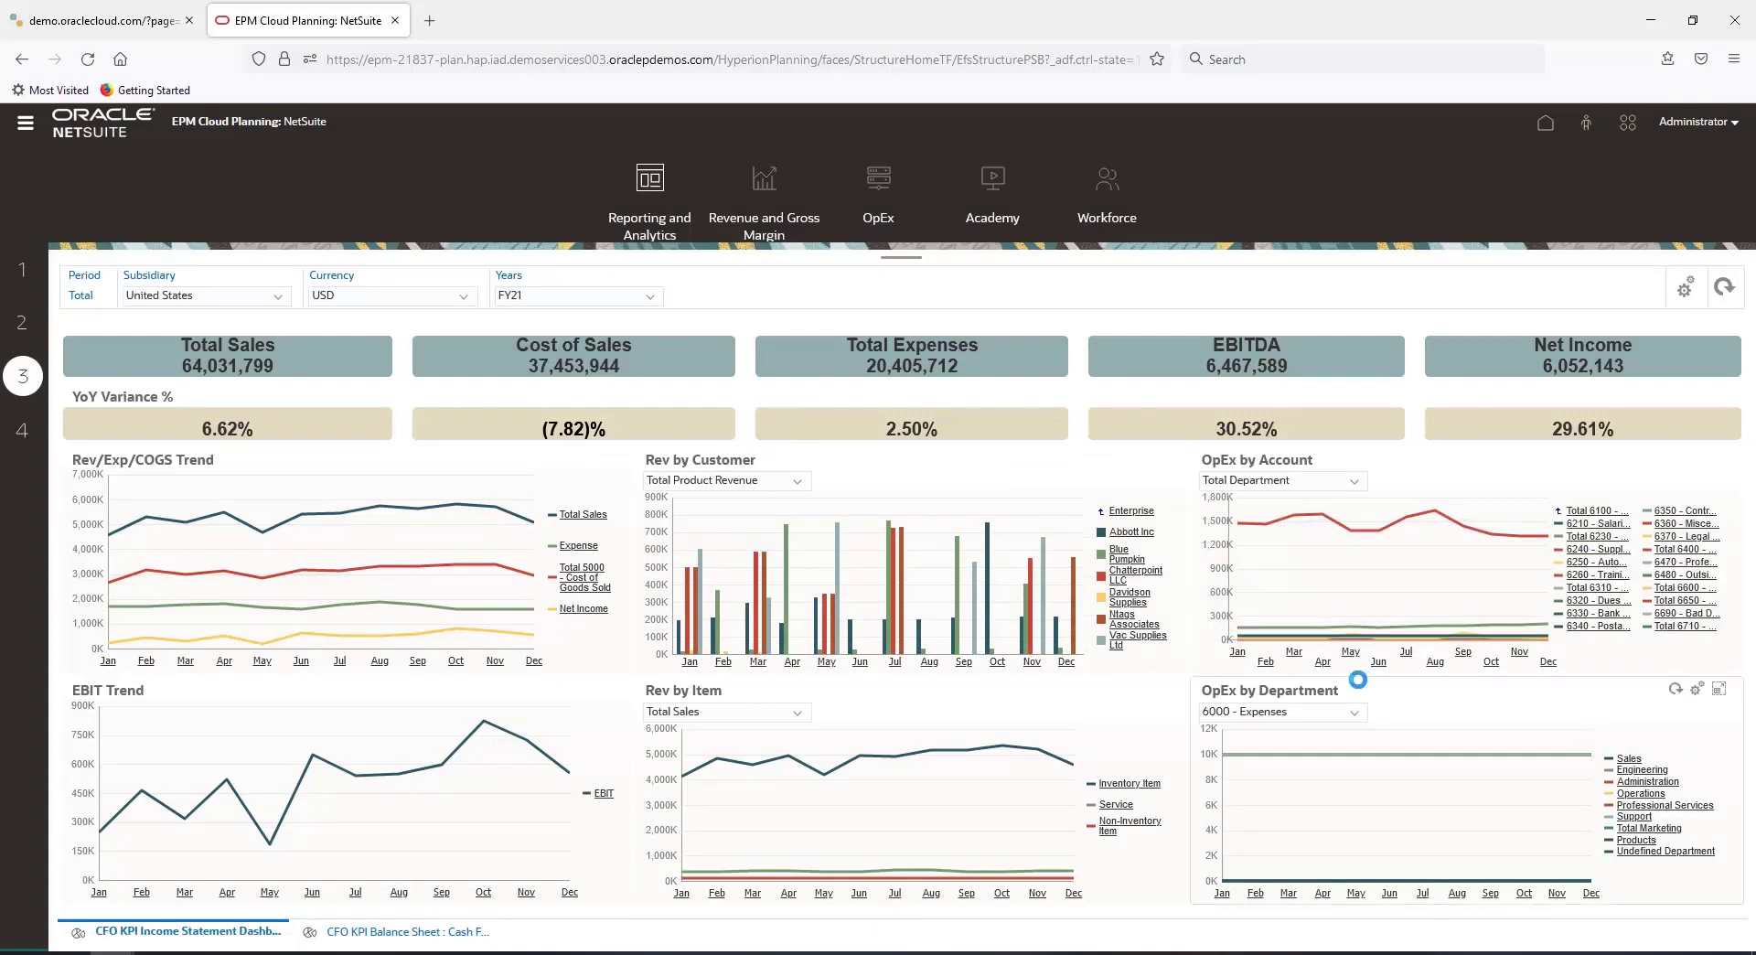
click(24, 329)
Keep HTML as the report format and view the Balance Sheet, then the Cash Flow report.
click(303, 333)
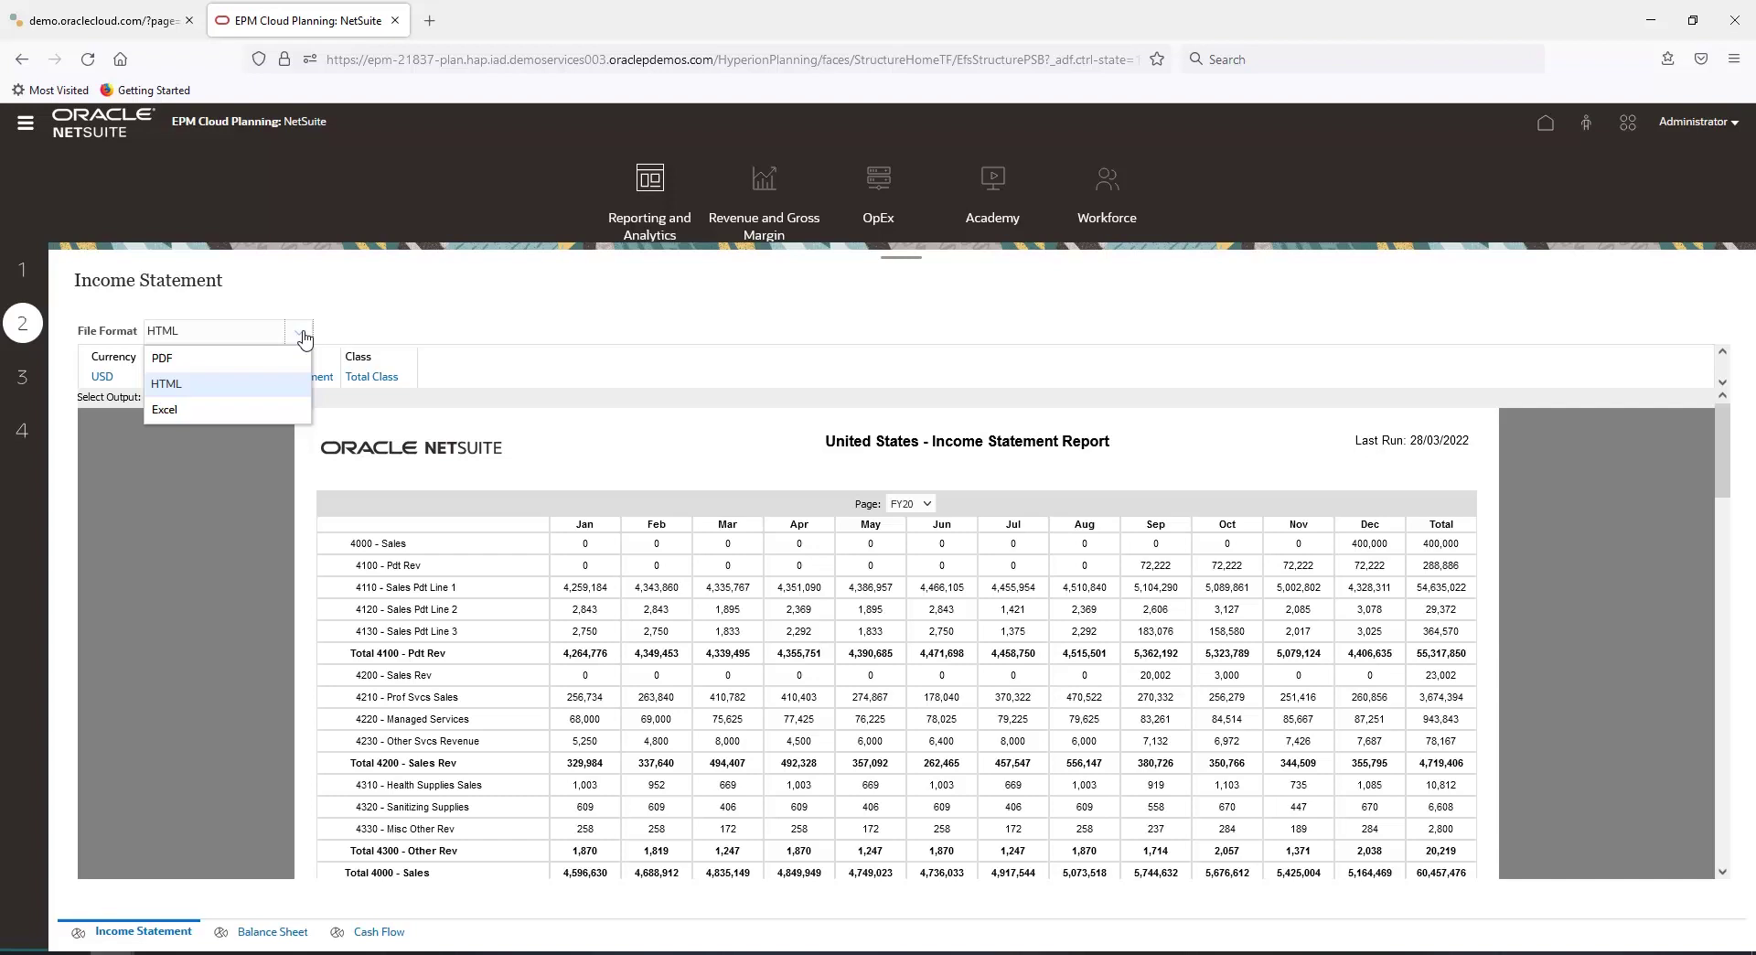
click(303, 337)
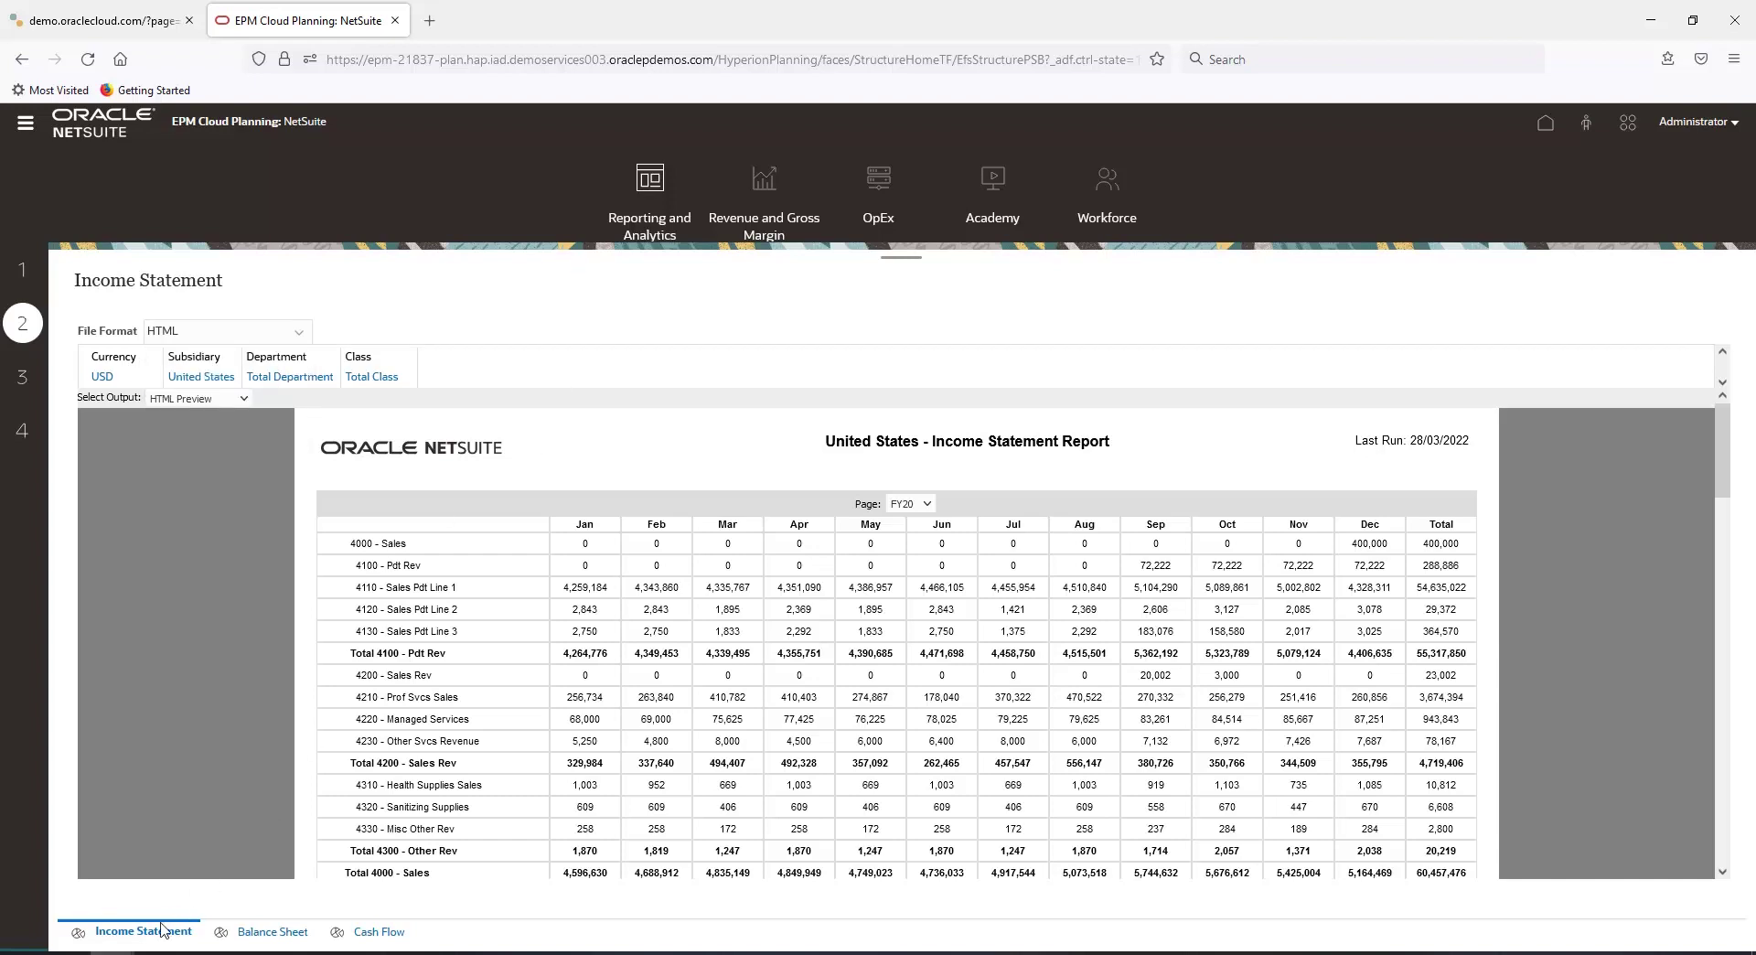
click(270, 932)
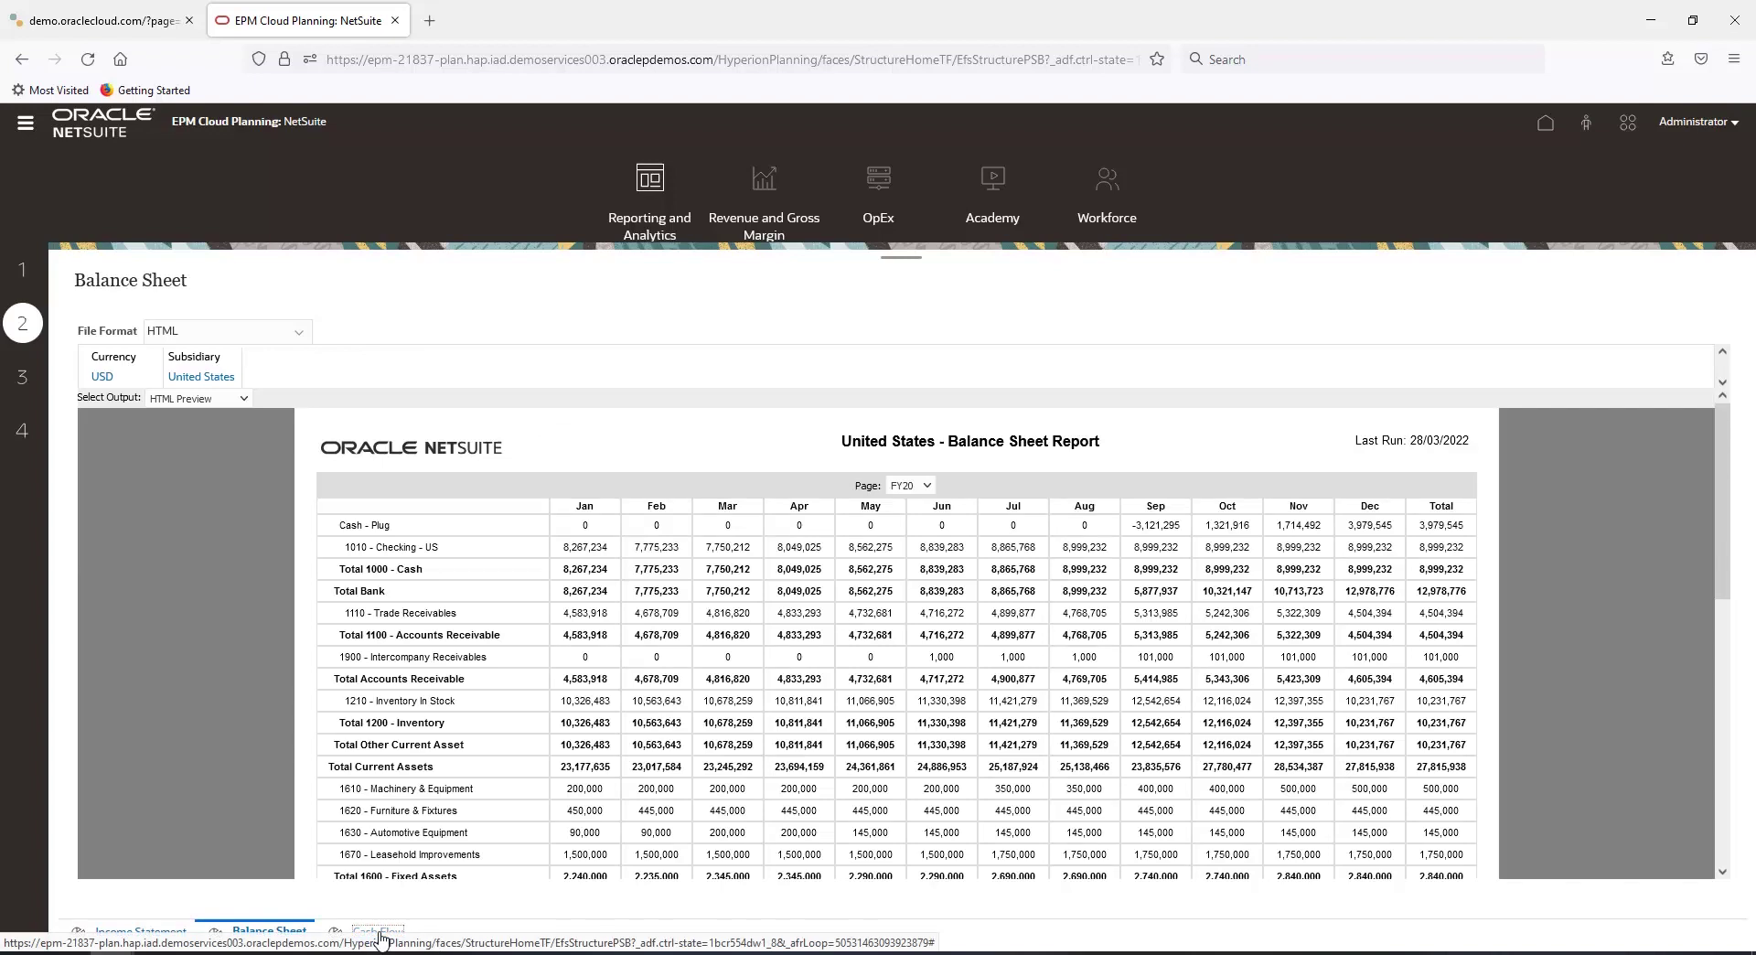
click(378, 932)
Open the Report Book from the repository in EPM Cloud Workspace.
click(25, 122)
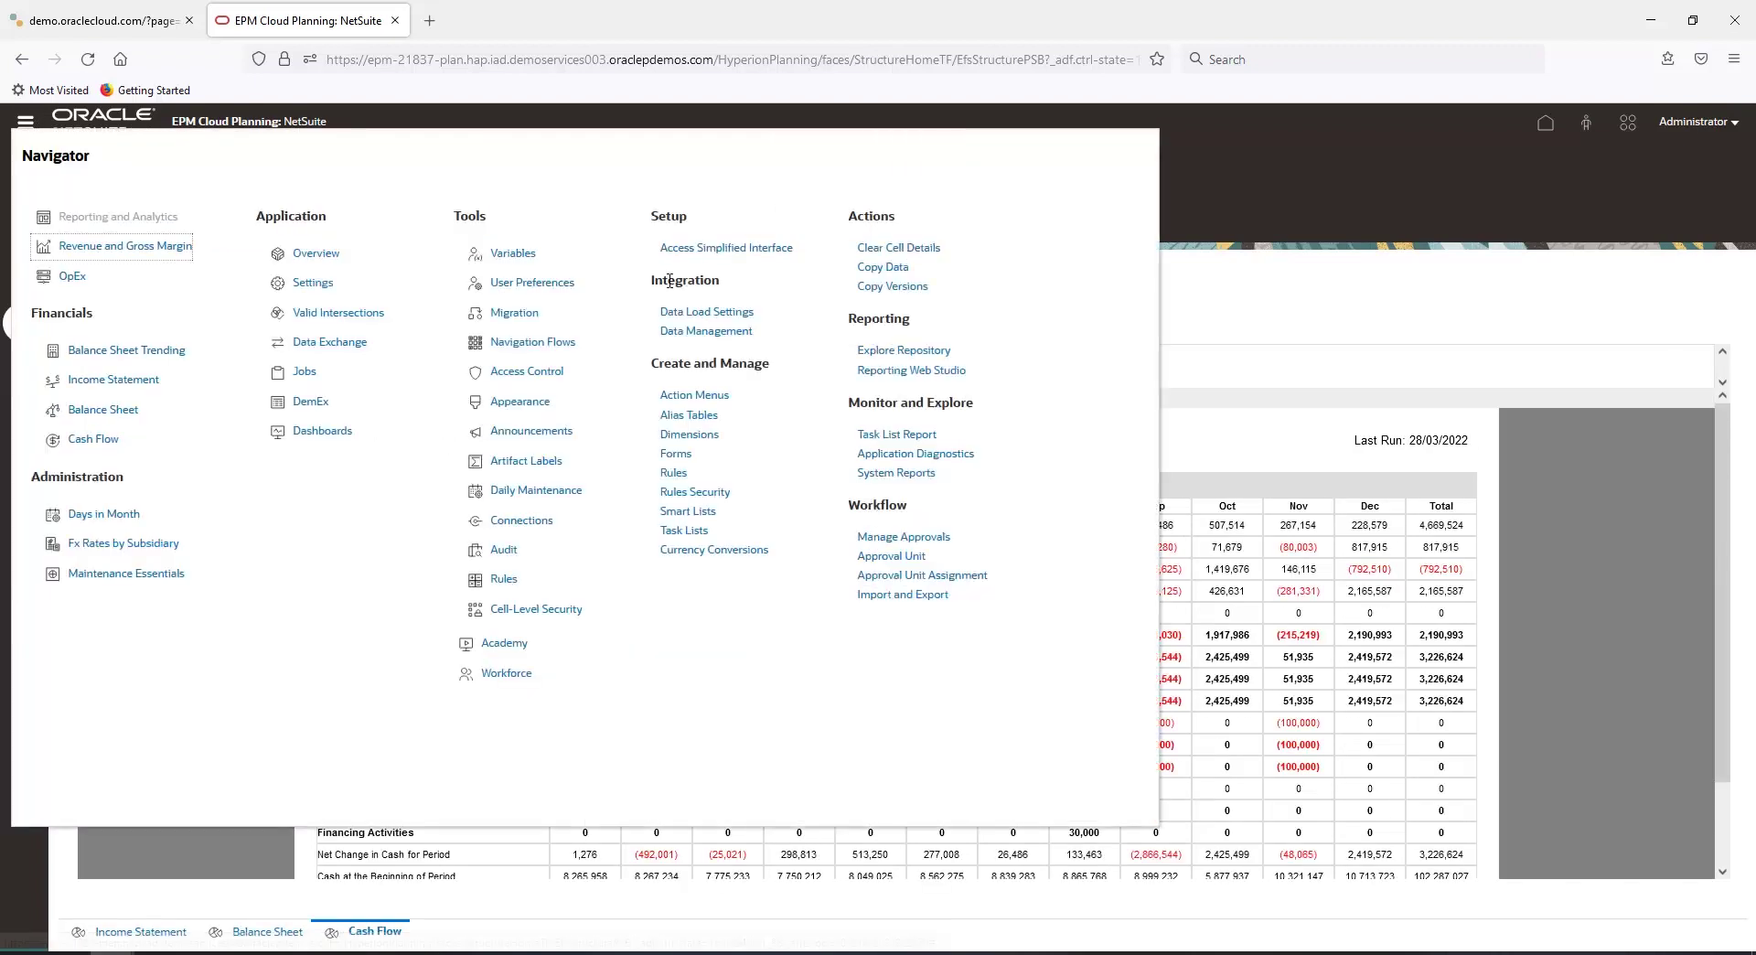
click(903, 350)
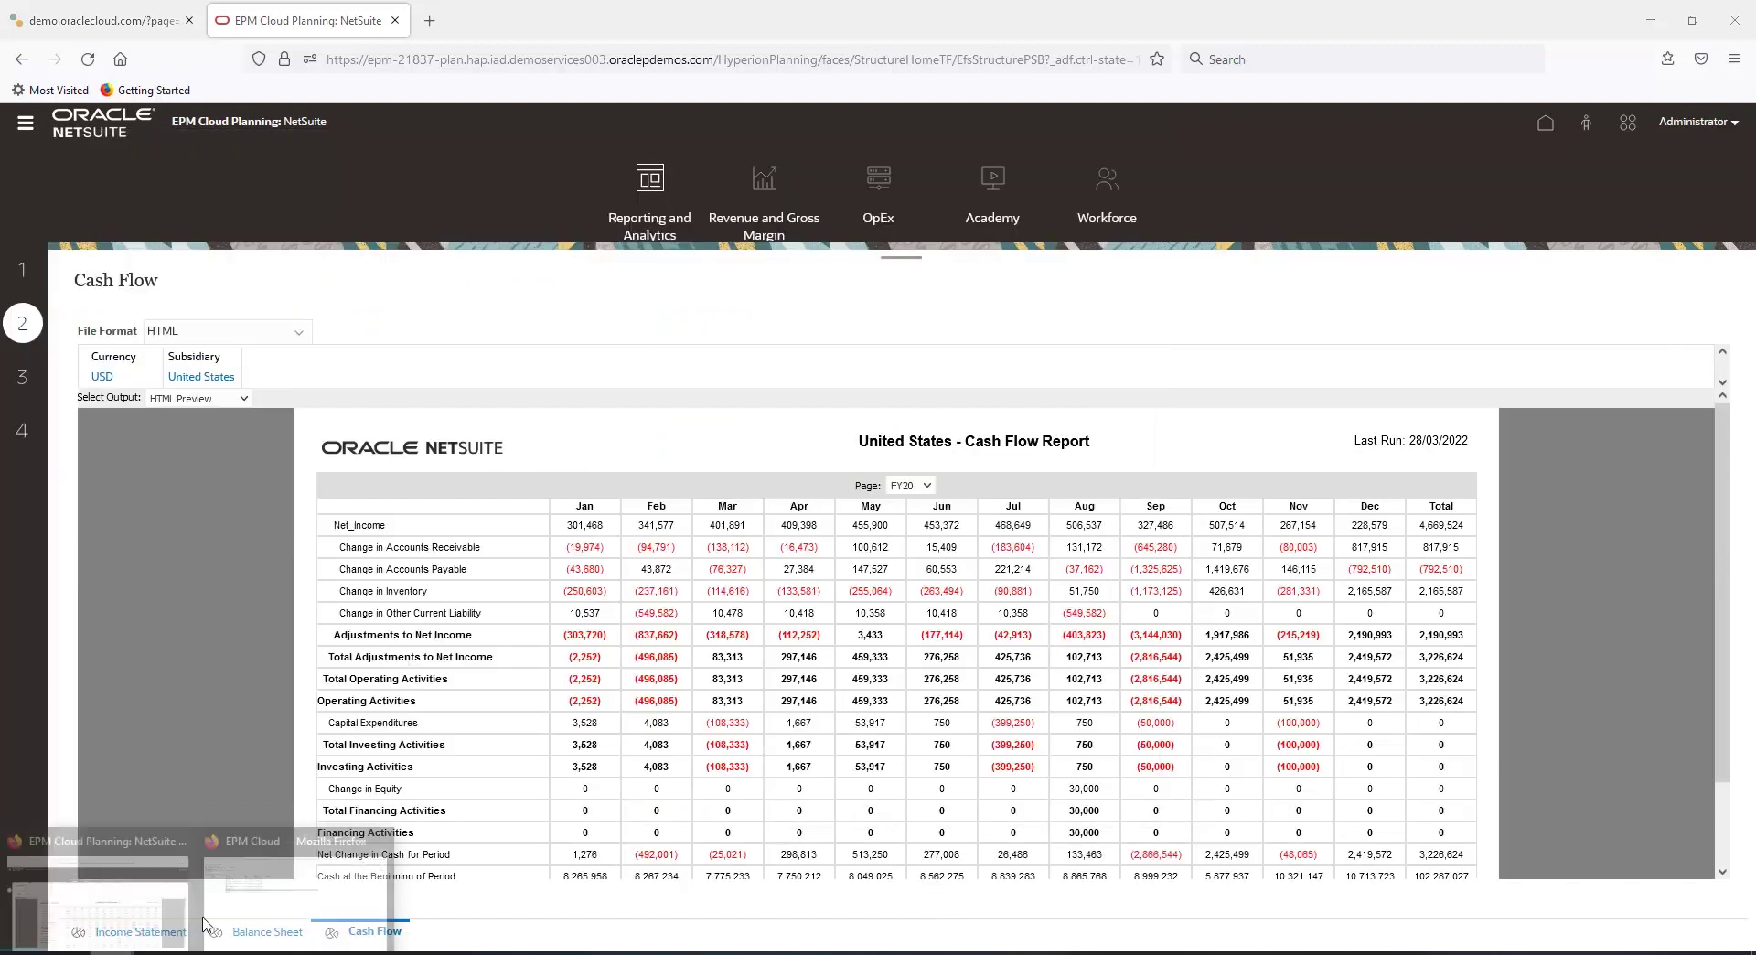
click(258, 905)
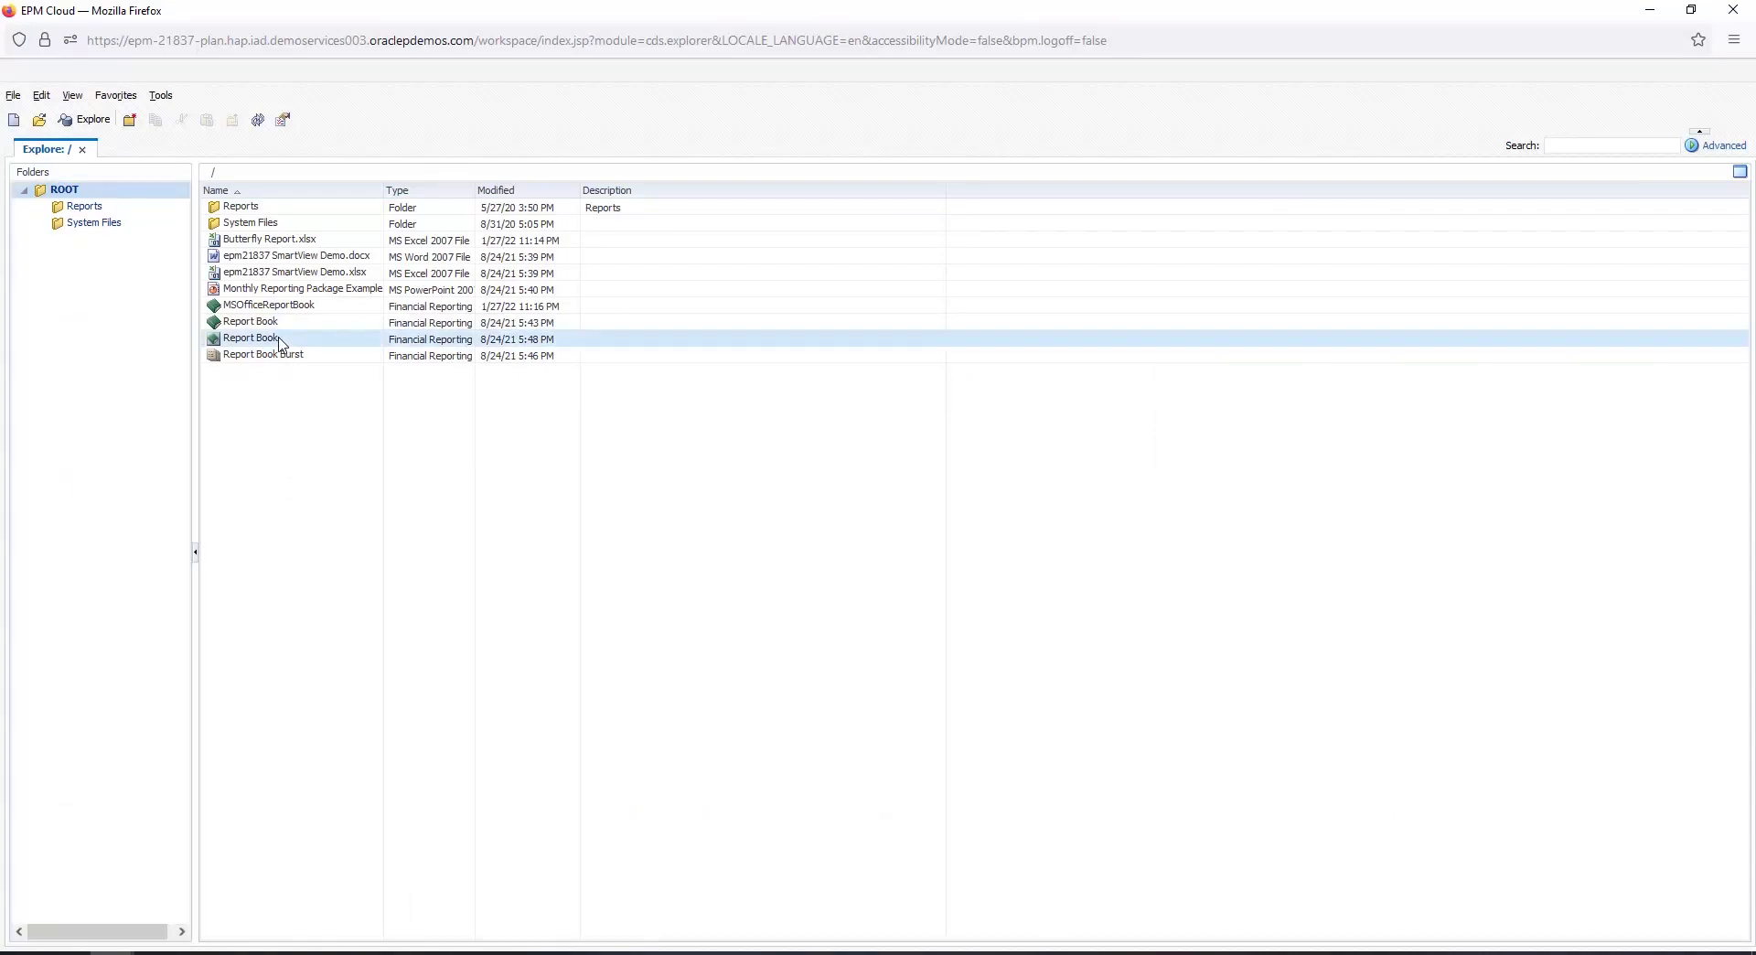
double_click(280, 344)
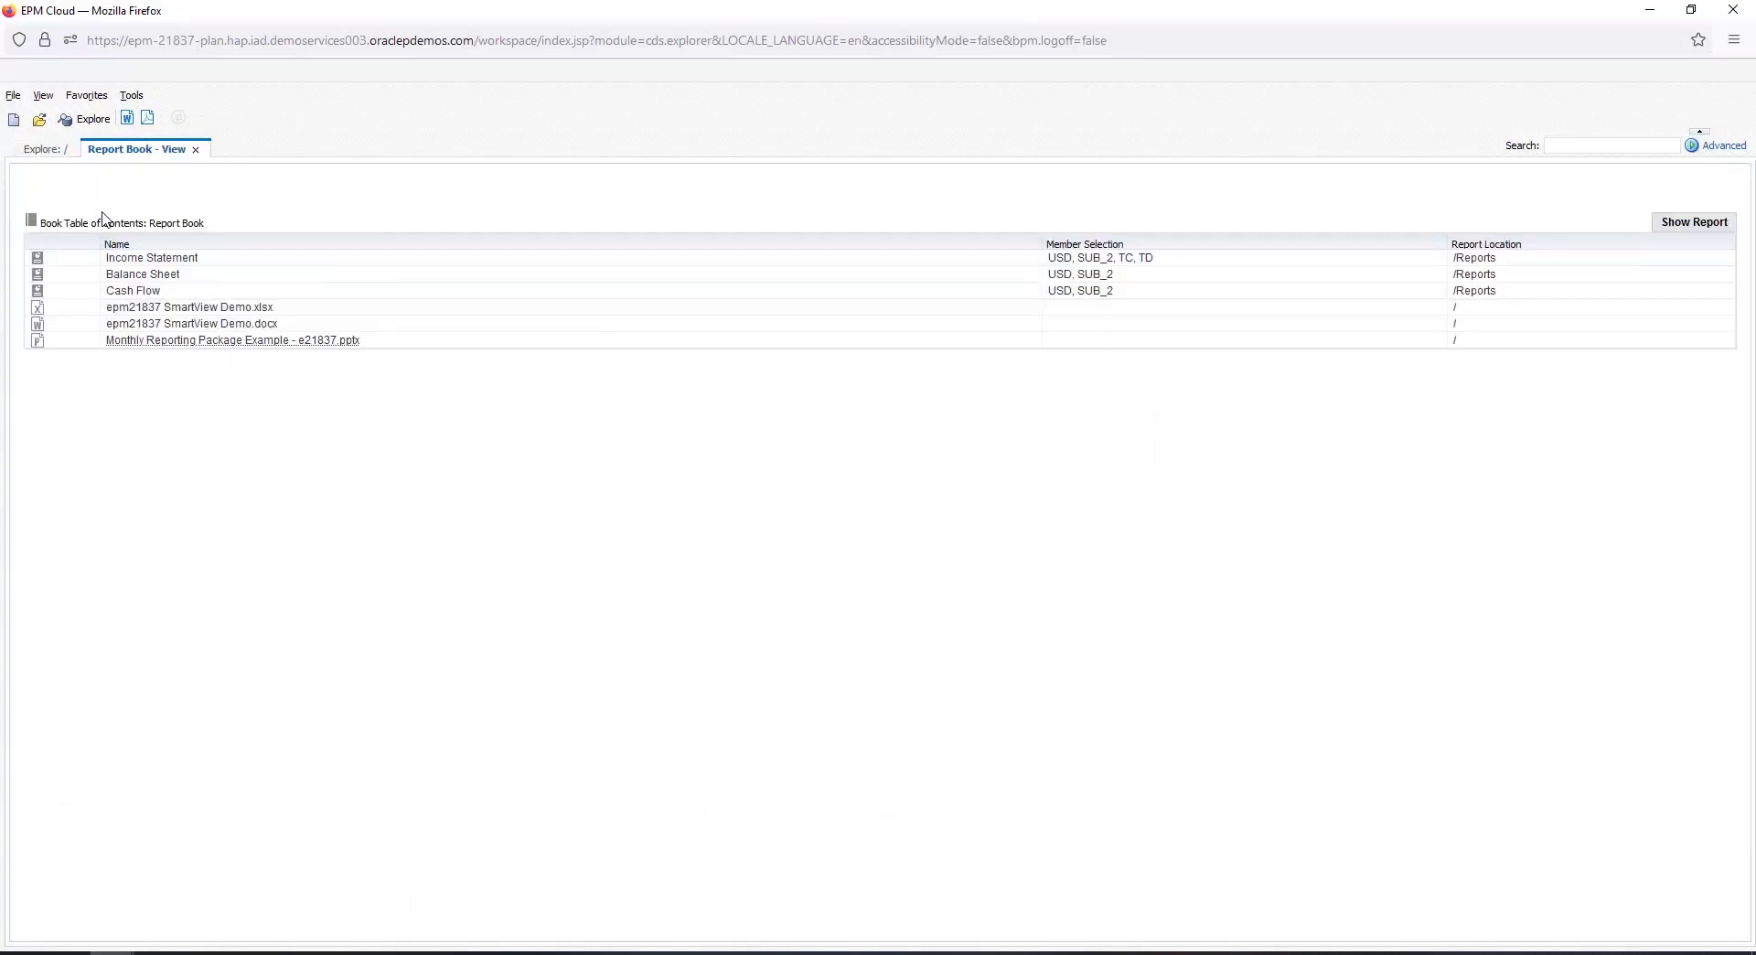
Open the complete Report Book as a PDF, jump to its Cash Flow page, and return to planning.
click(13, 95)
mouse_move(39, 149)
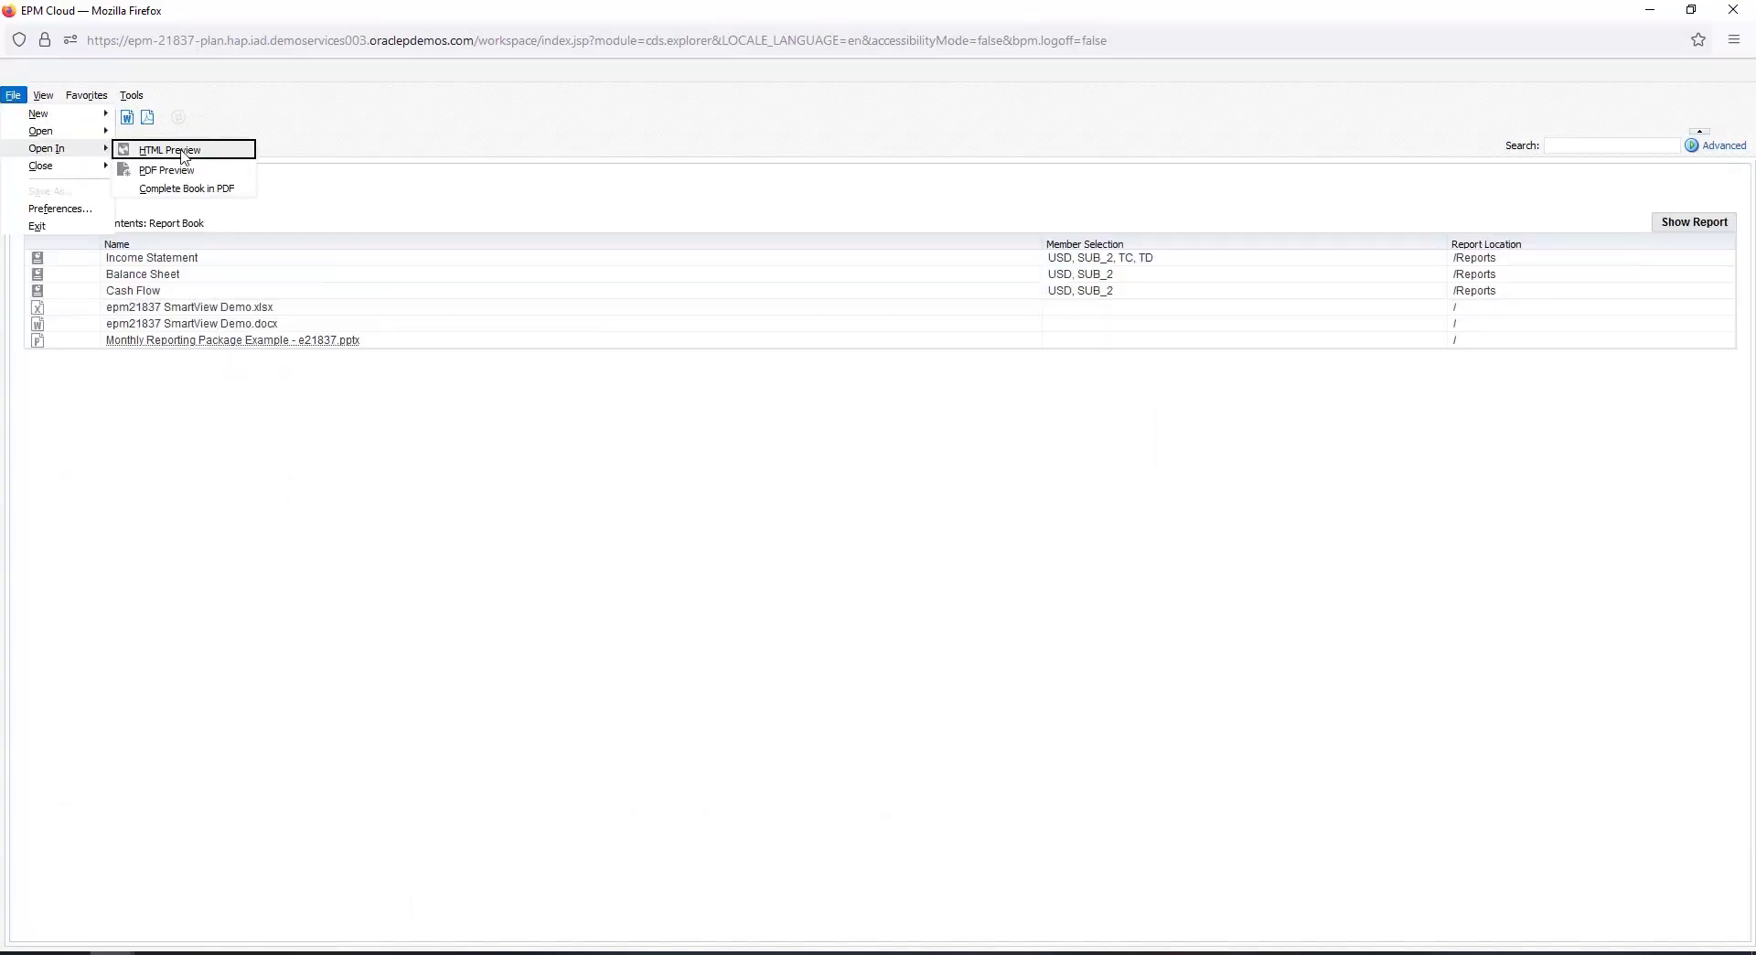
click(214, 189)
click(81, 384)
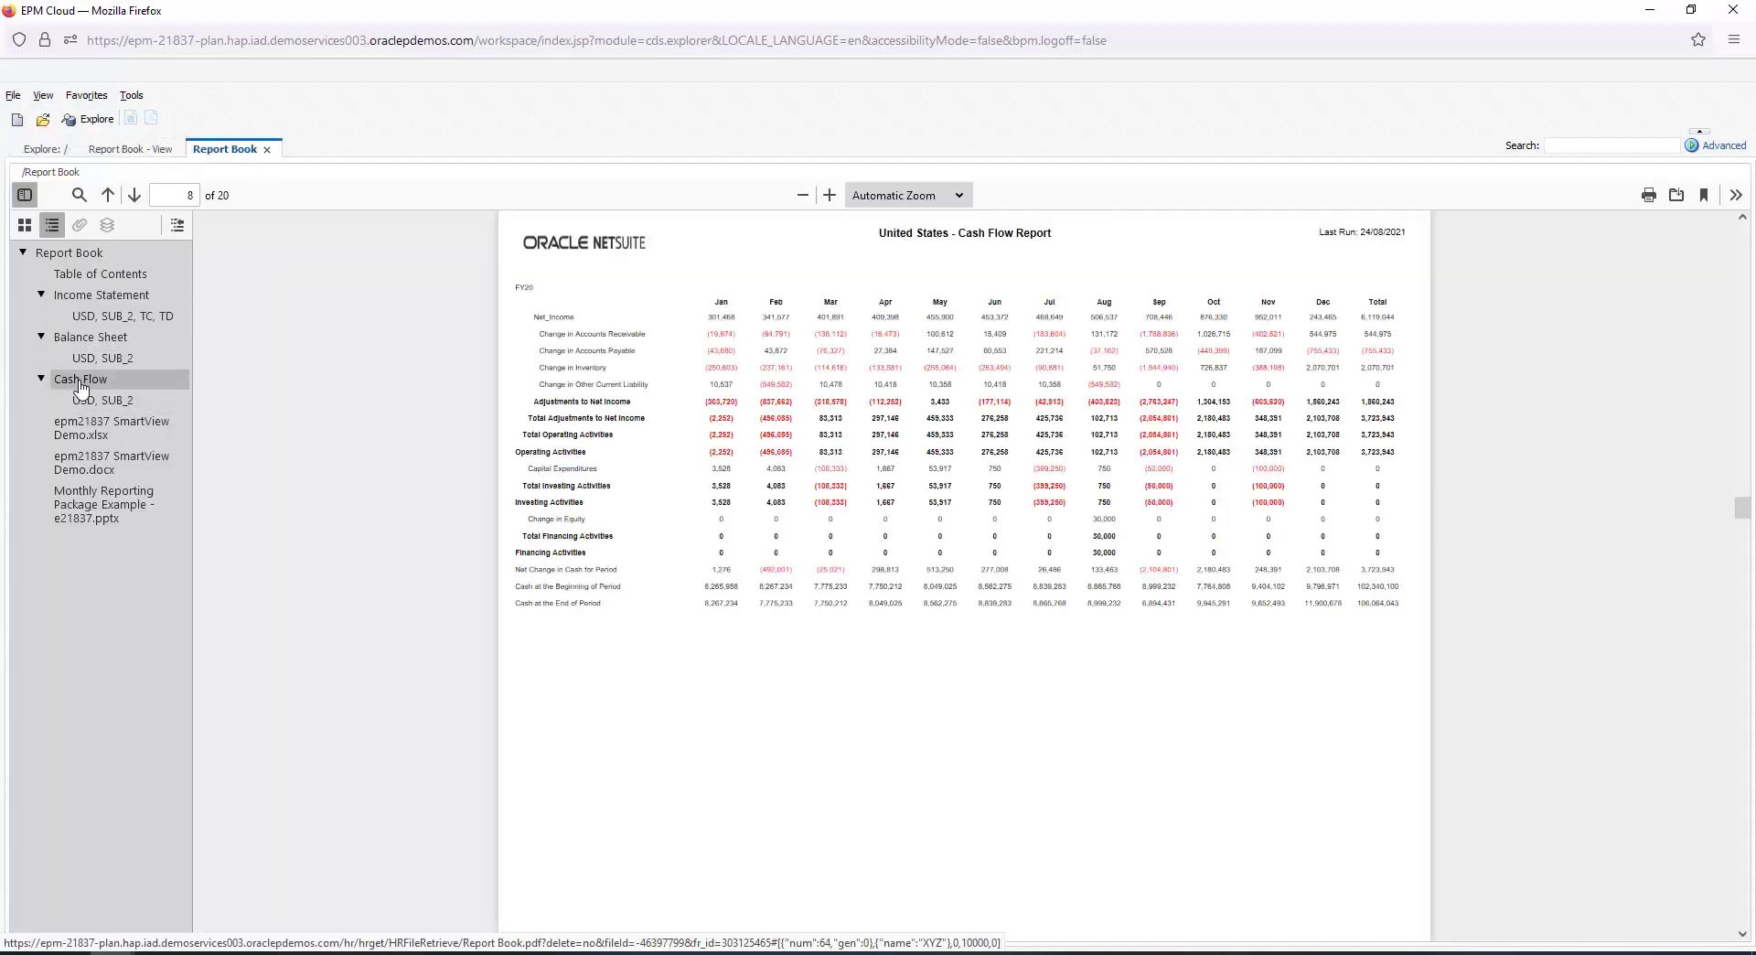
mouse_move(110, 953)
click(178, 869)
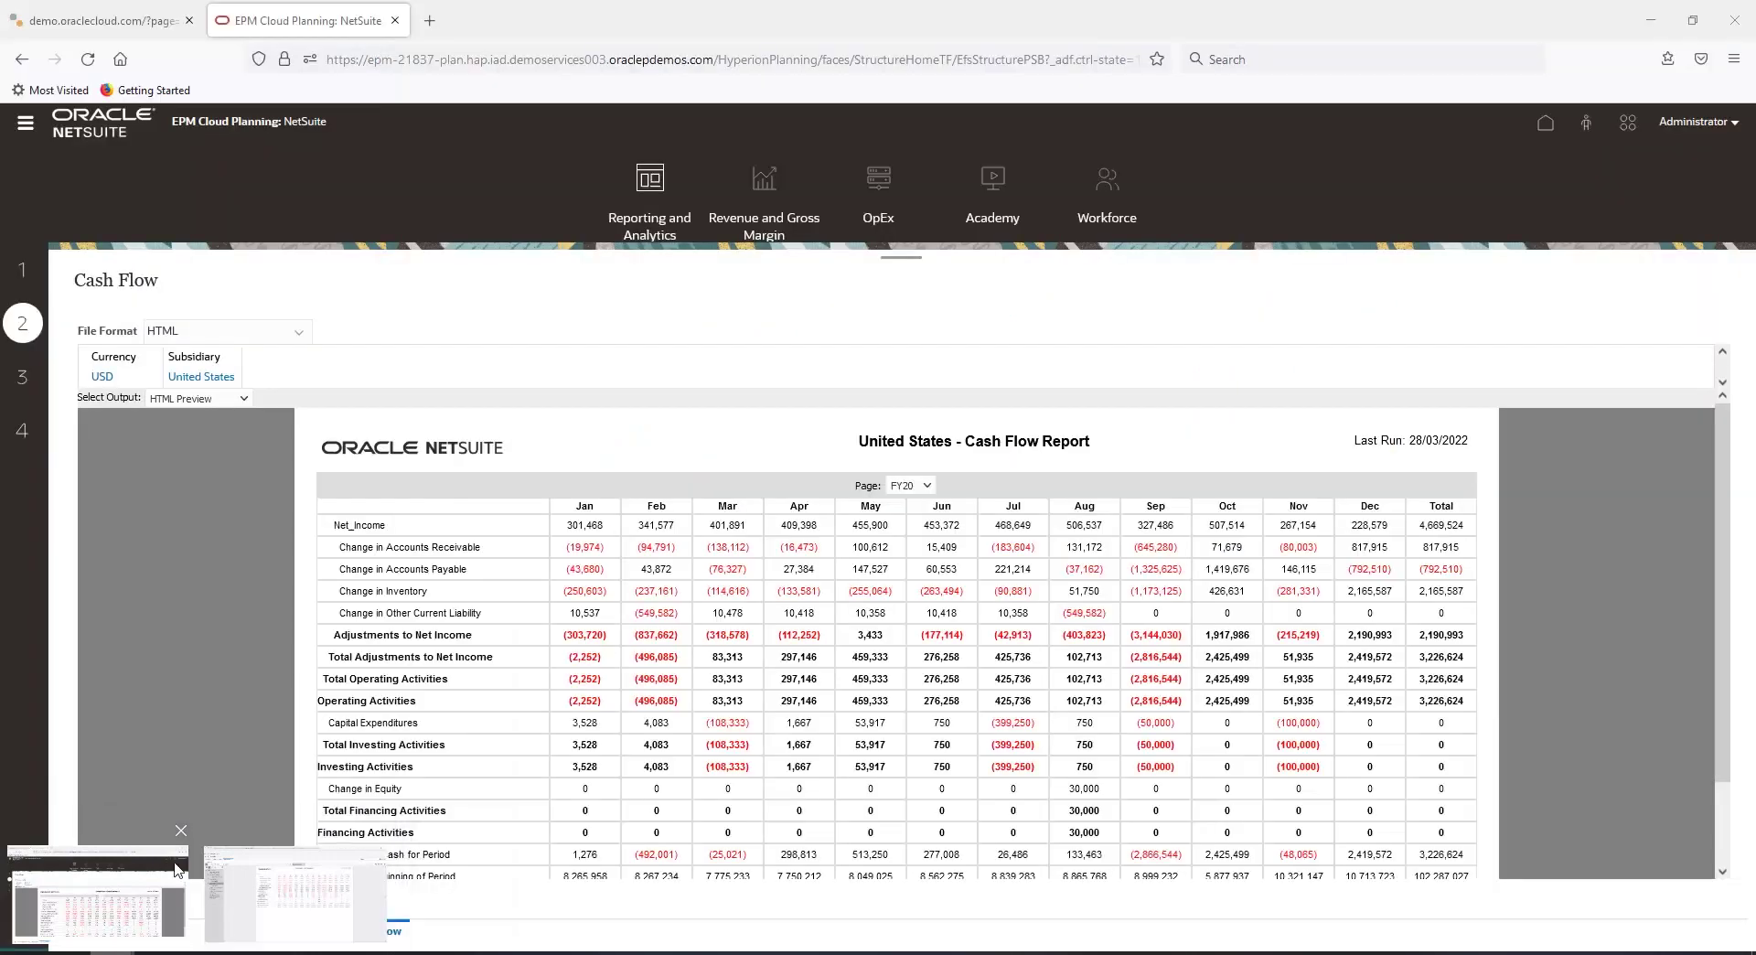
On the MoM Actual Var and Comment form, review the comments and attachments on 4110 Jul.
click(9, 267)
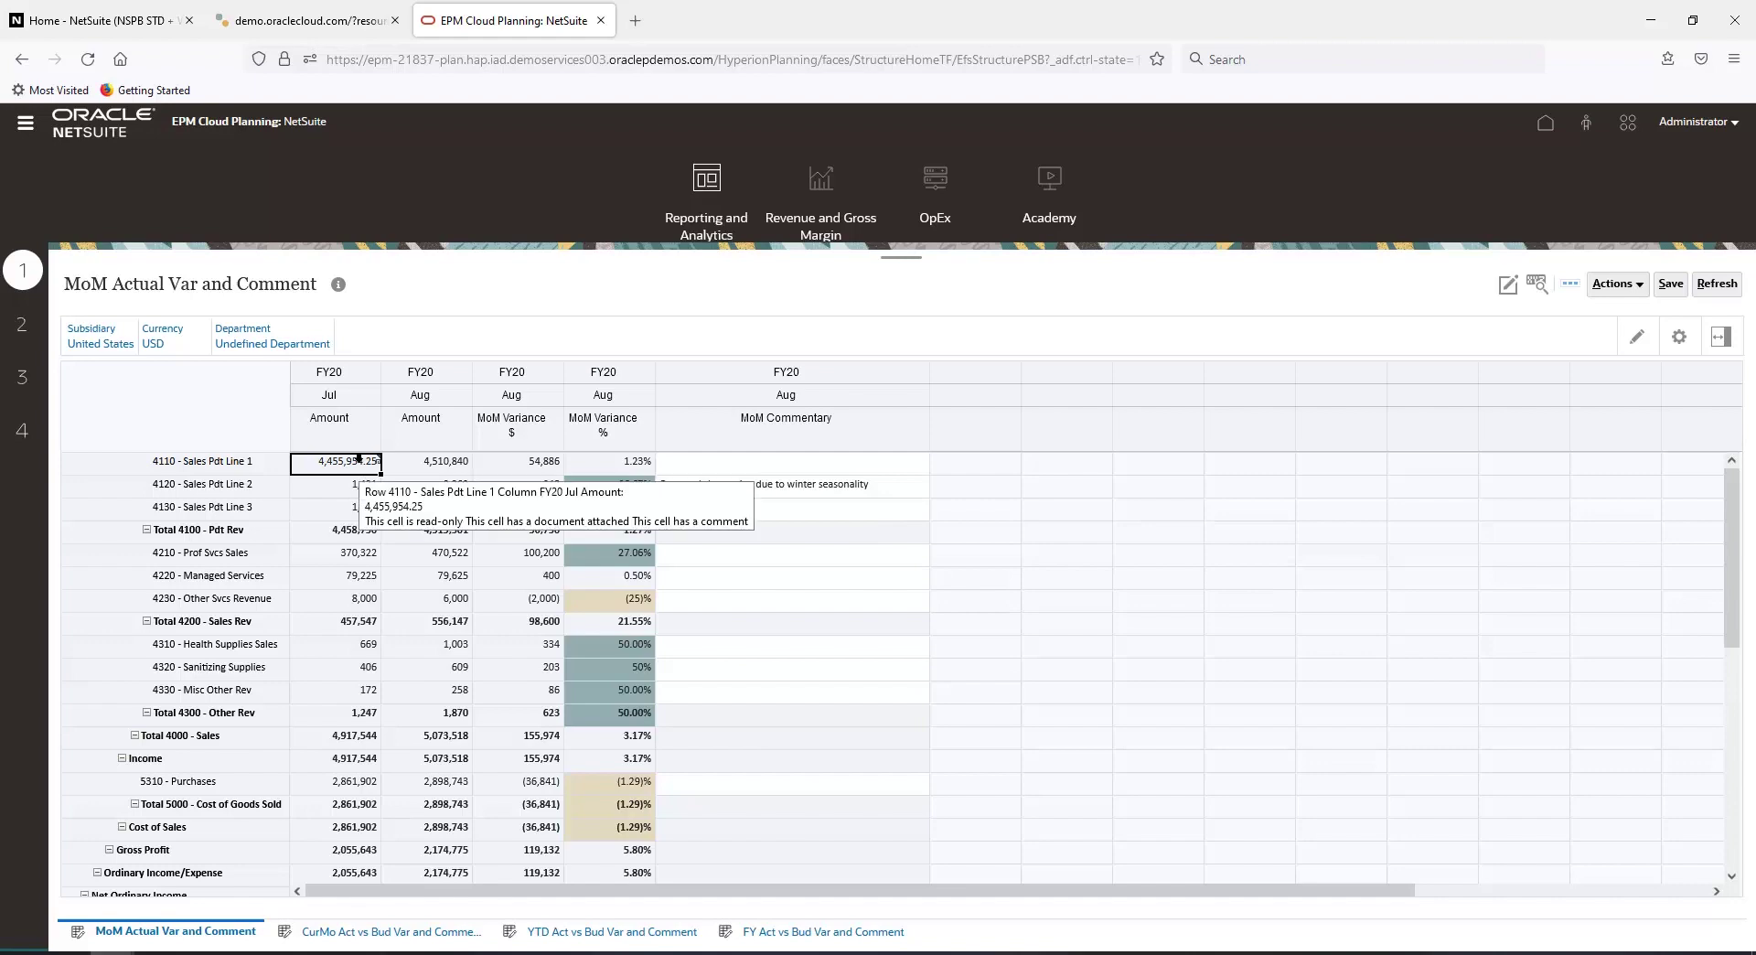
right_click(358, 459)
click(406, 454)
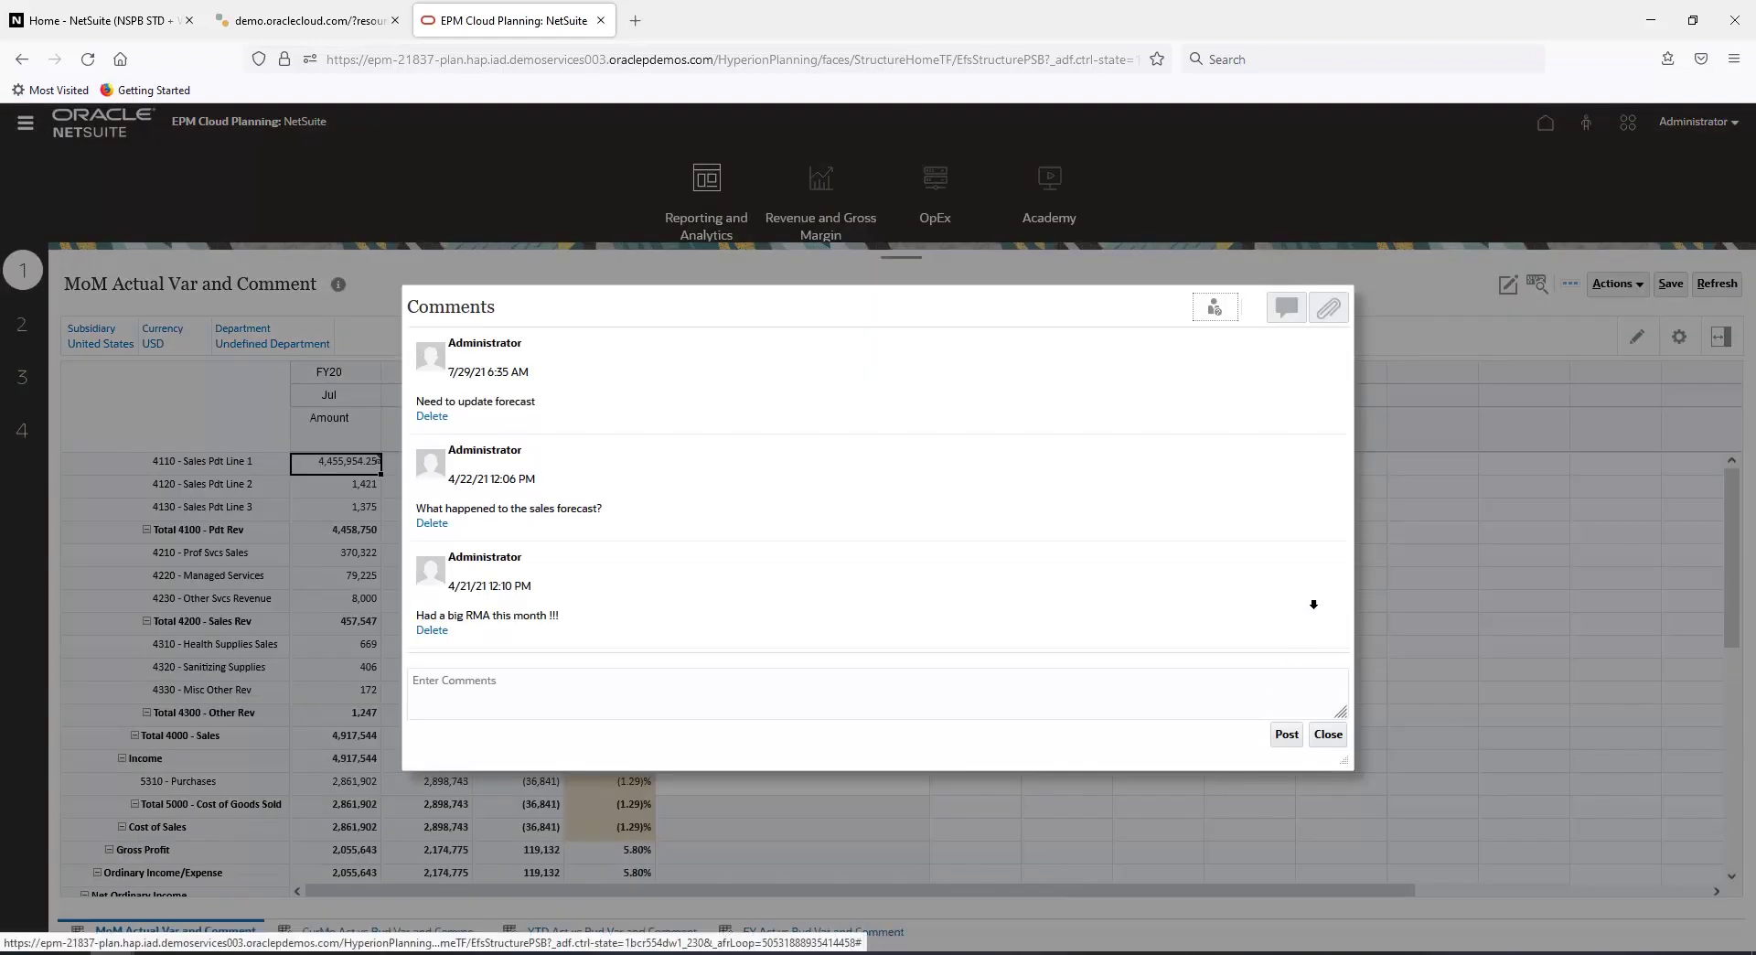
click(1328, 308)
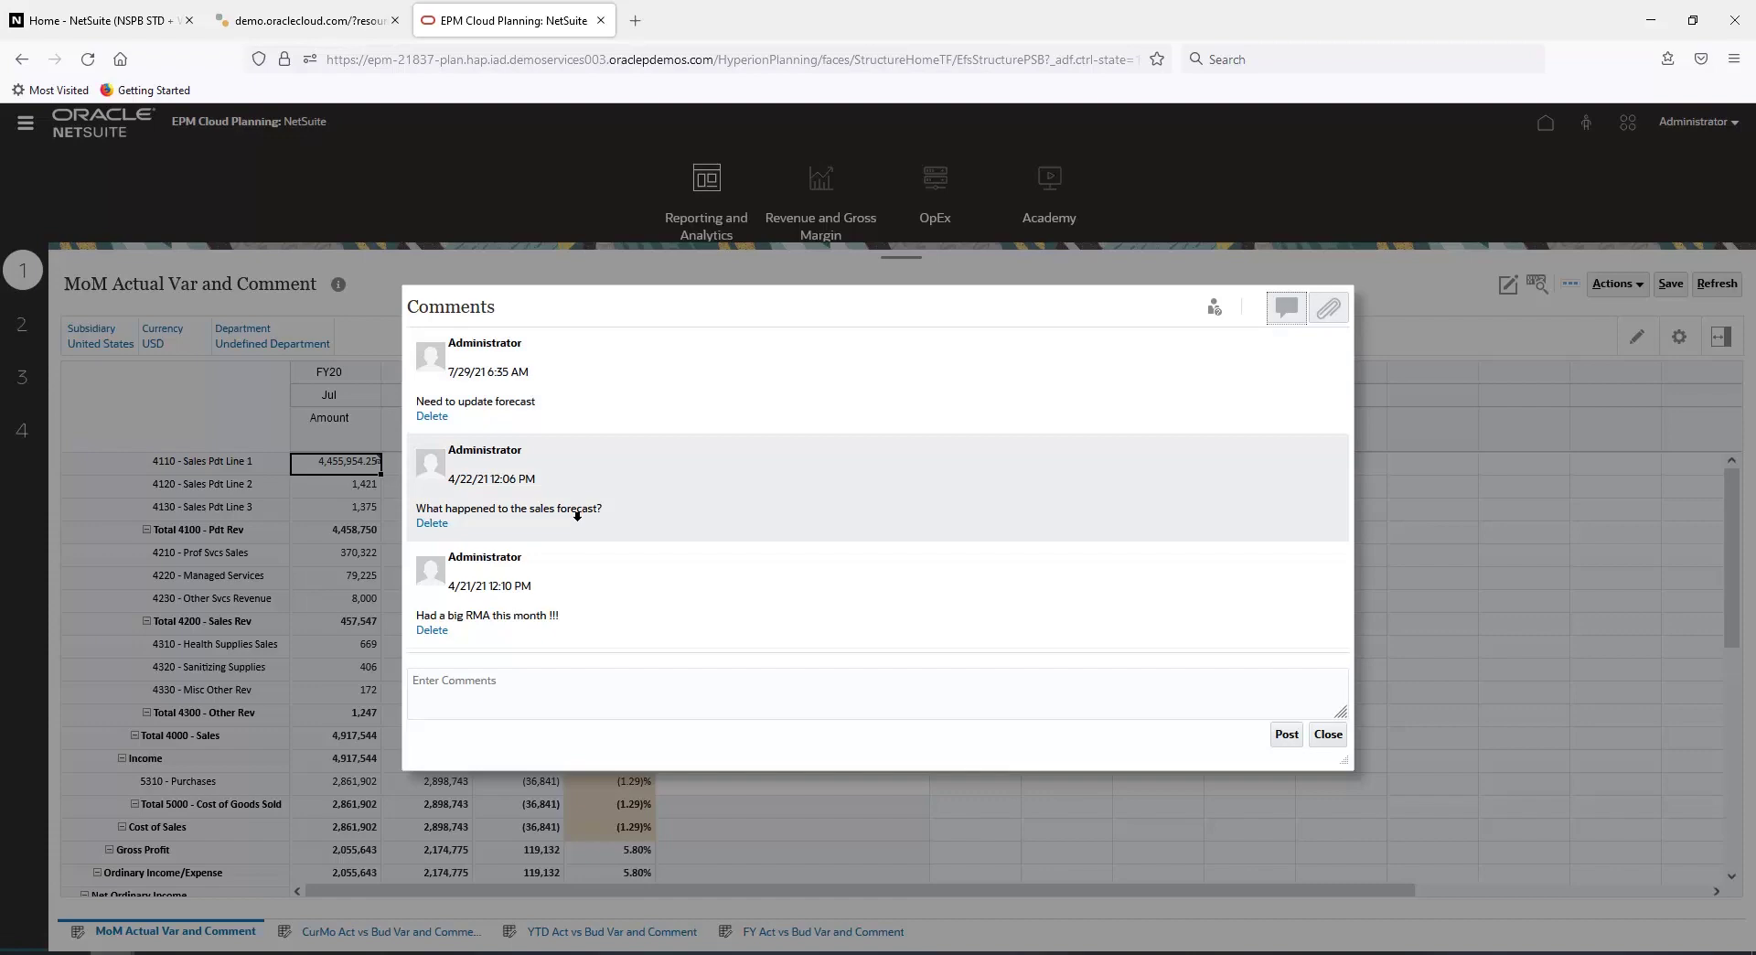
click(1328, 734)
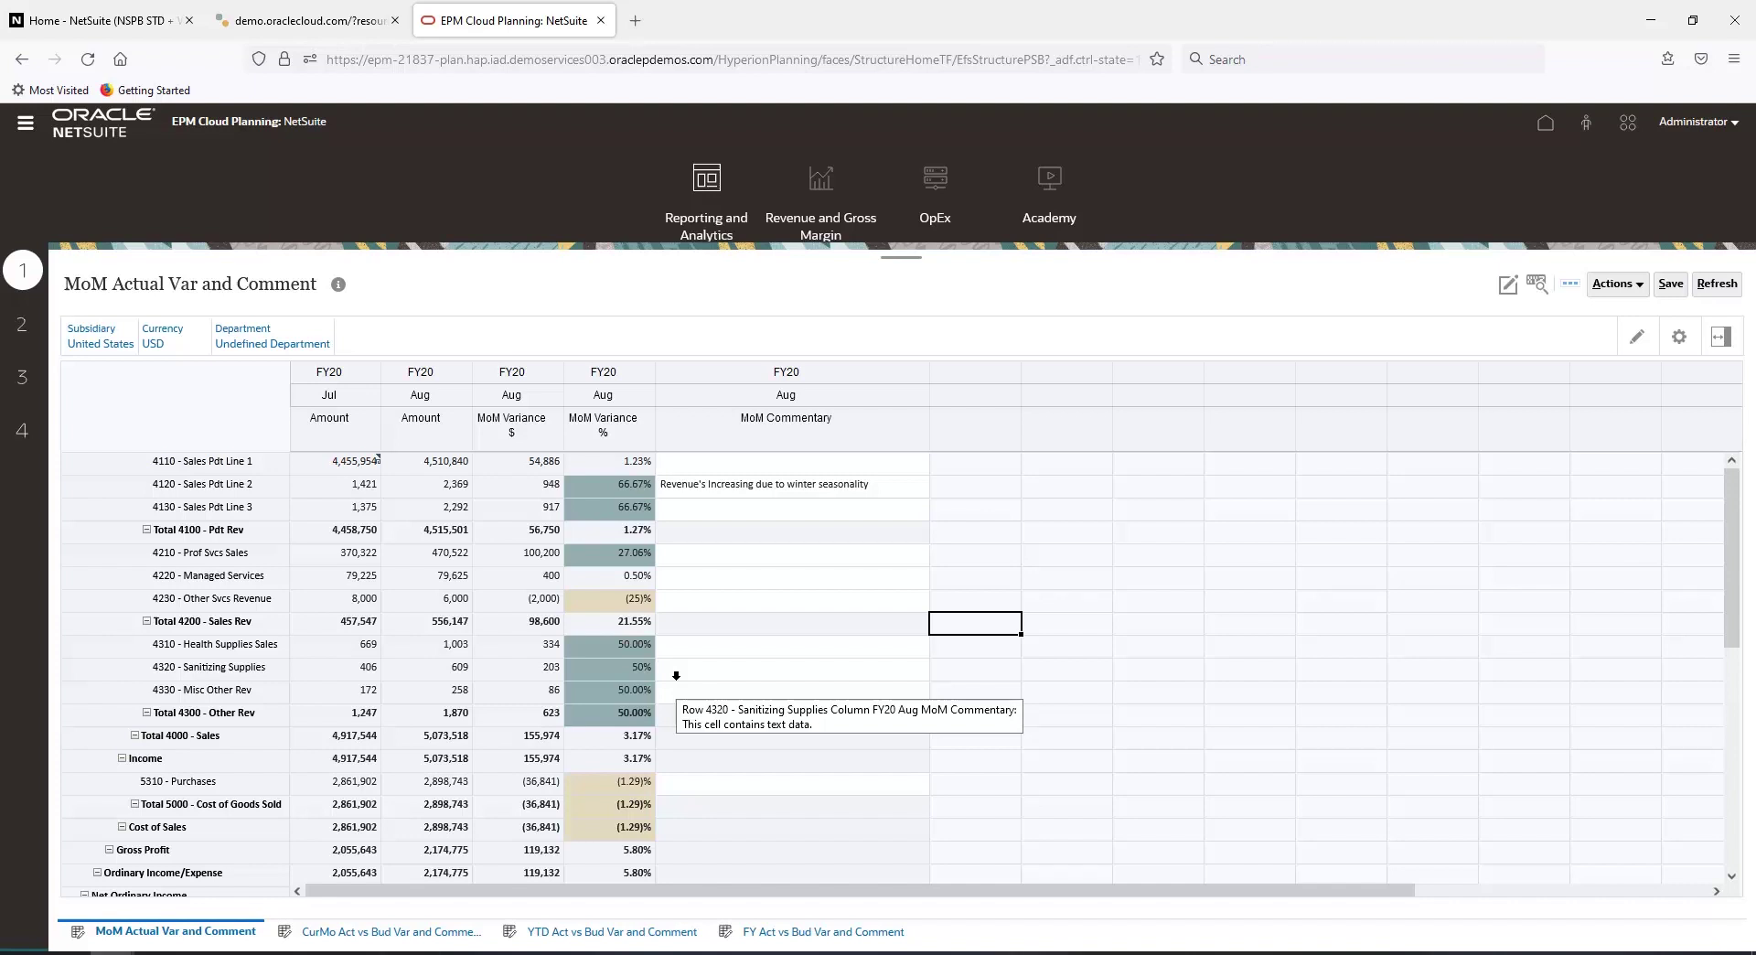
Drill 4110 Sales Pdt Line 1 into Actual Inc Stmt Details by customer and item.
click(229, 458)
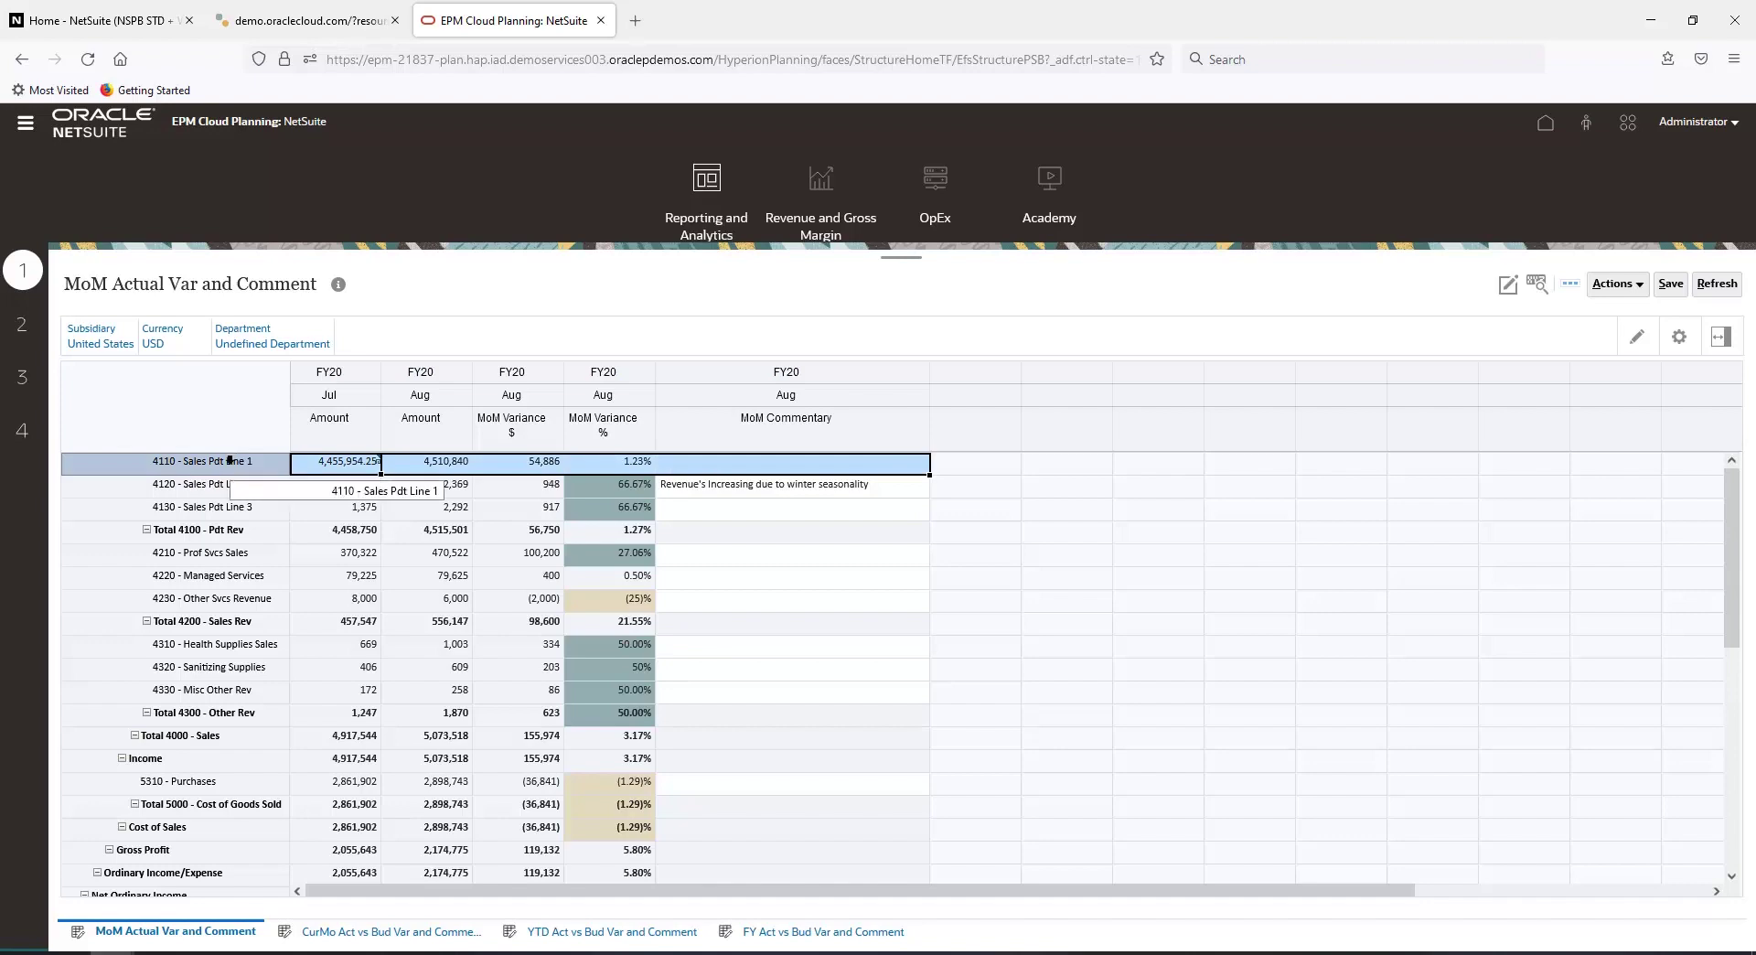
right_click(230, 458)
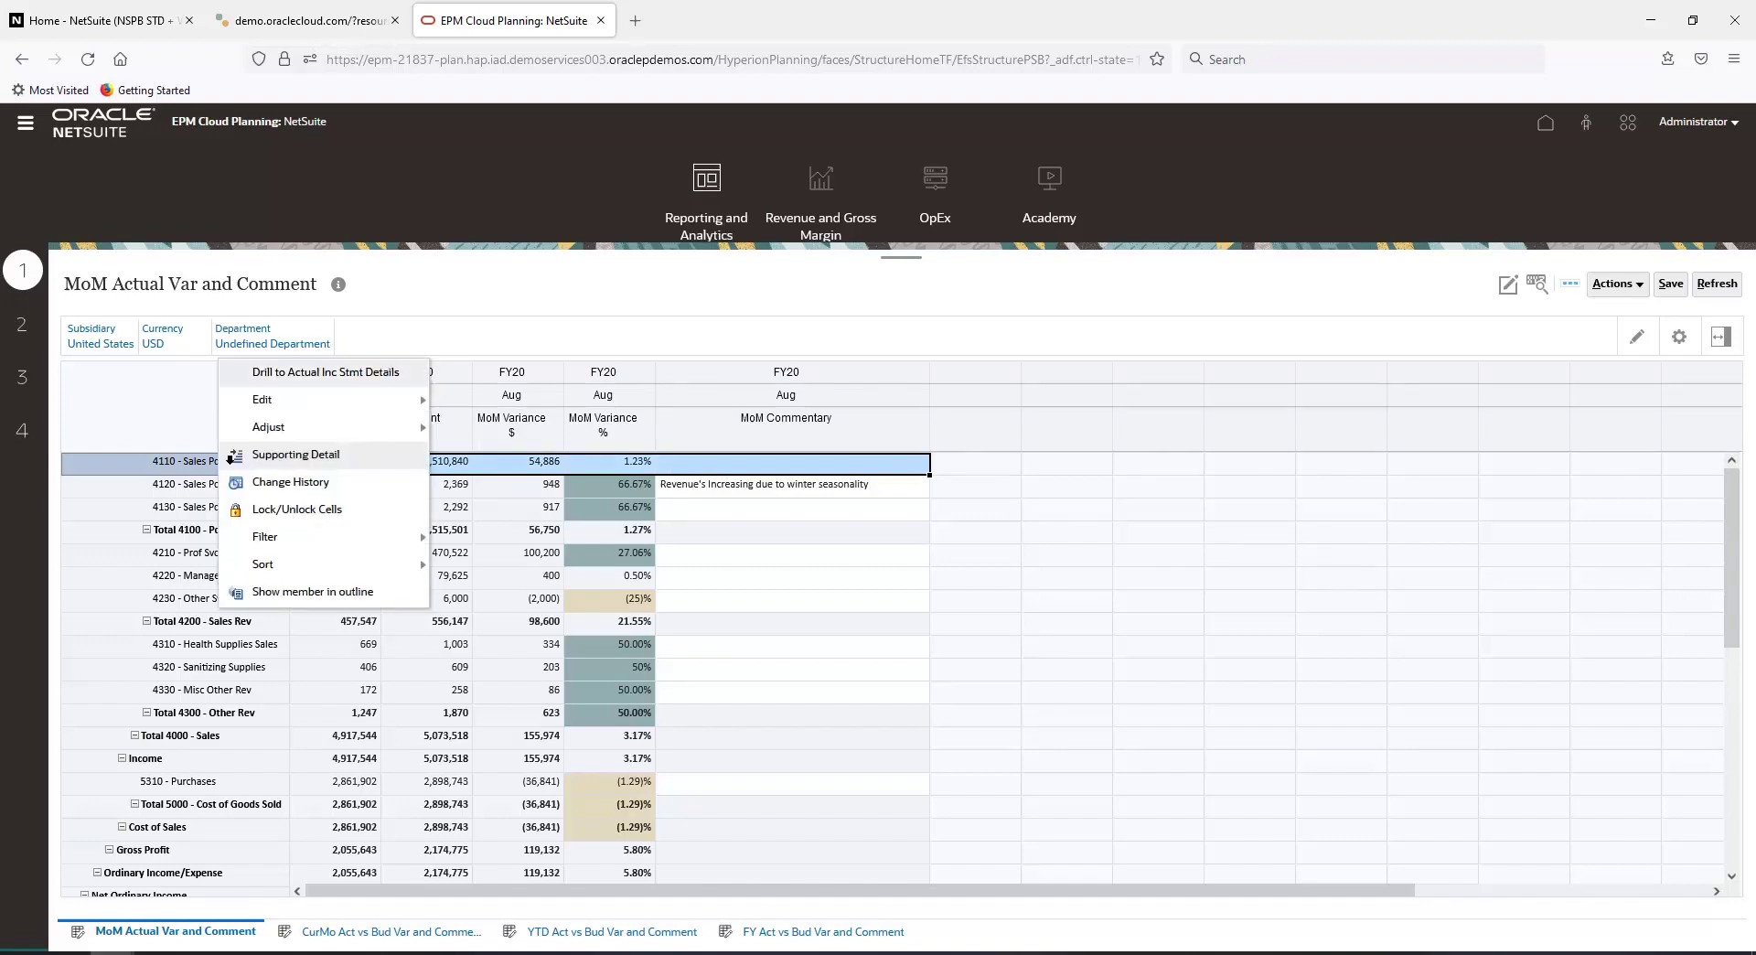
click(348, 371)
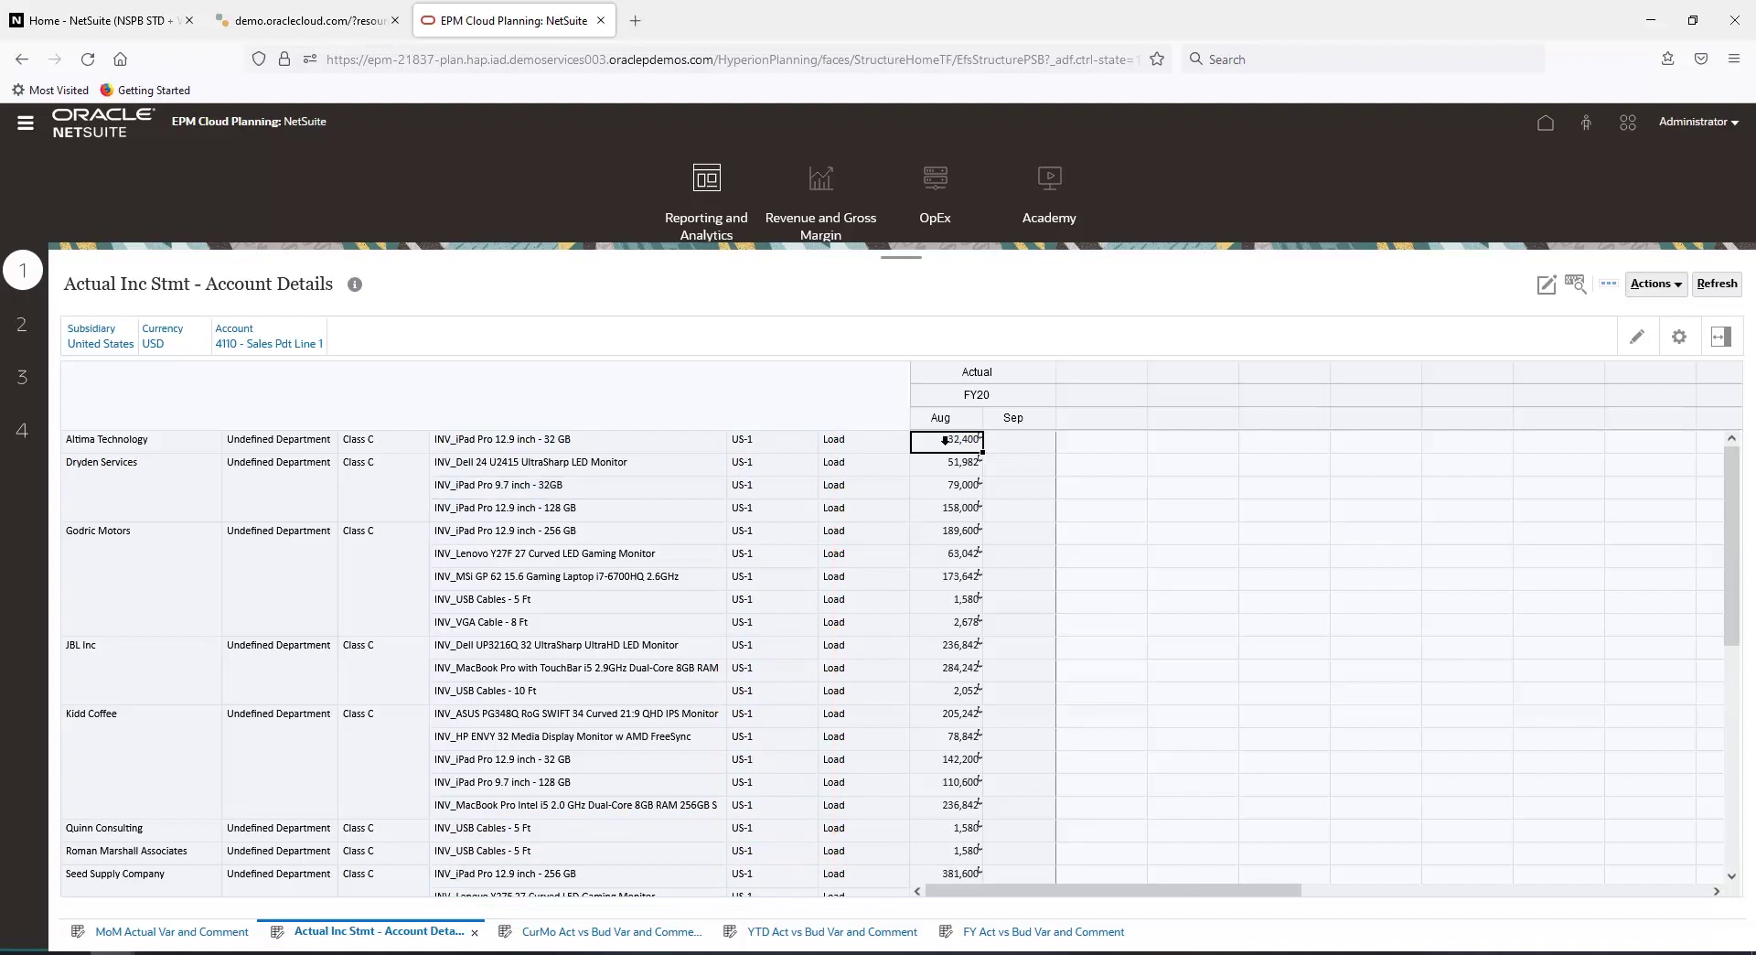
Drill through the 32,400 August amount to its NetSuite source transactions.
mouse_move(944, 442)
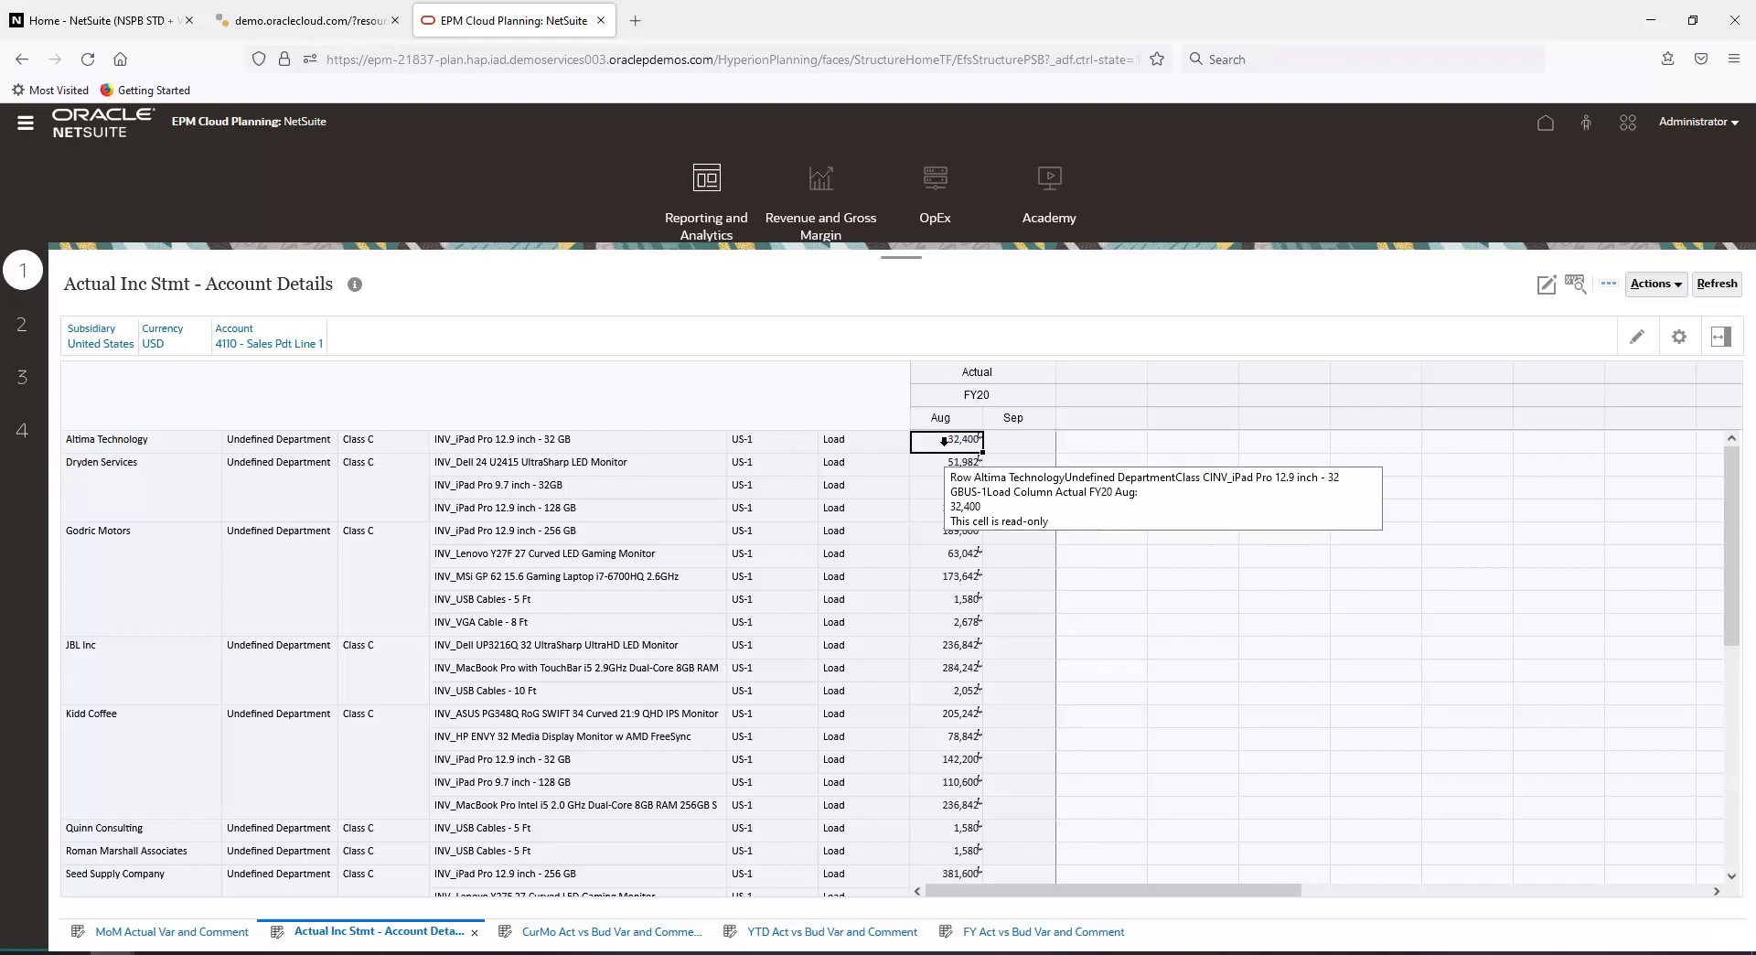
right_click(944, 442)
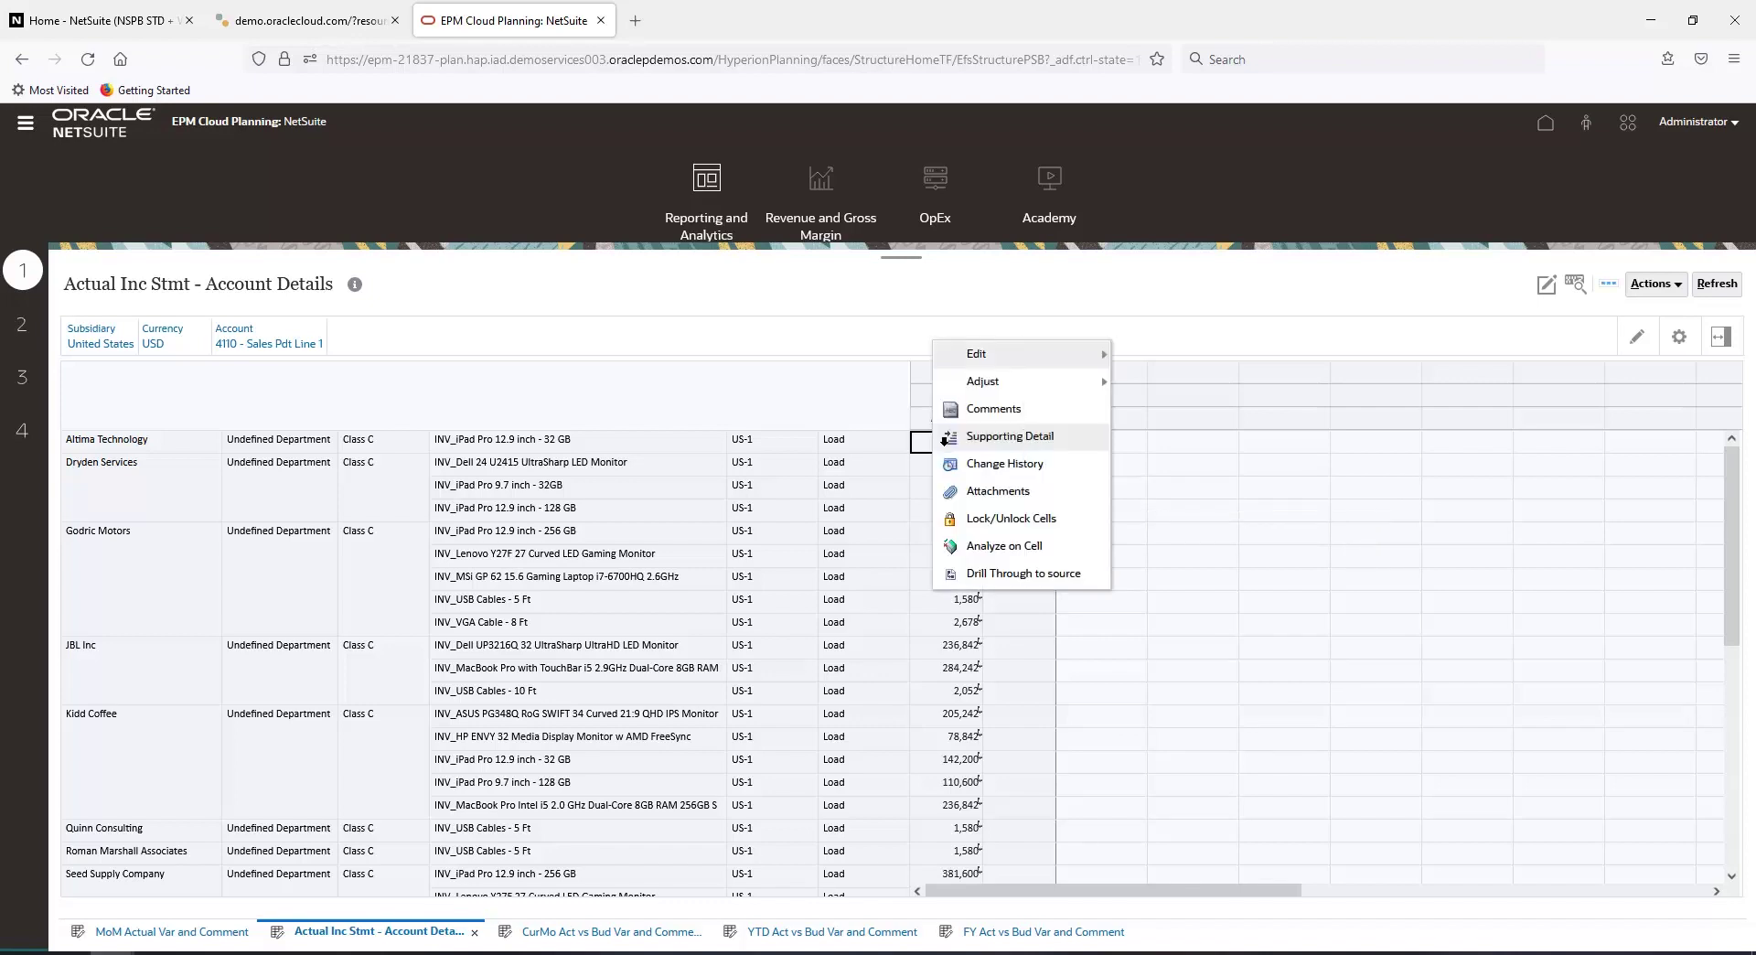
click(1015, 573)
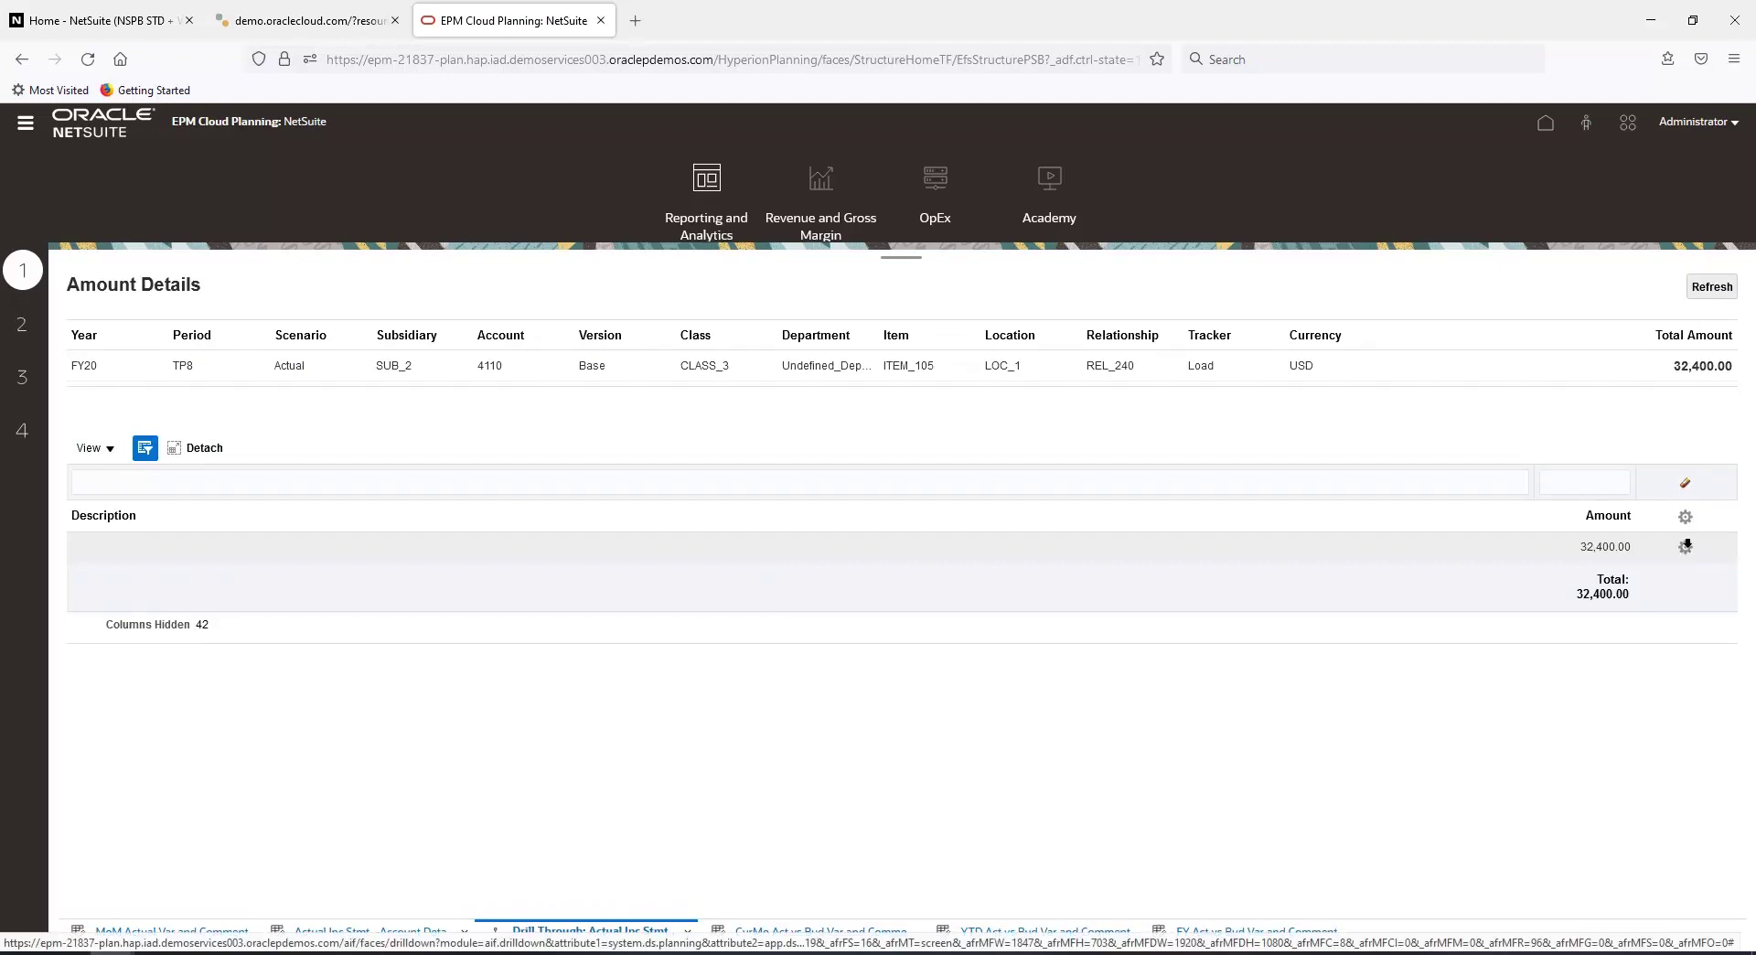
click(1686, 546)
click(1646, 674)
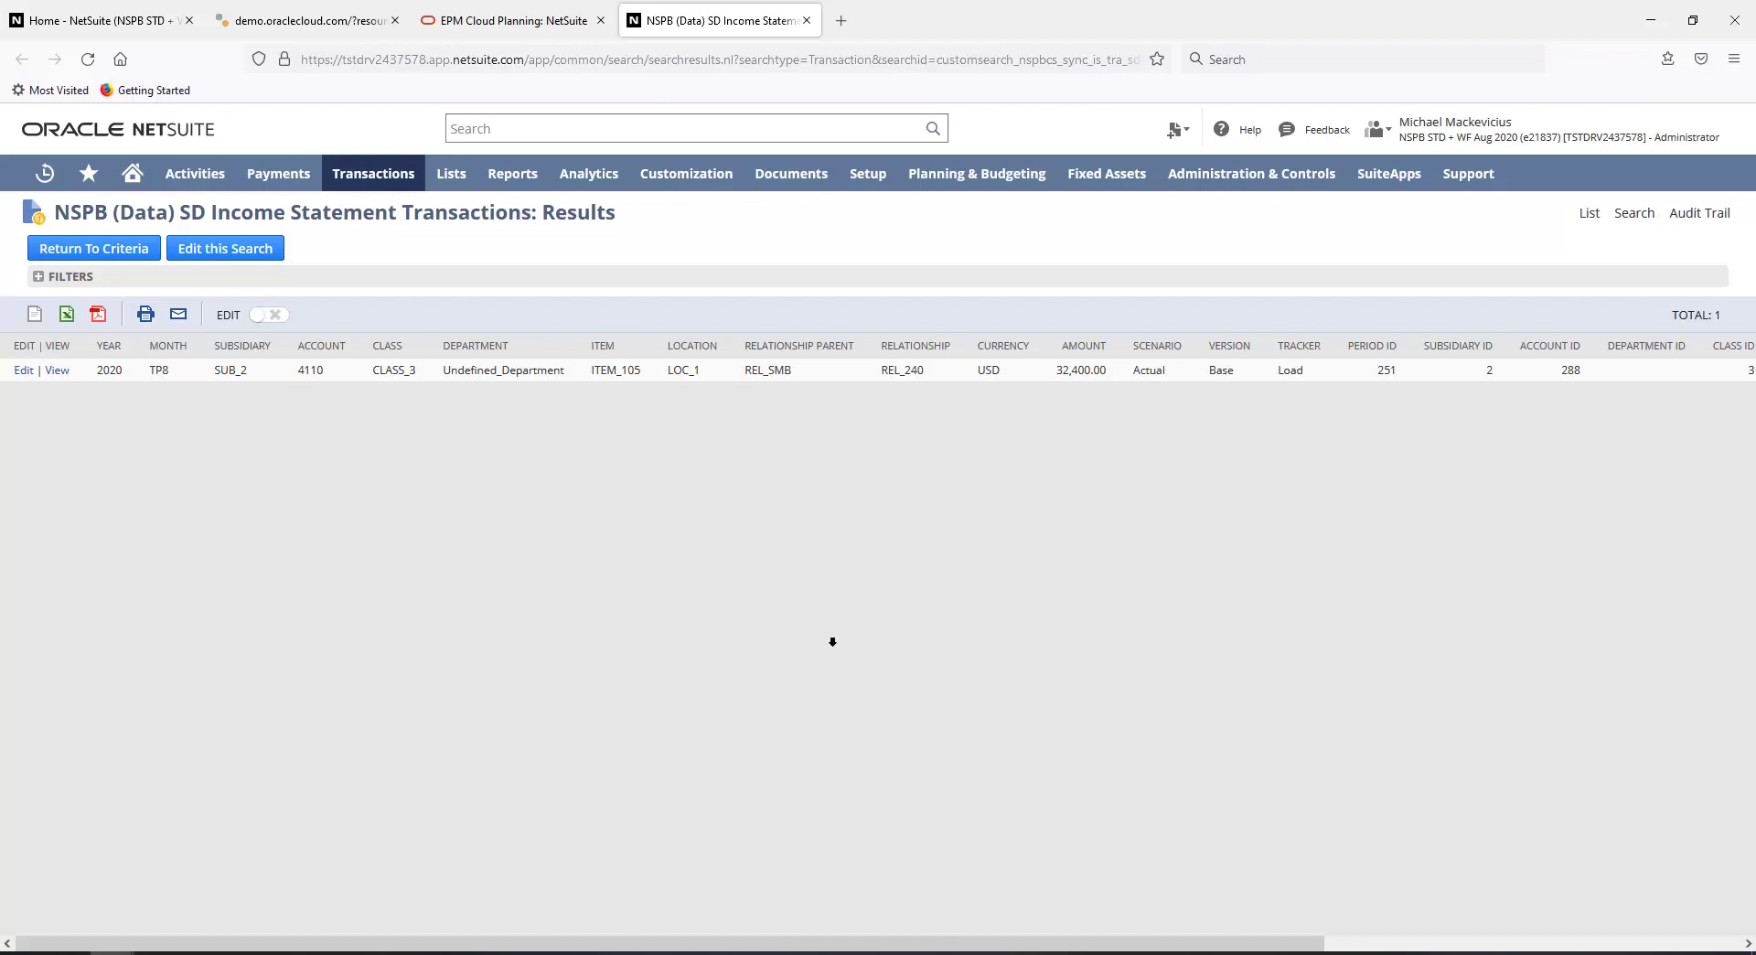
Open the source invoice and review its items: 36 iPad Pro 12.9 inch at 900.00, totaling 32,400.00.
click(58, 371)
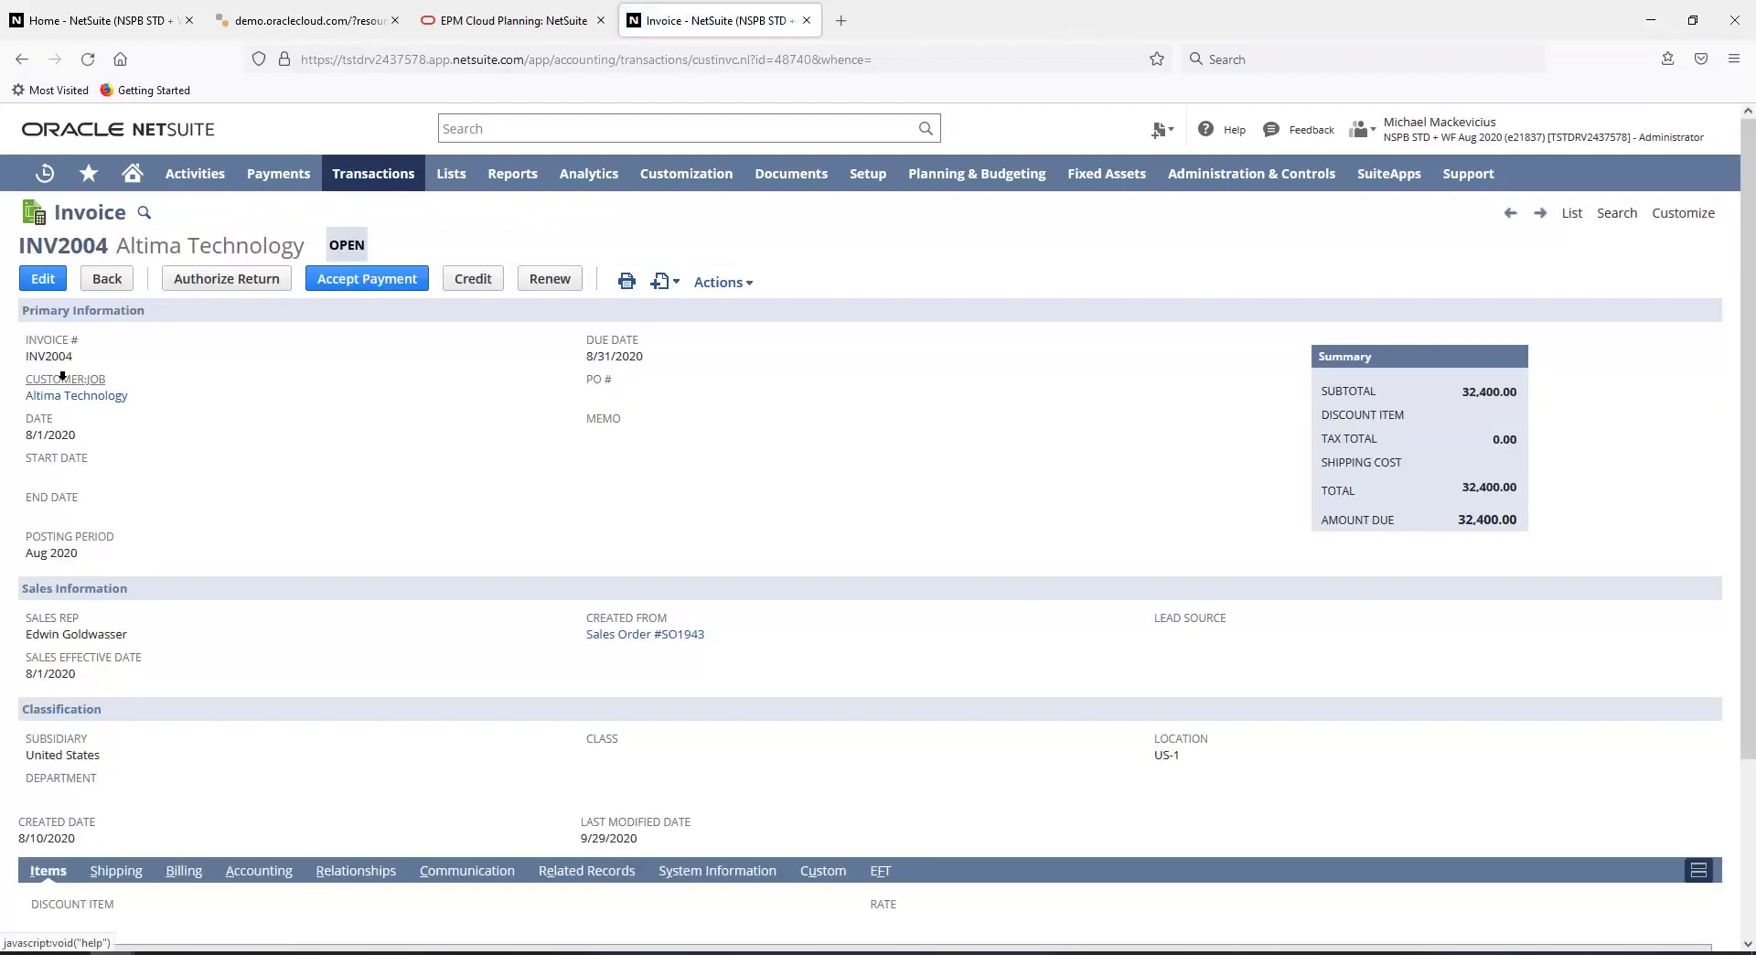
scroll(463, 429, down, 3)
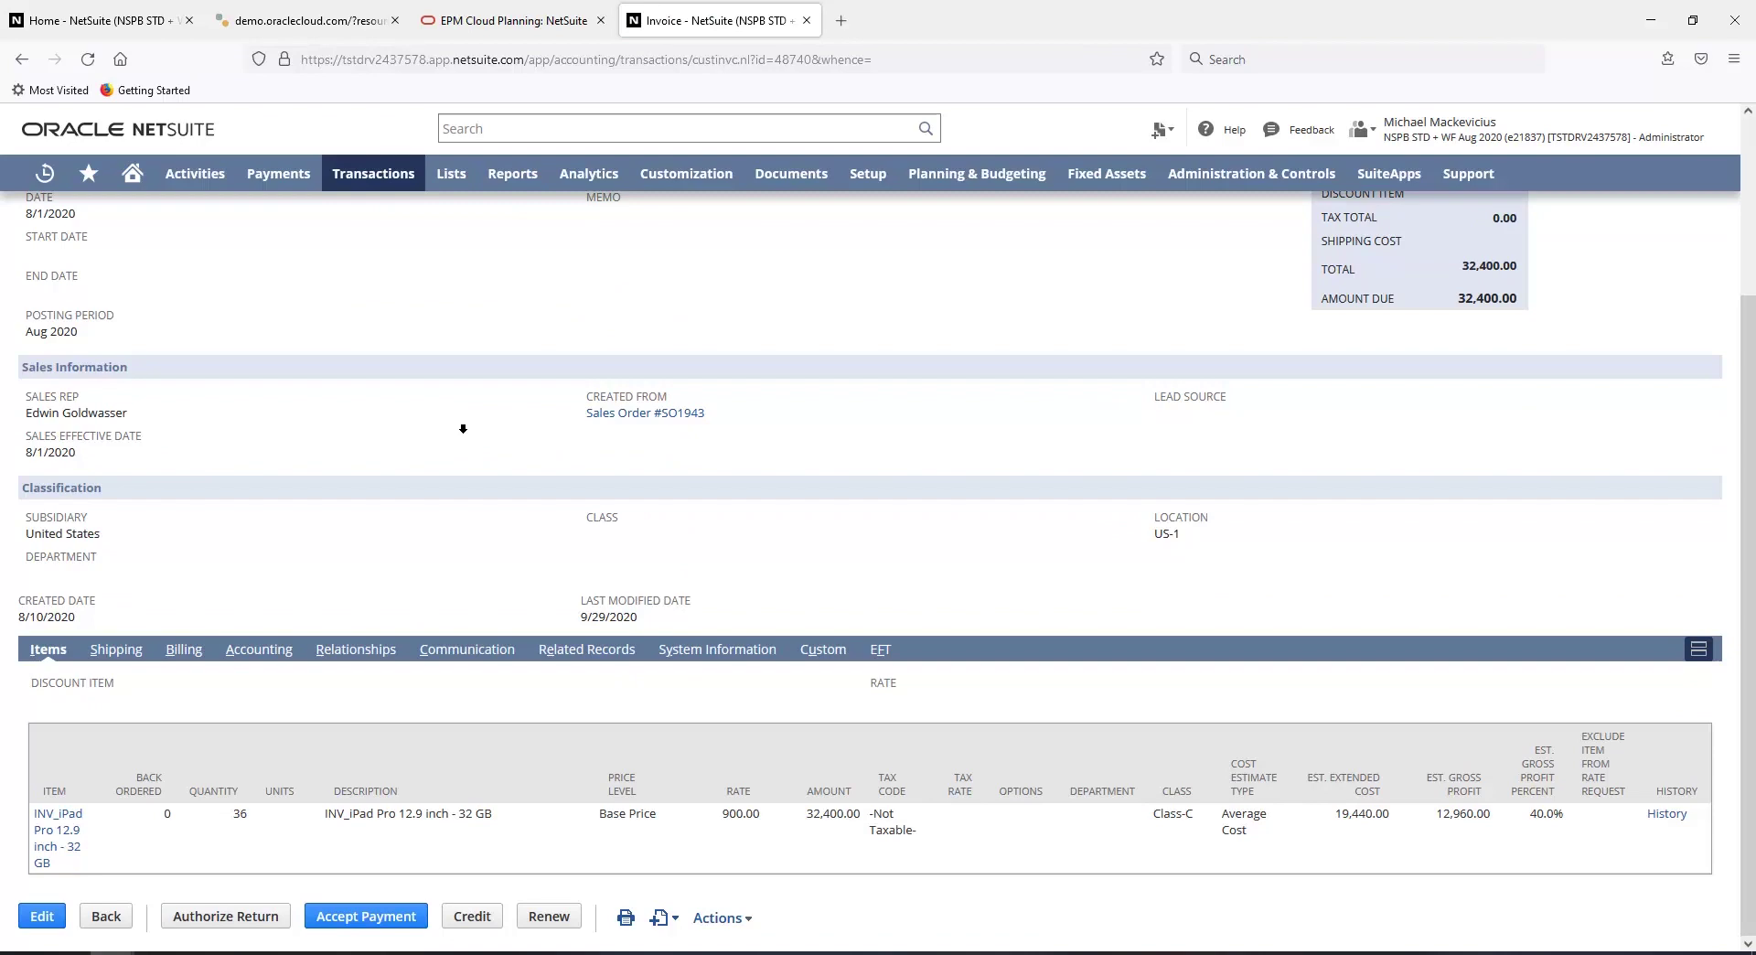
scroll(463, 429, up, 3)
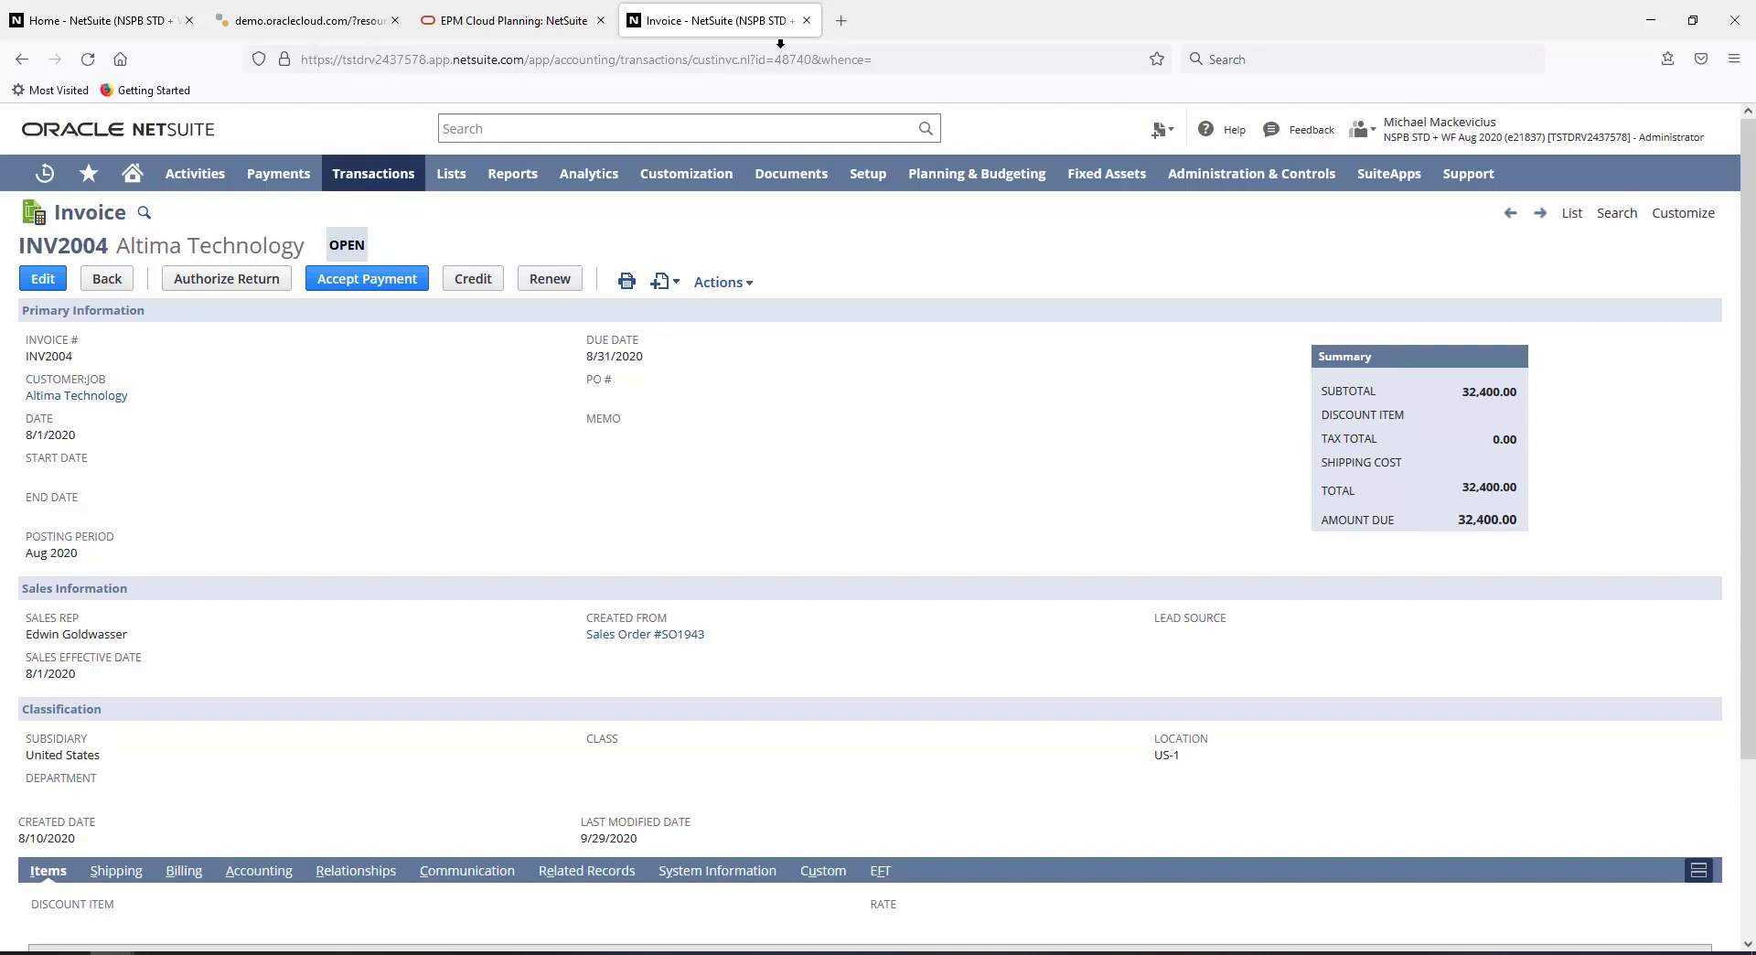
Close the invoice, open the Income Statement form from home, and launch it in Smart View.
click(806, 20)
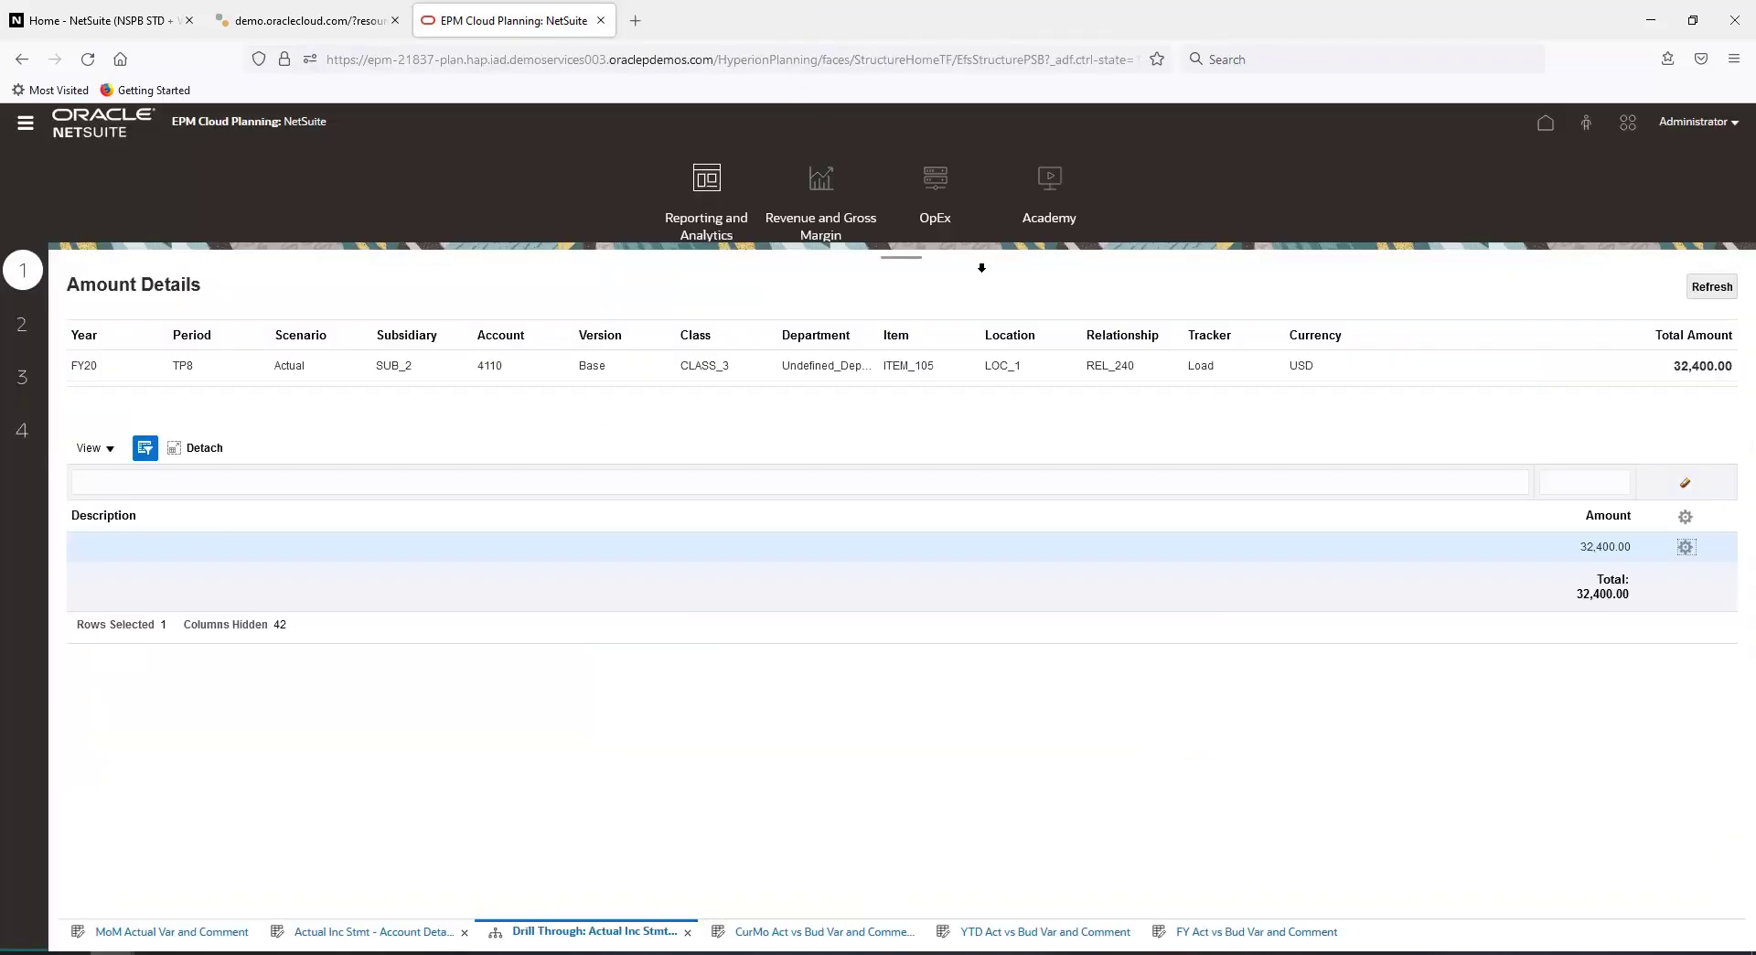
click(1546, 122)
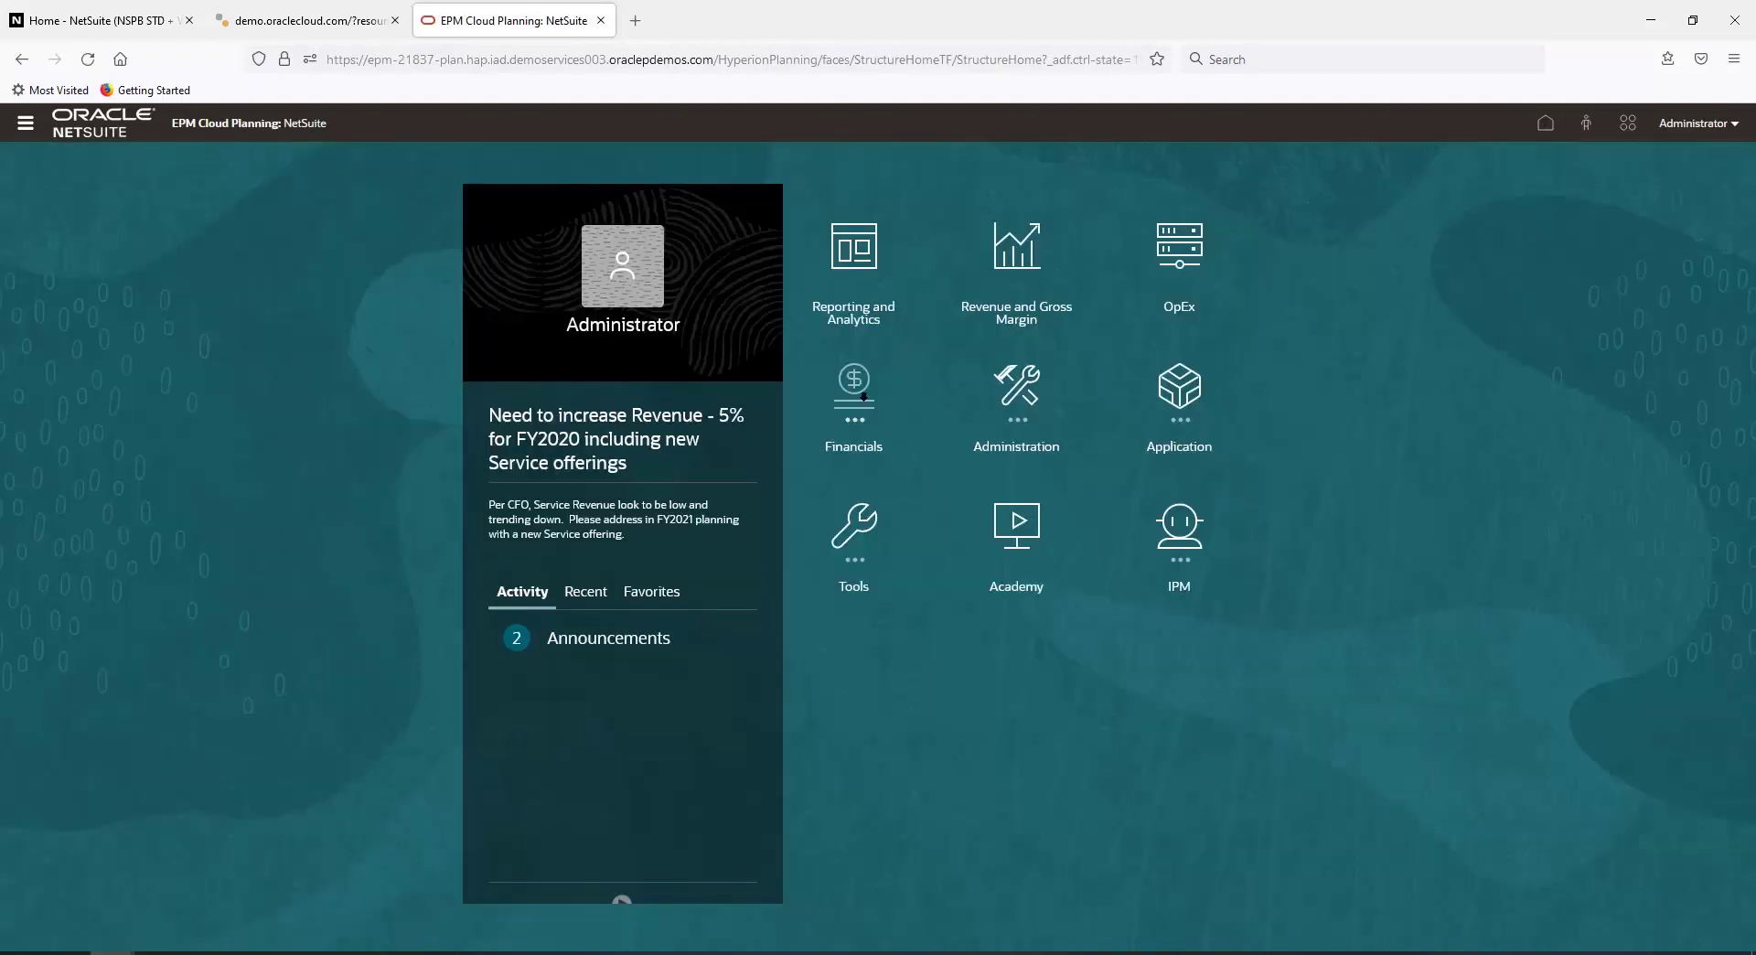
click(964, 502)
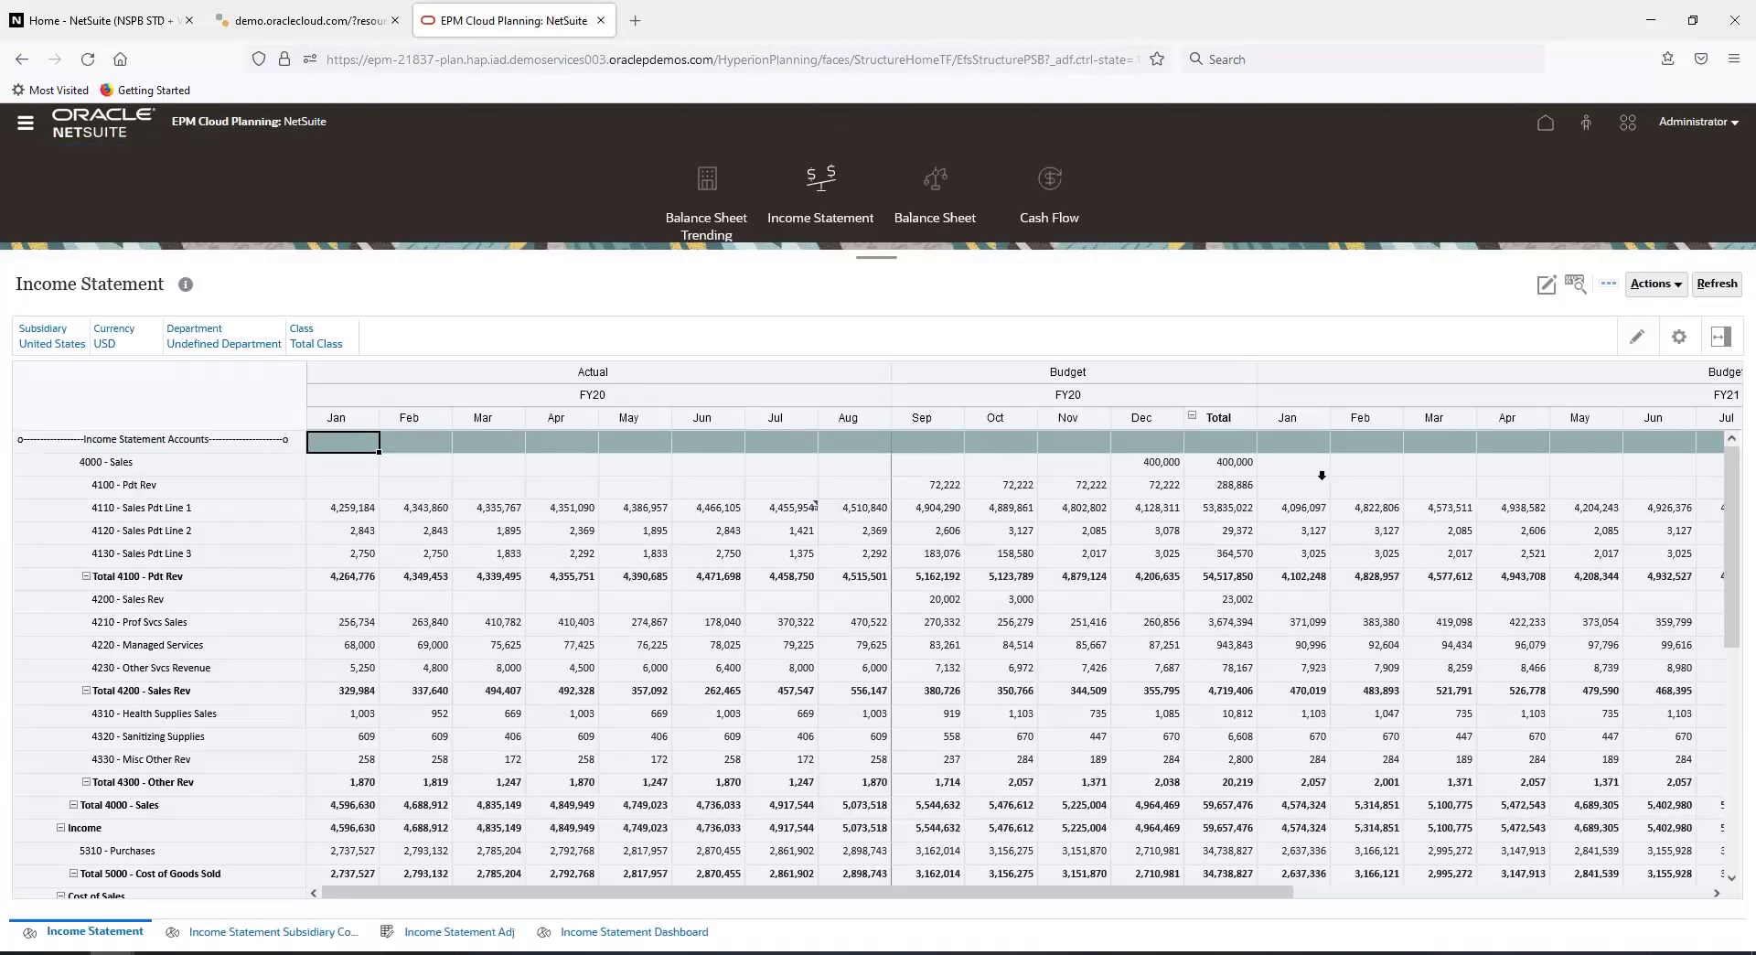
click(1632, 287)
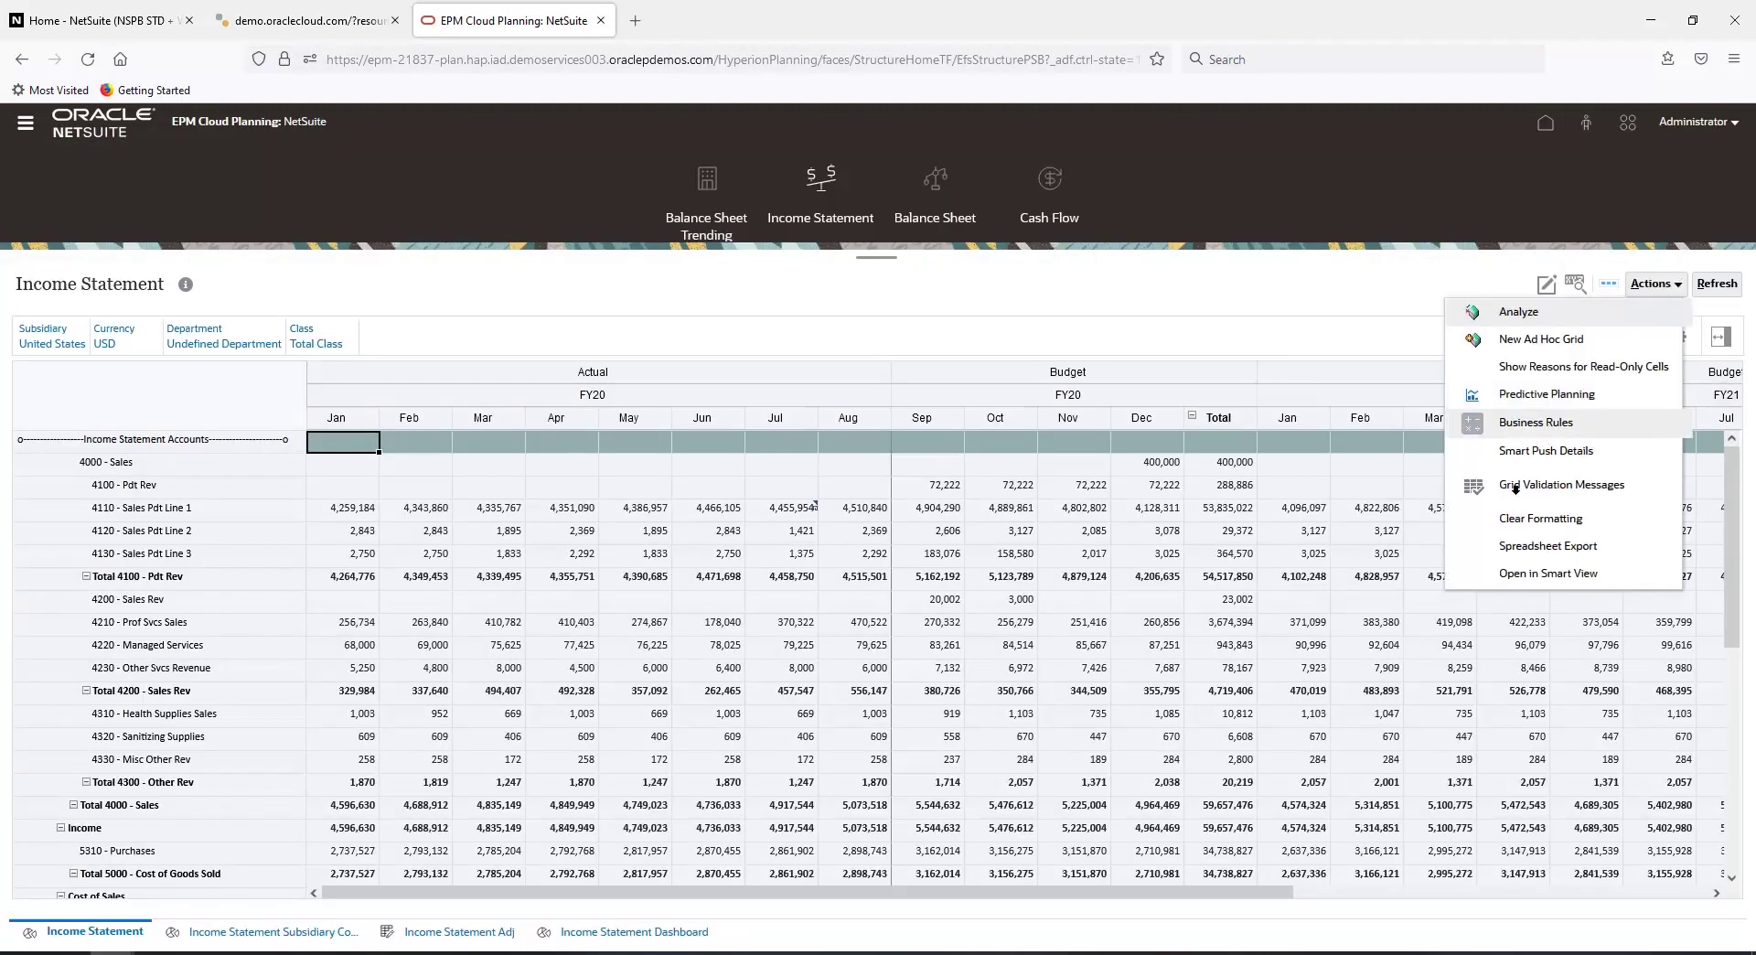
click(1519, 573)
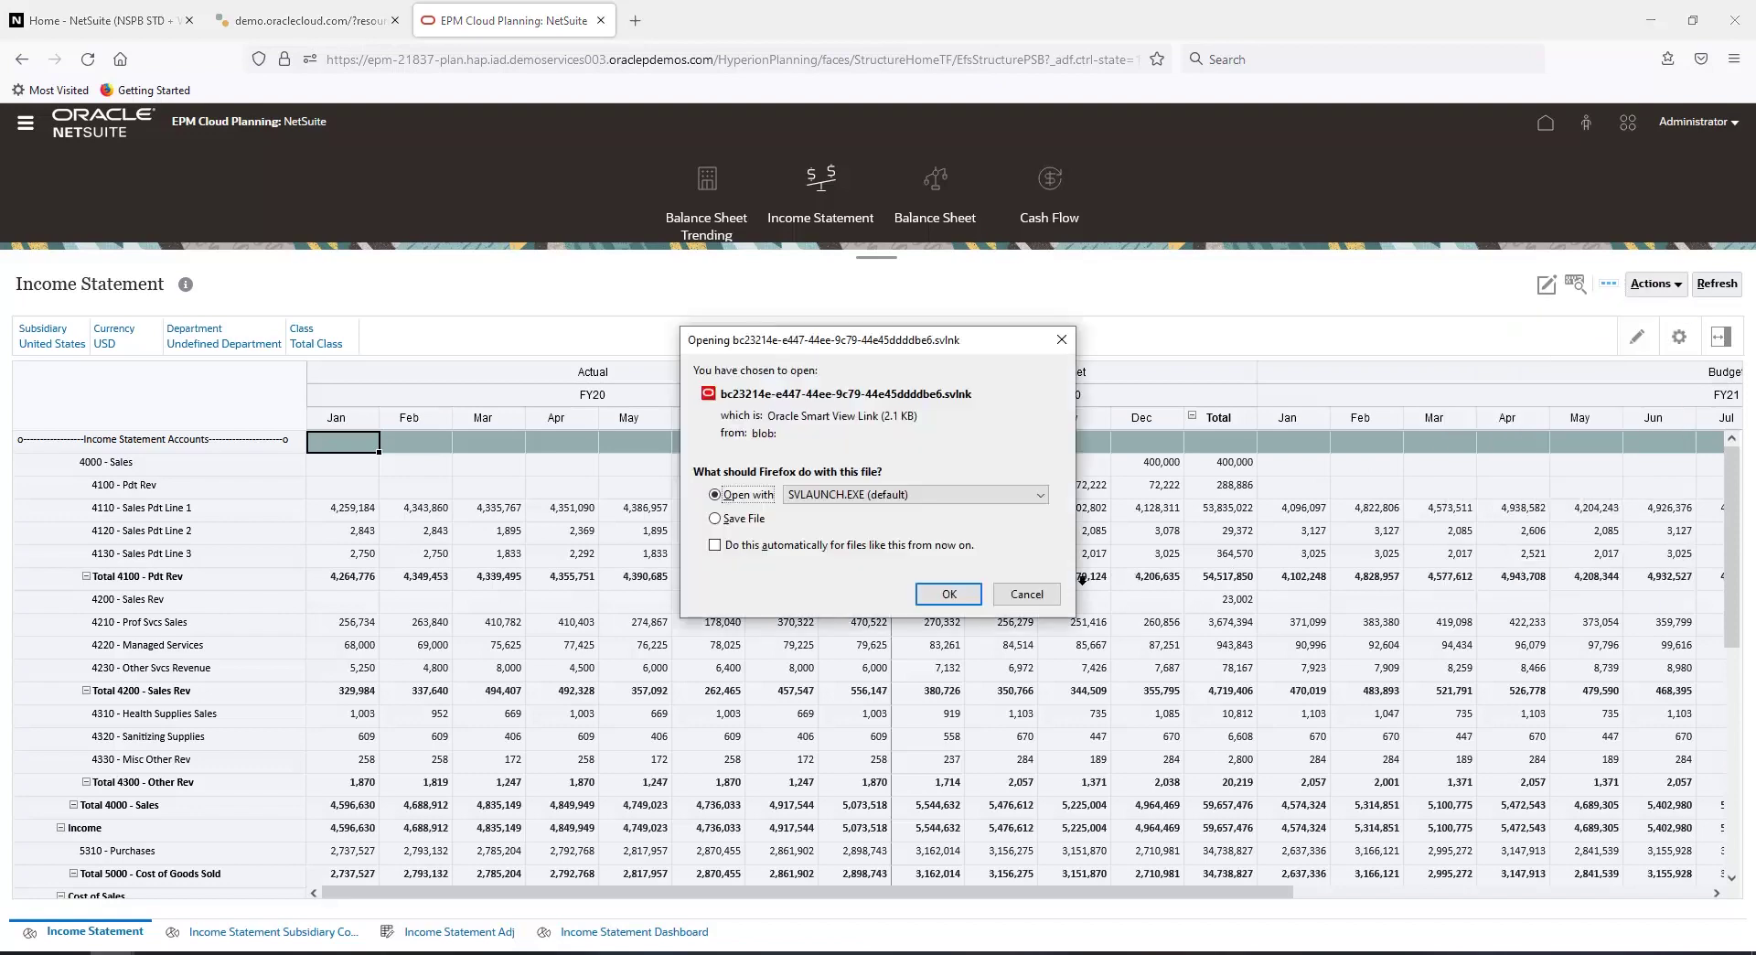
click(950, 594)
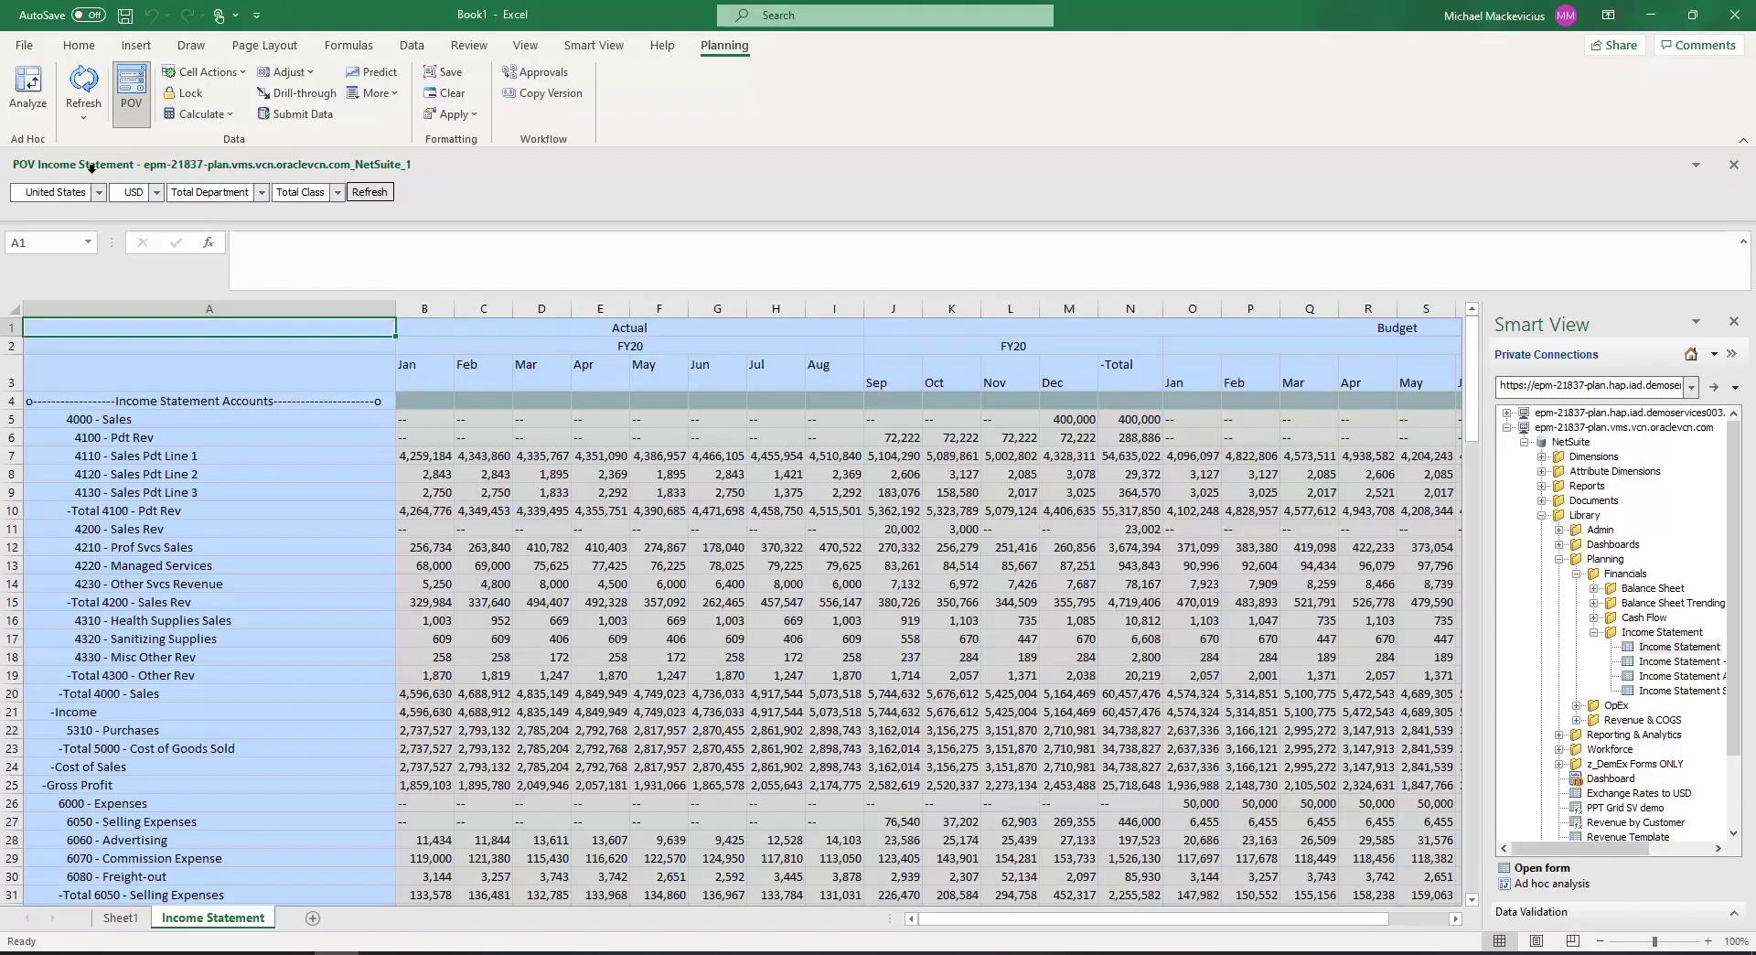
Start ad hoc analysis on the Income Statement with the POV docked above the grid.
click(36, 92)
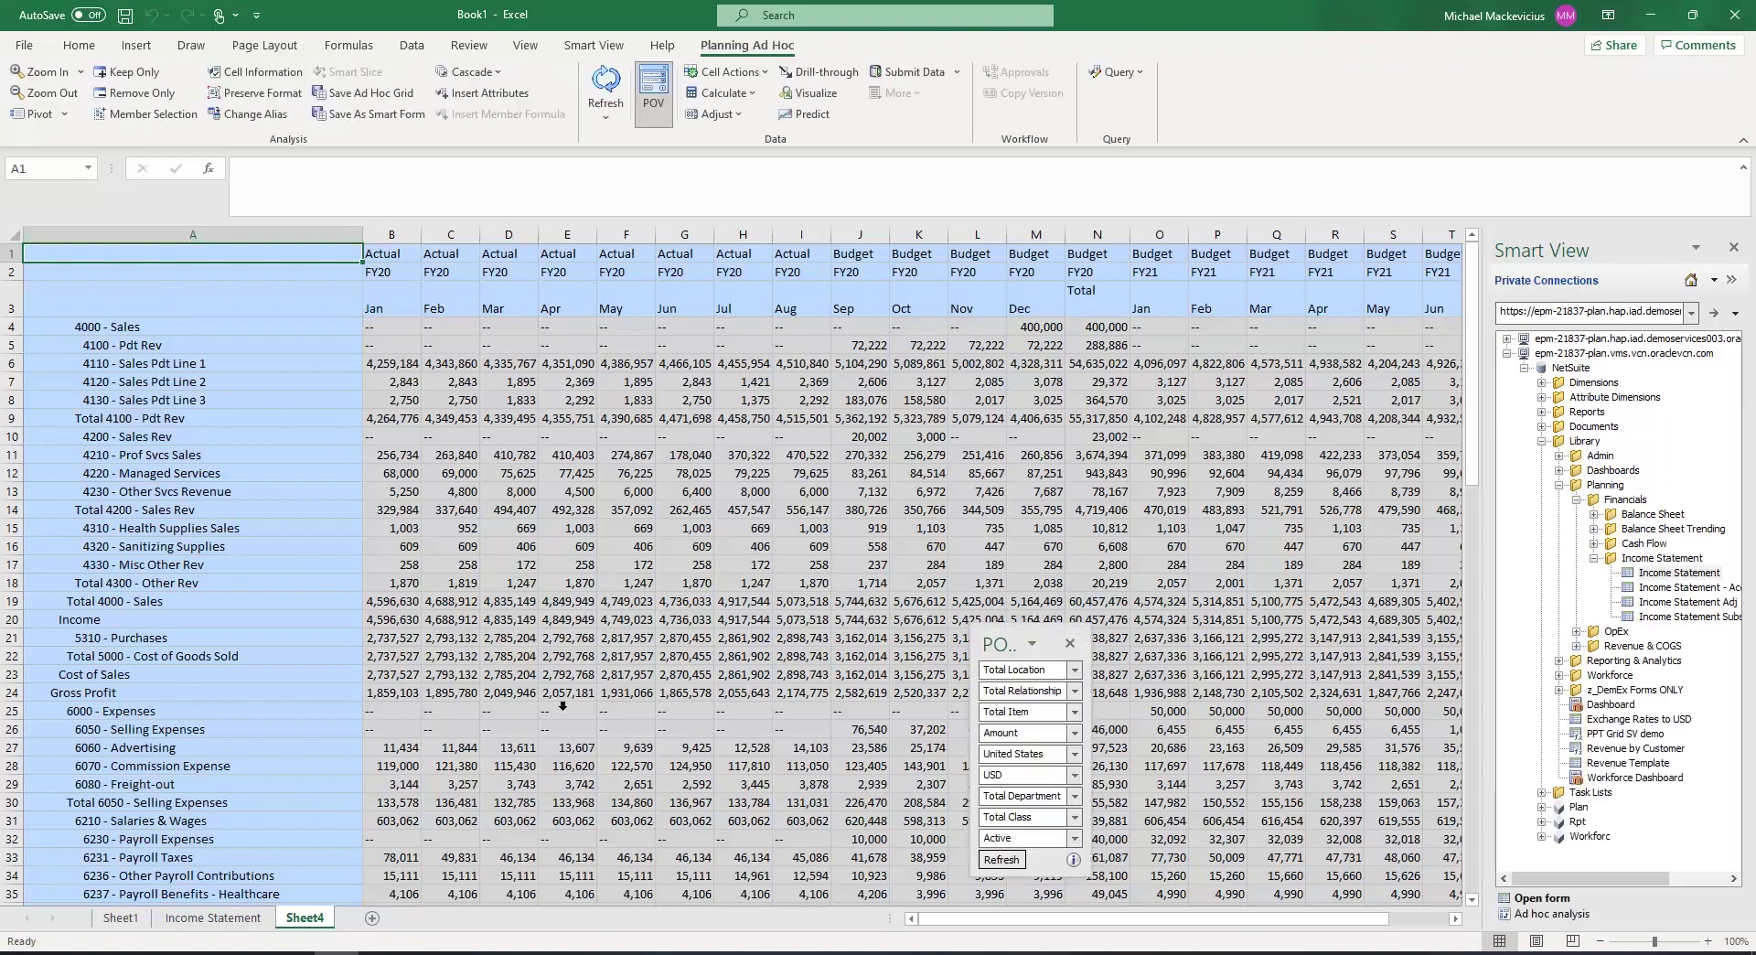
click(997, 668)
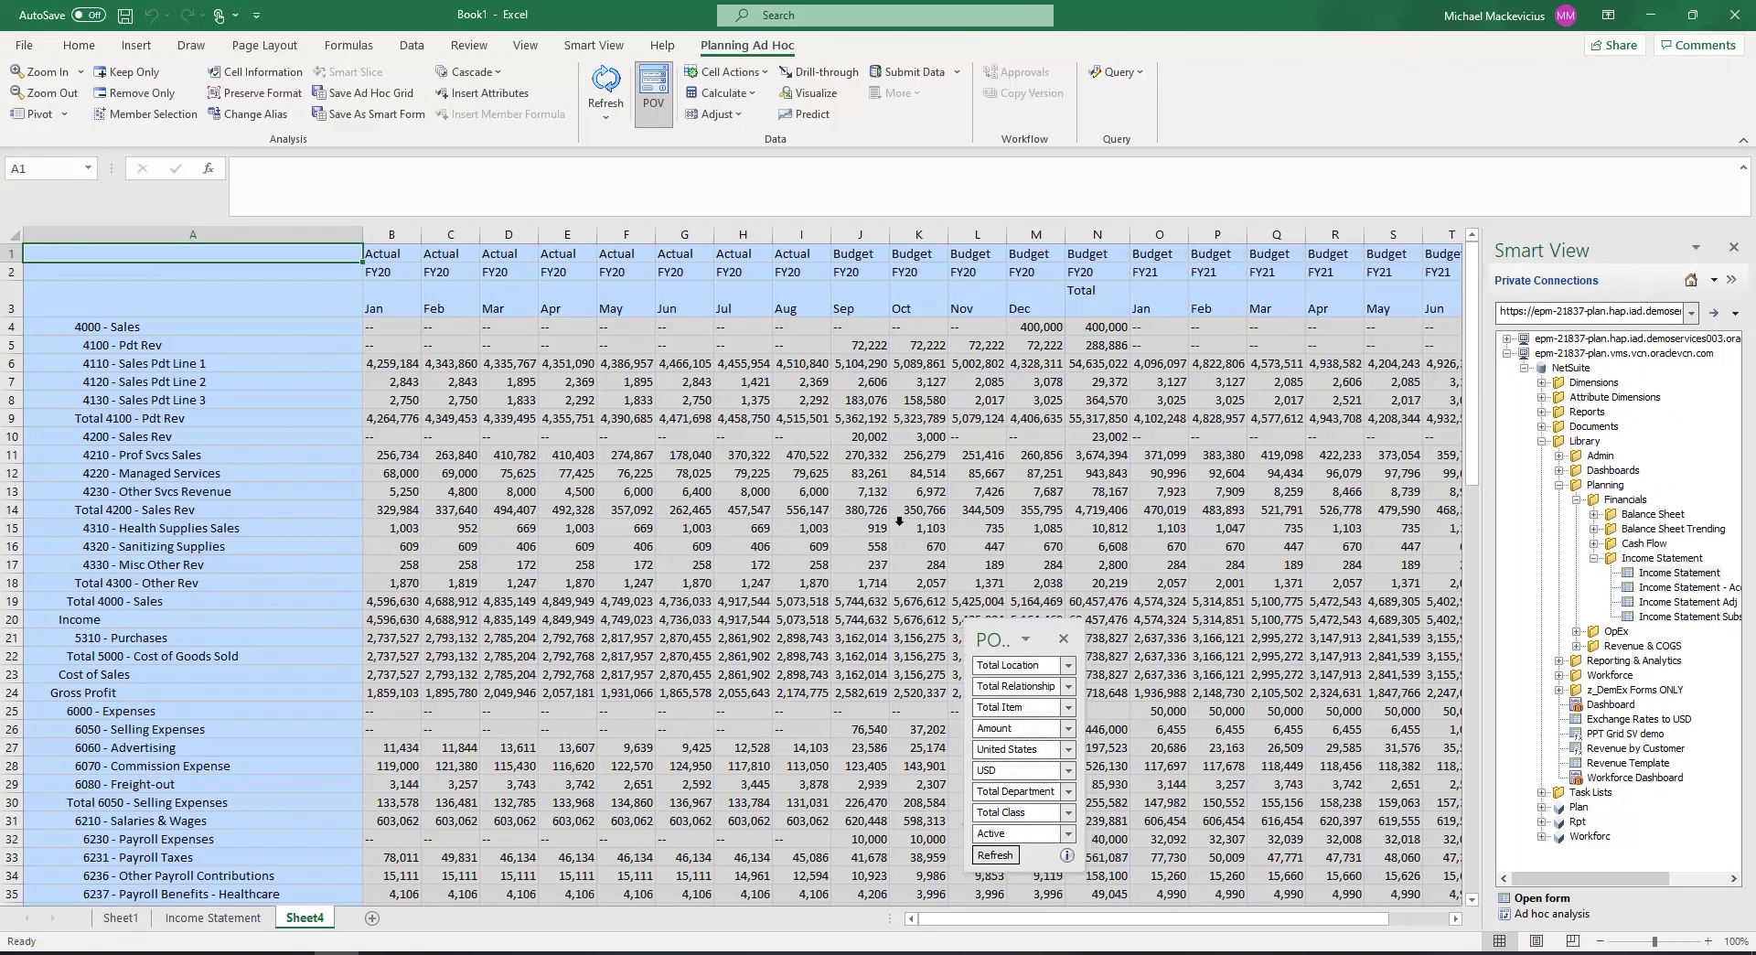
click(531, 314)
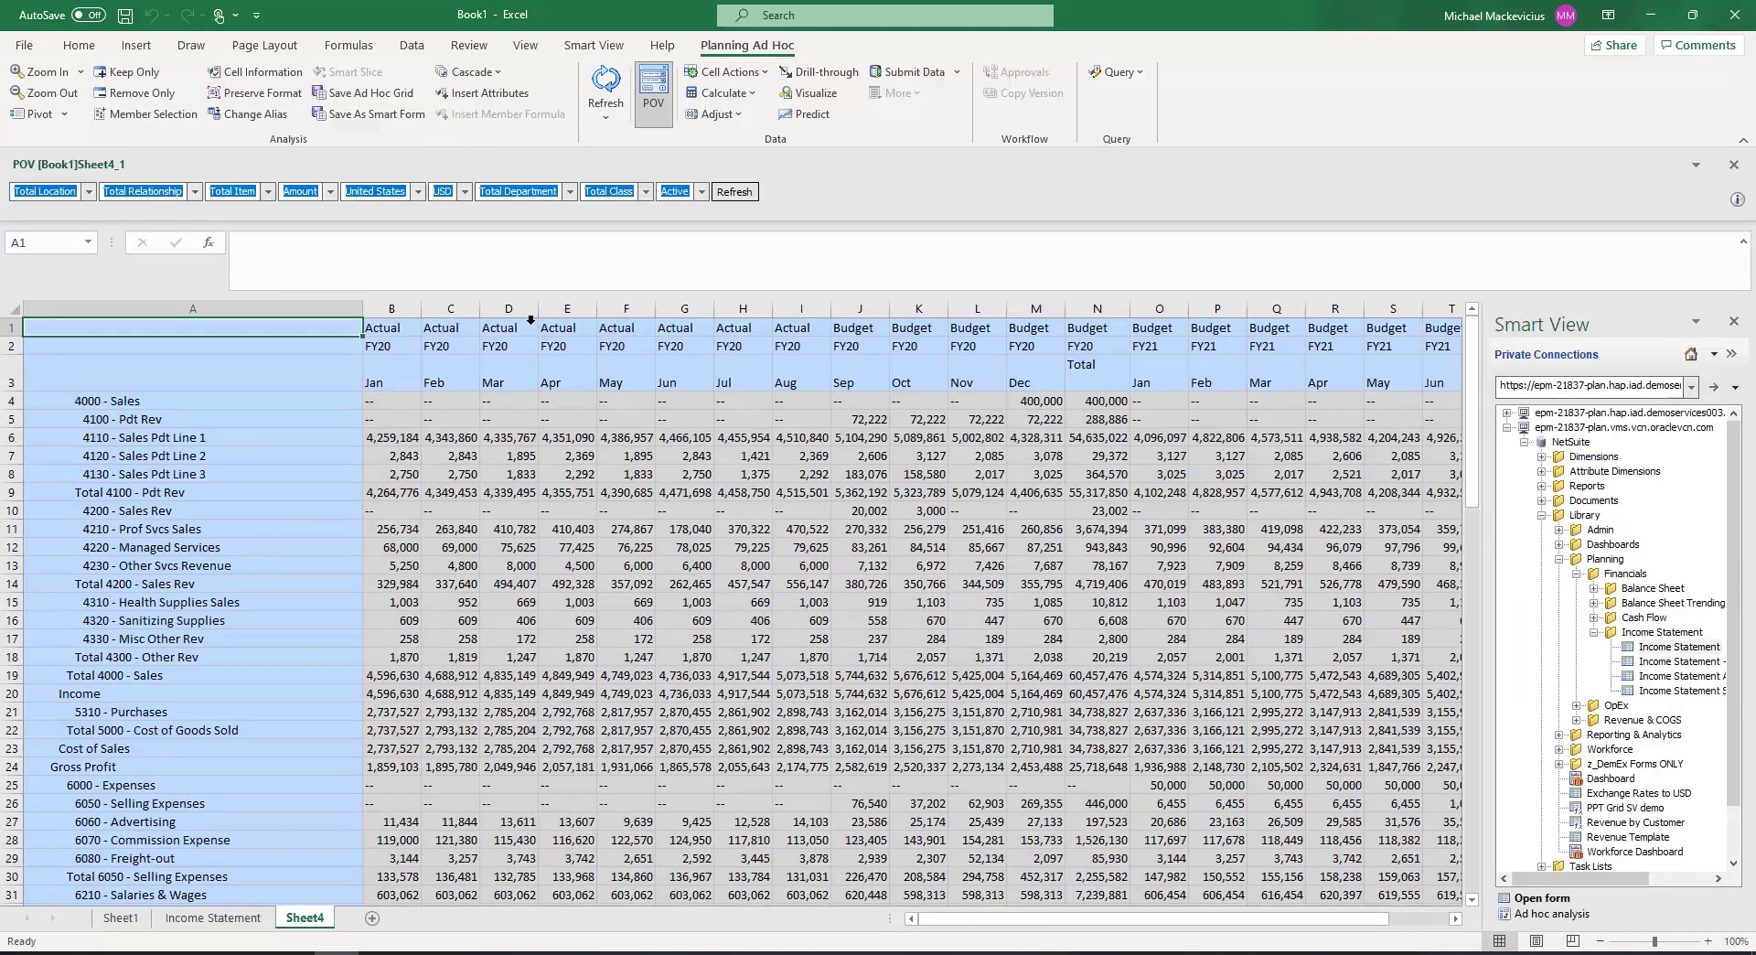
Pivot the Actual scenario and then the year FY20 into the point of view.
click(391, 328)
click(65, 113)
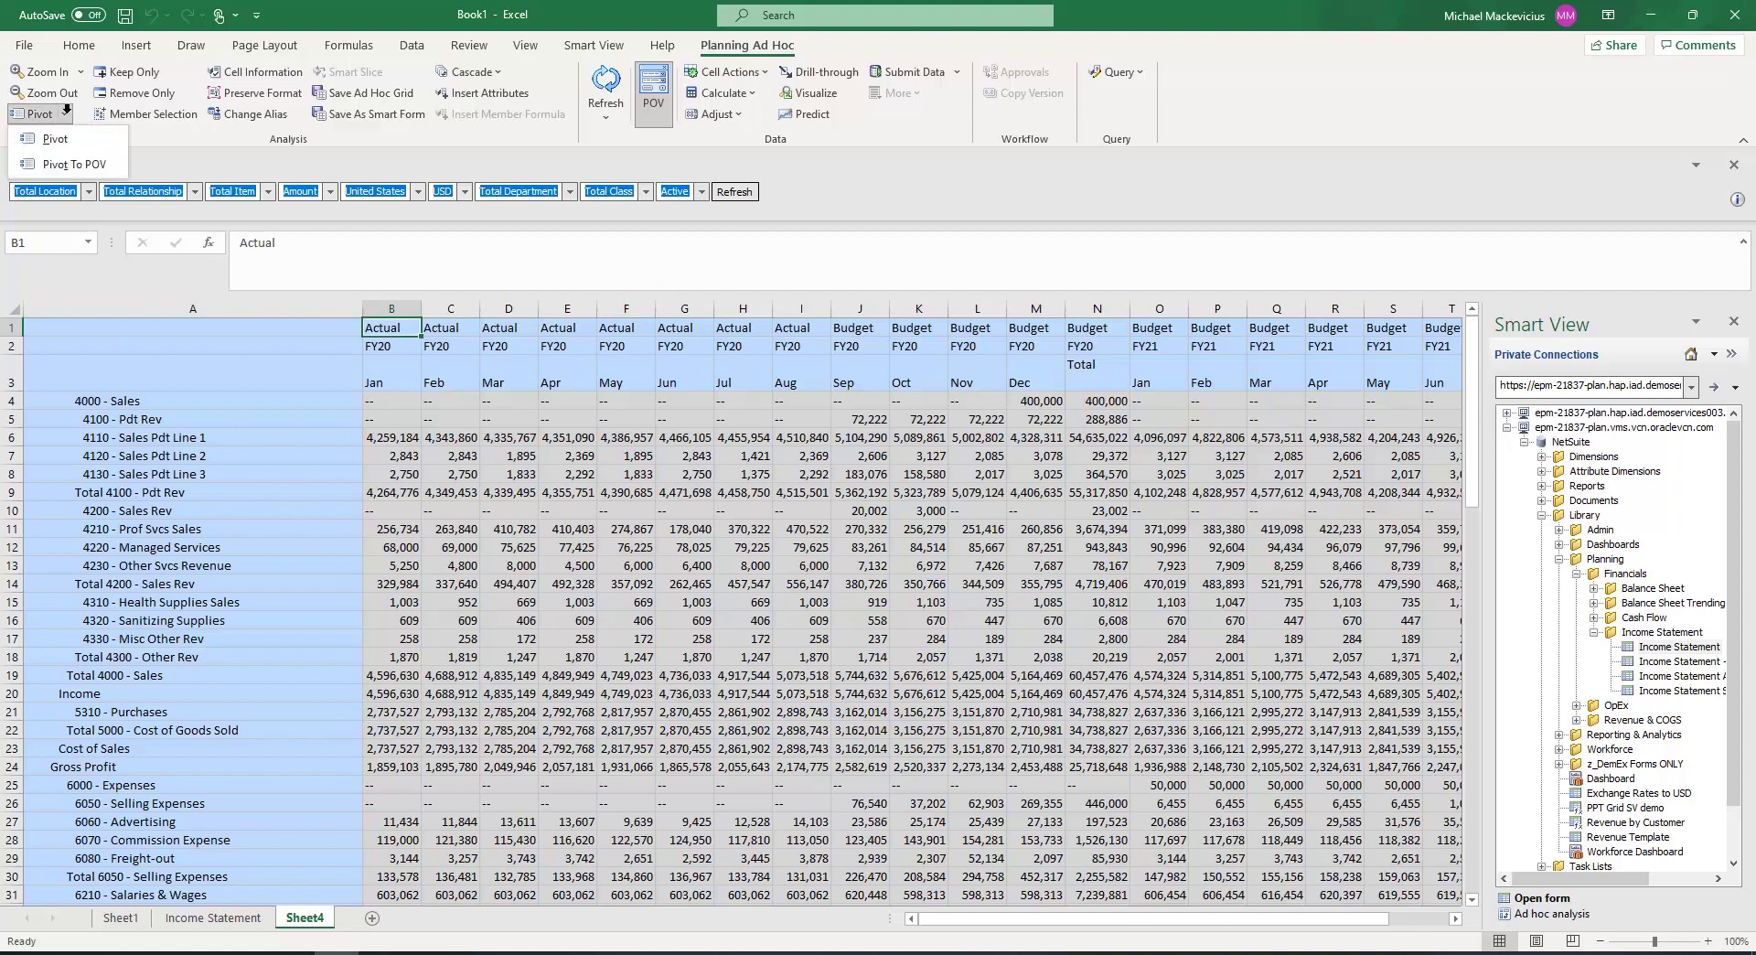
click(77, 164)
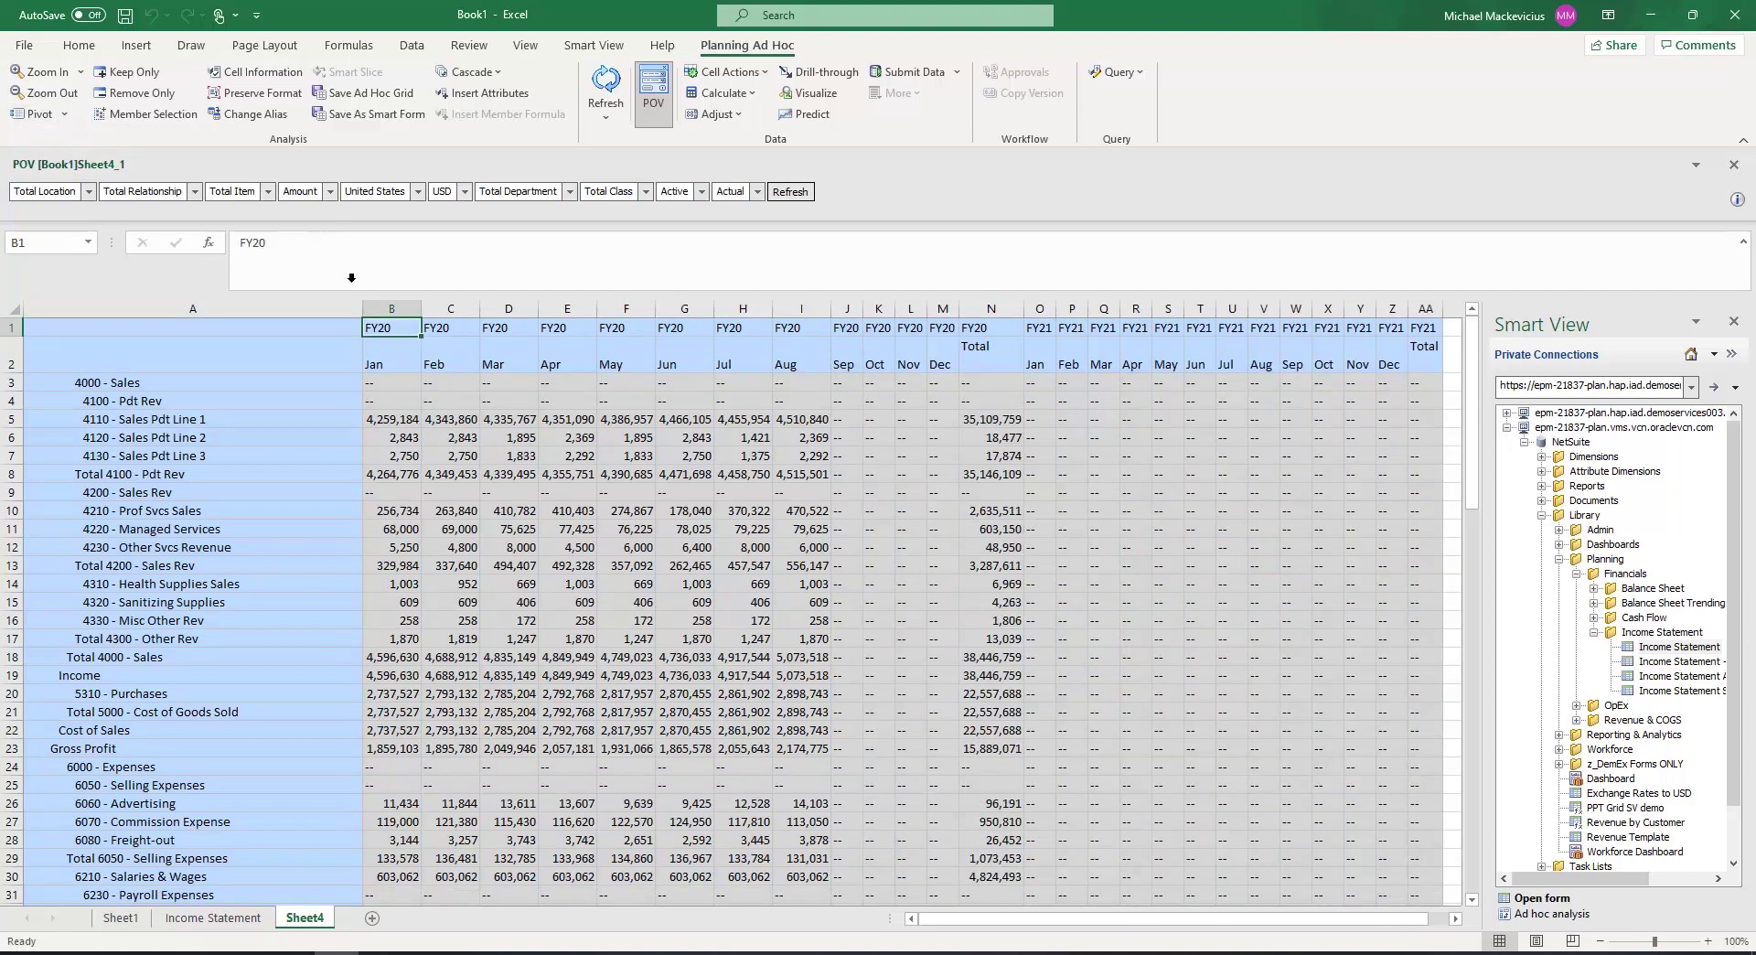
click(66, 113)
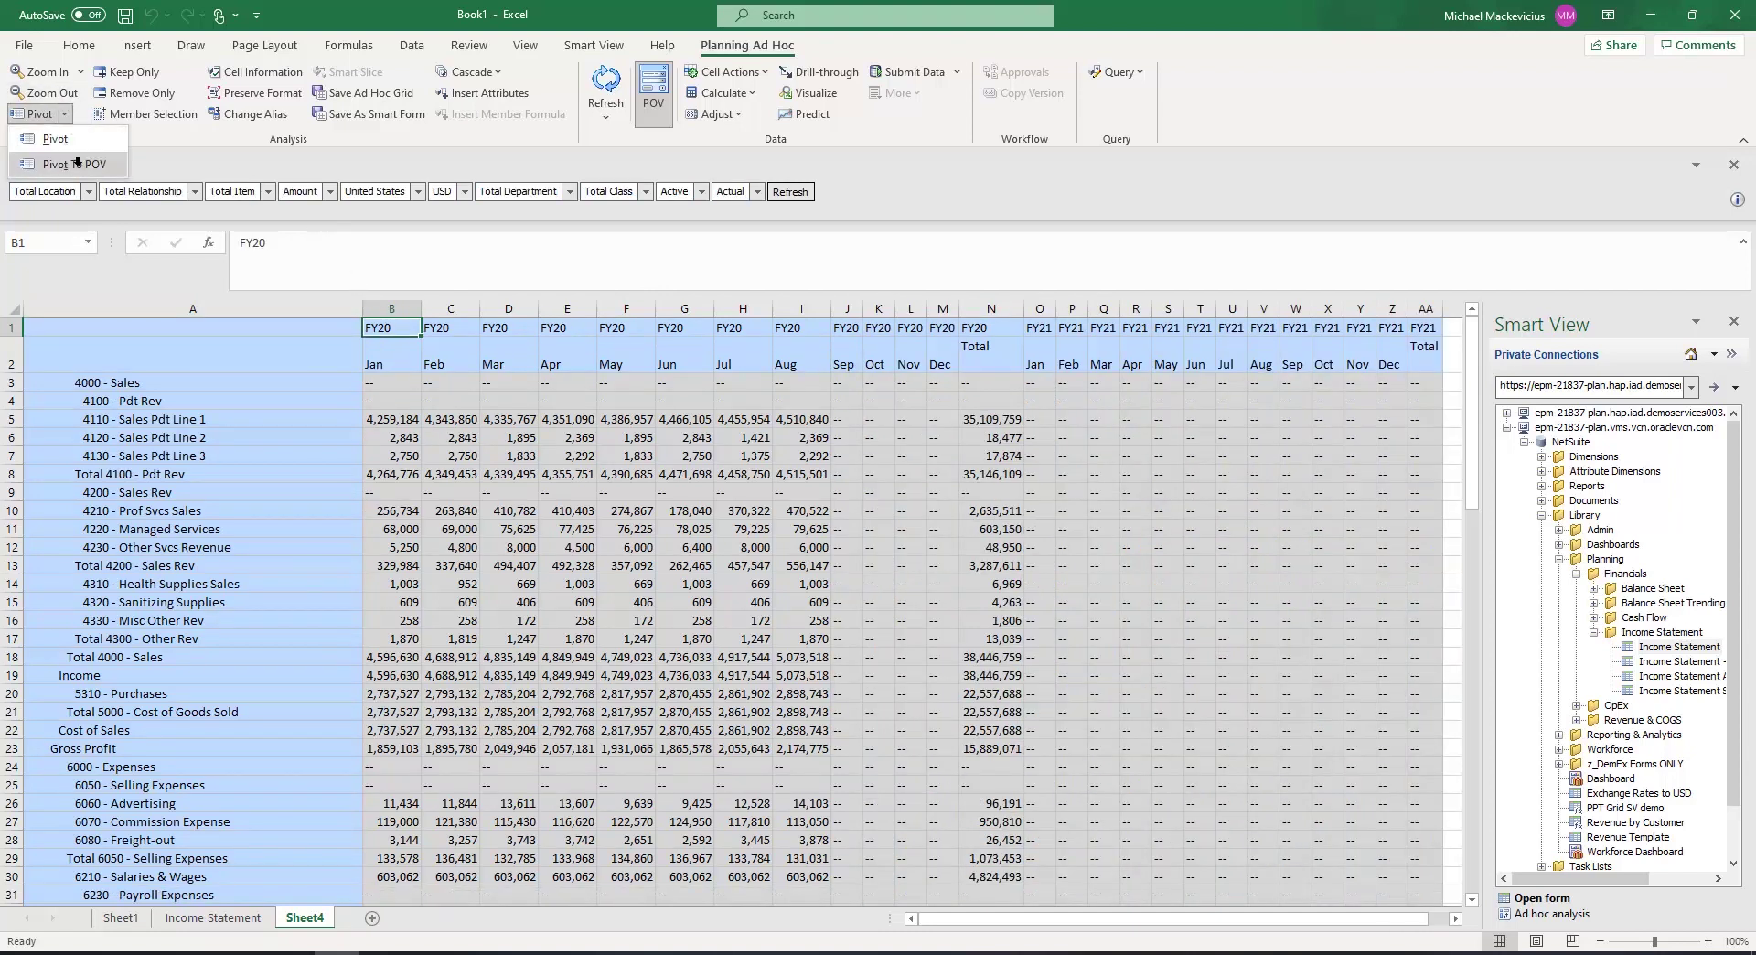
click(78, 164)
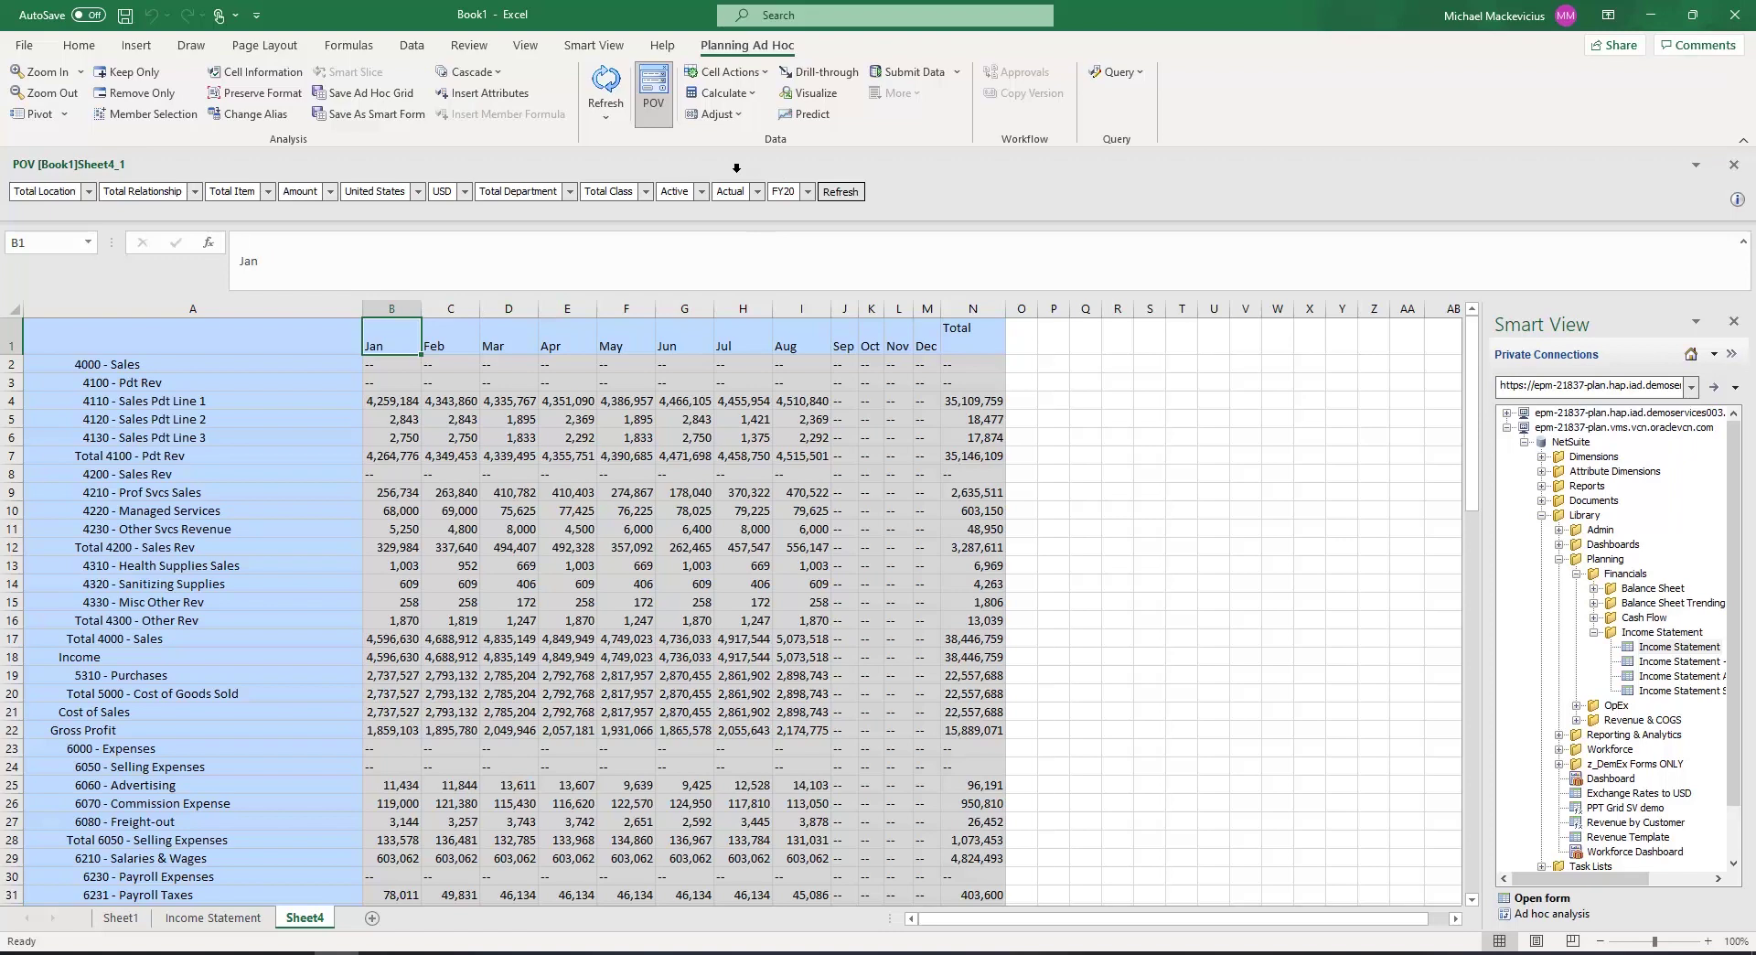
Add Act vs Budget $ and Act vs Budget % to the Scenario selection, then move Scenario into the column headers.
click(757, 192)
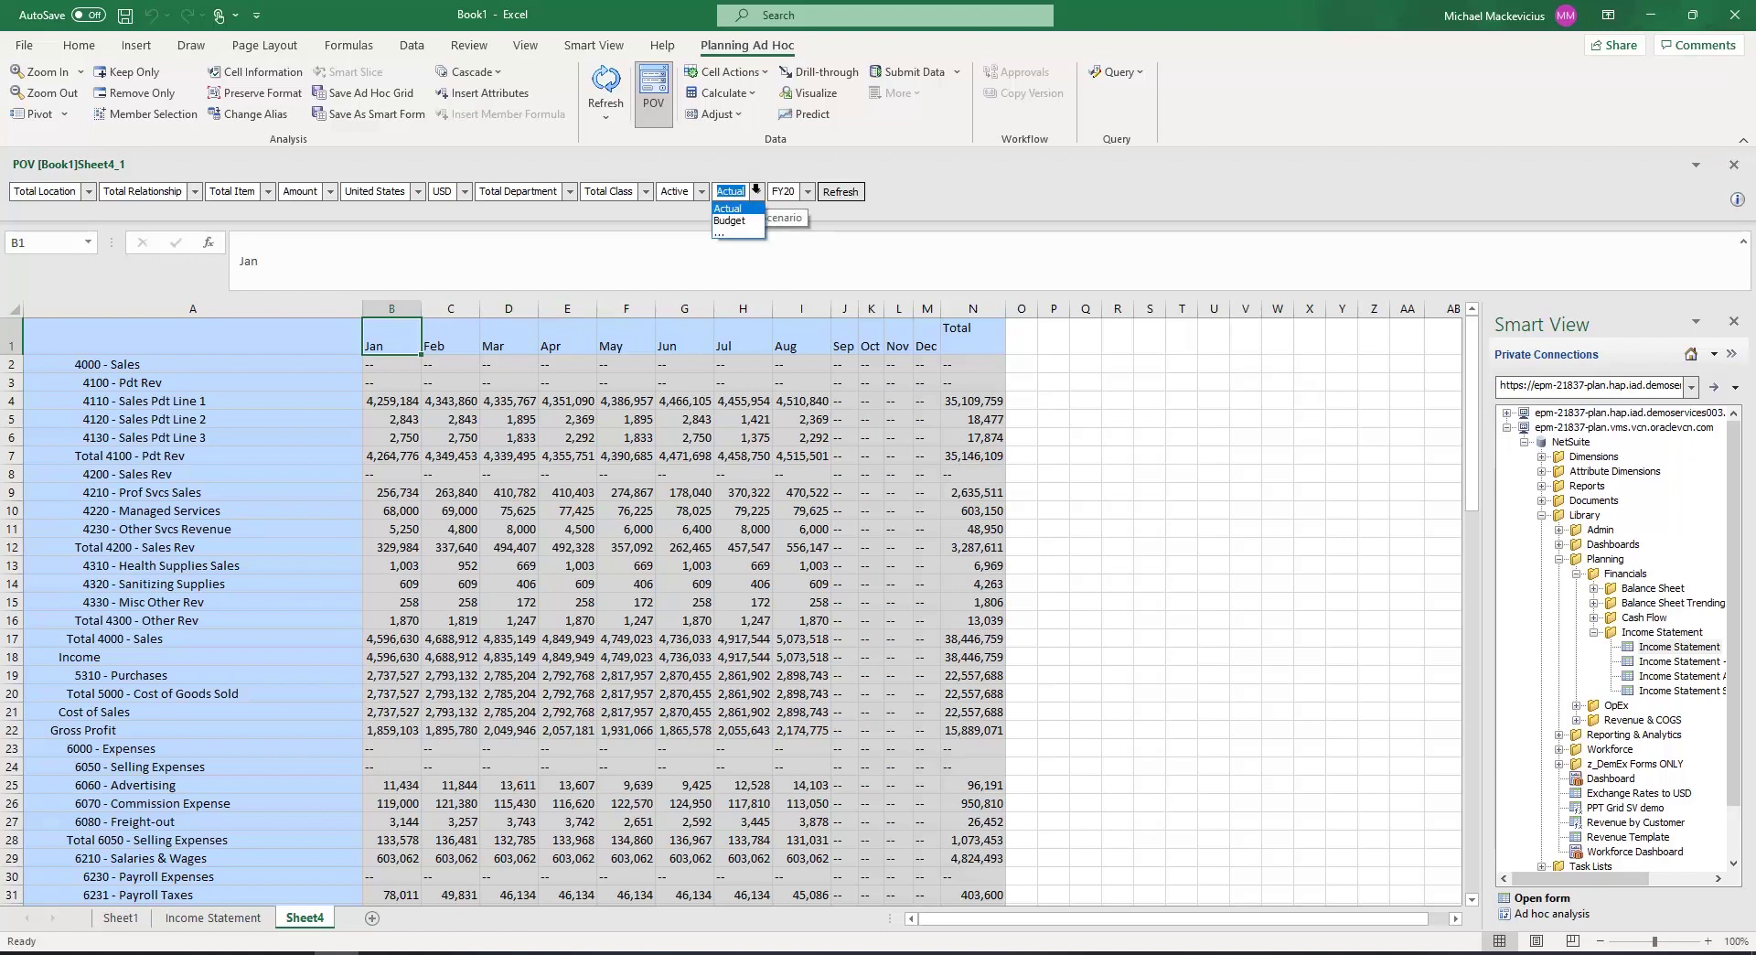
click(726, 230)
click(620, 416)
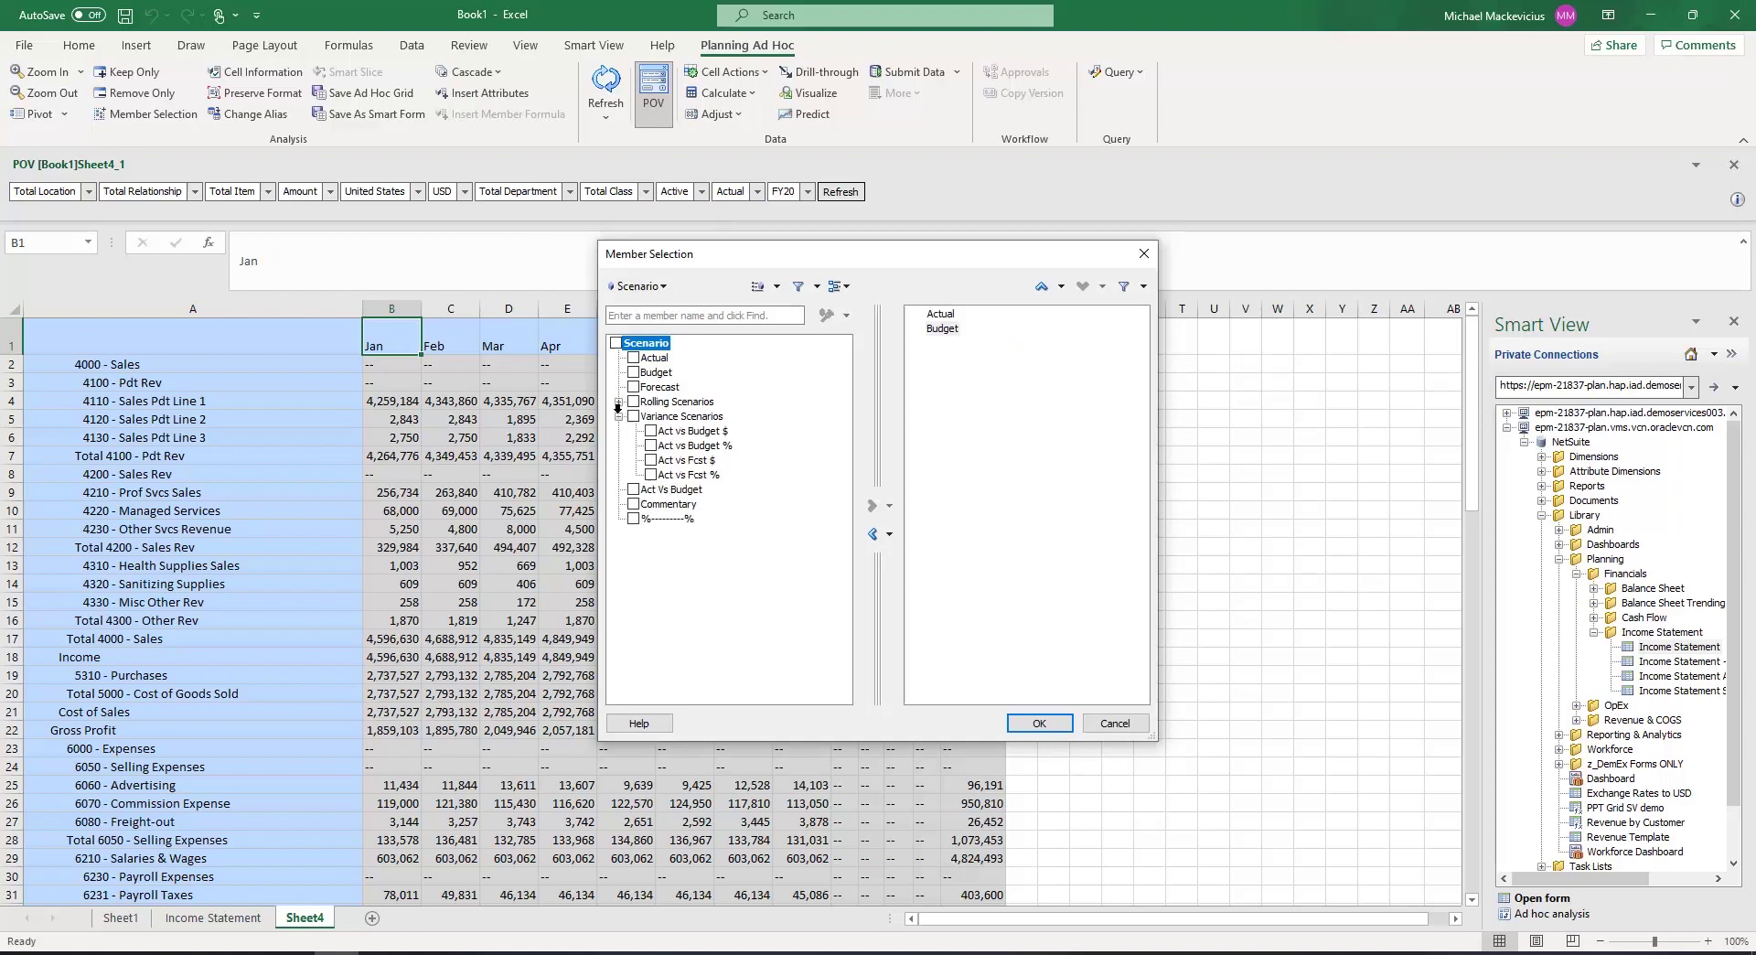
click(651, 430)
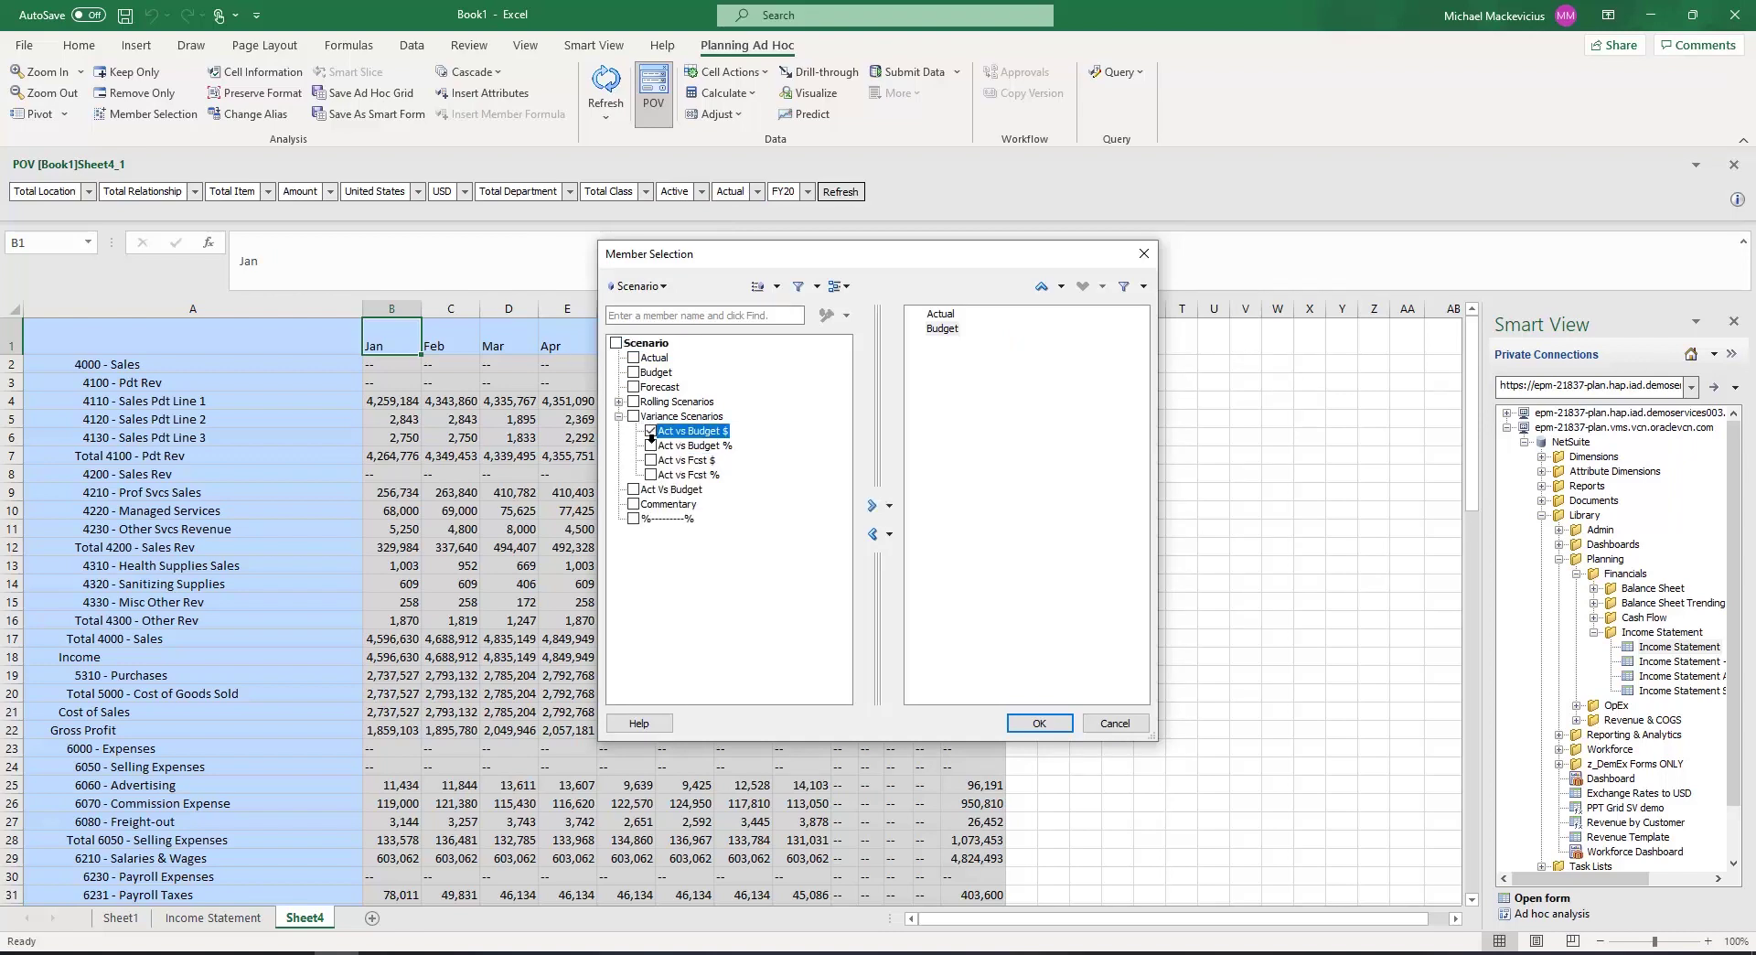
click(652, 445)
click(872, 505)
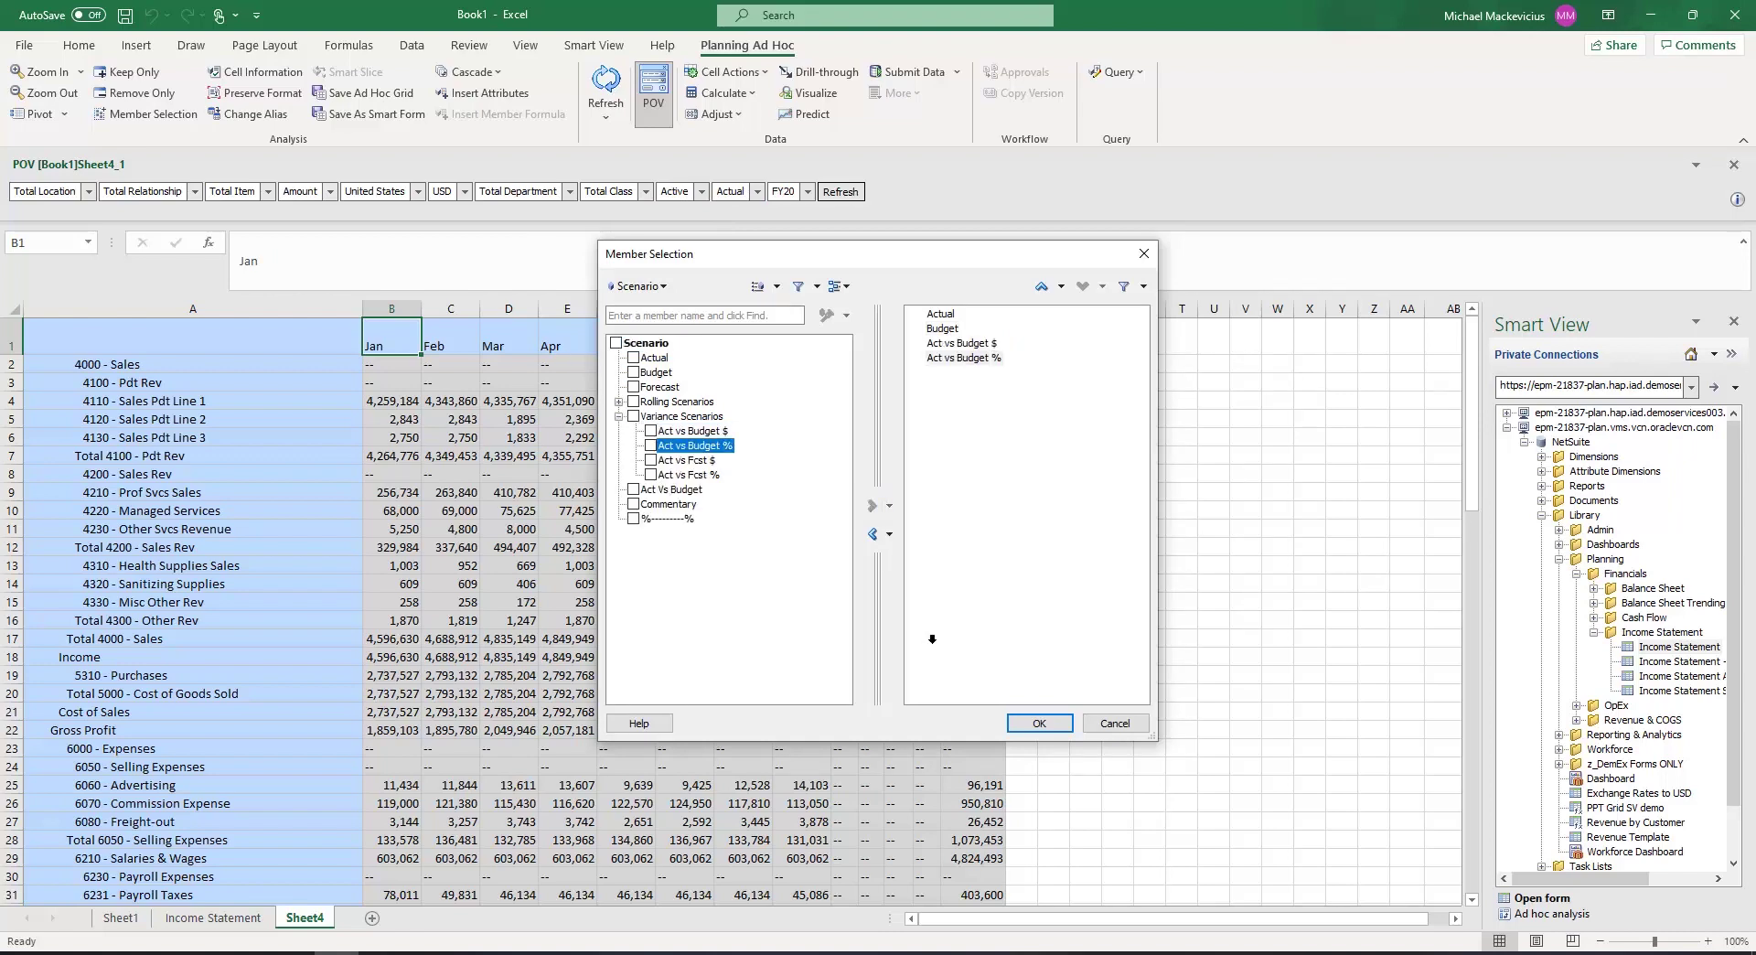
click(1042, 721)
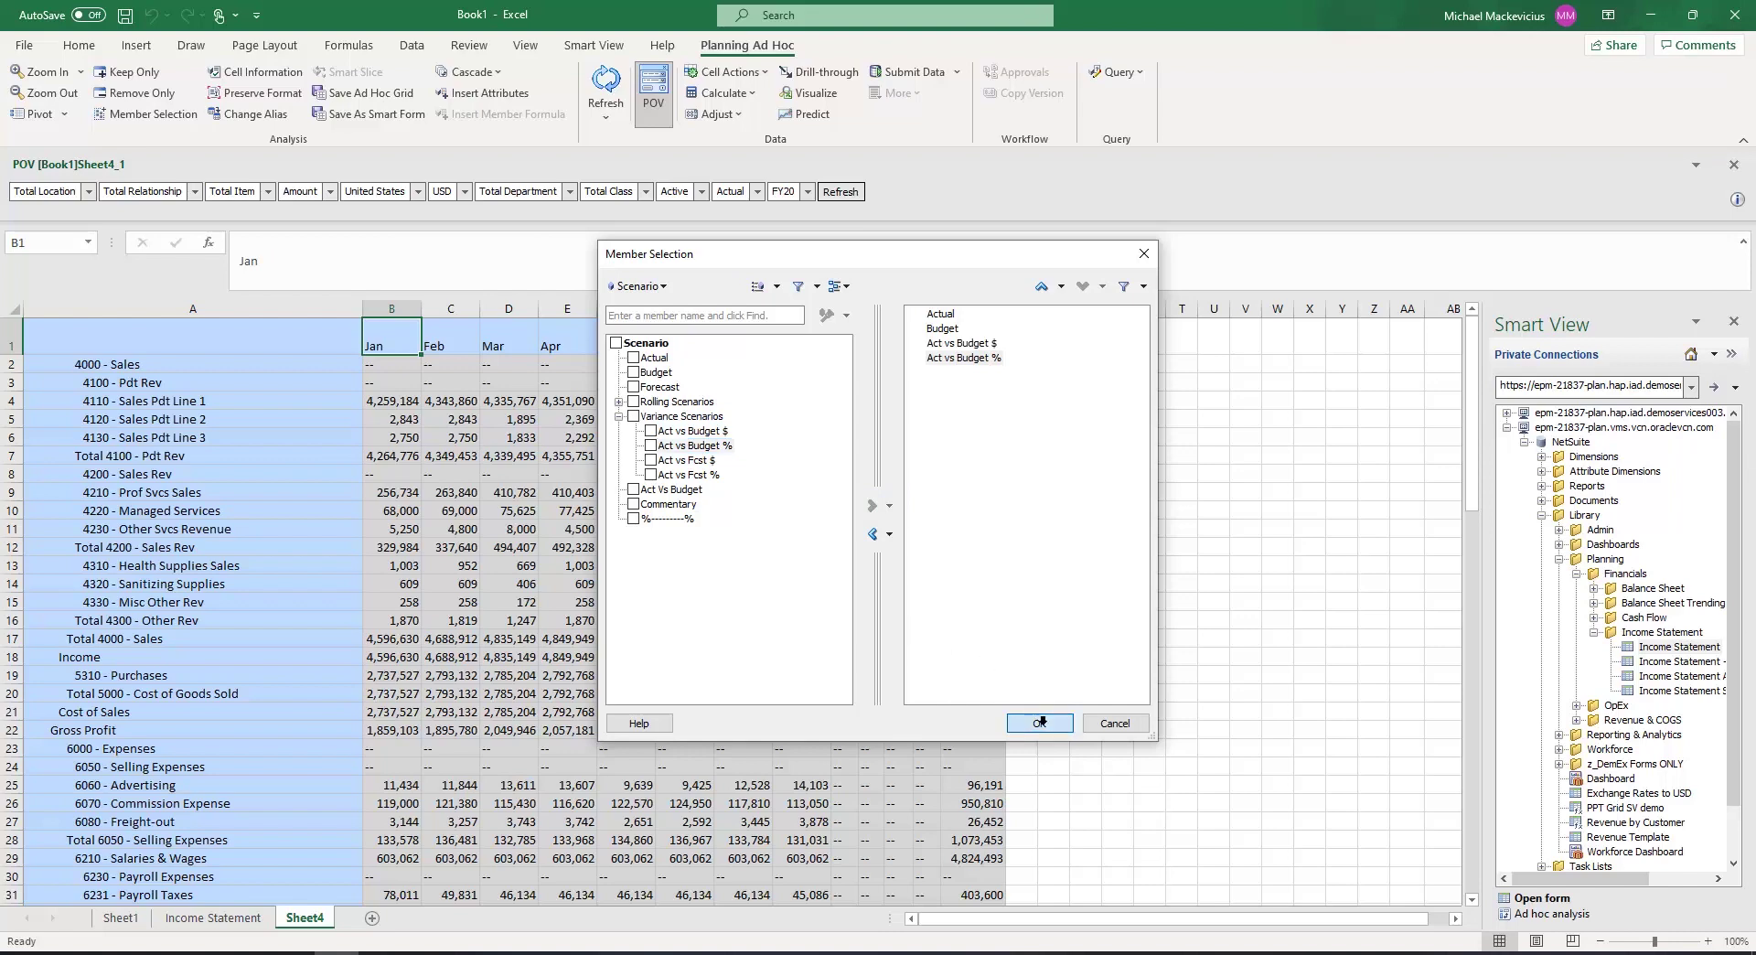
drag(763, 183, 499, 333)
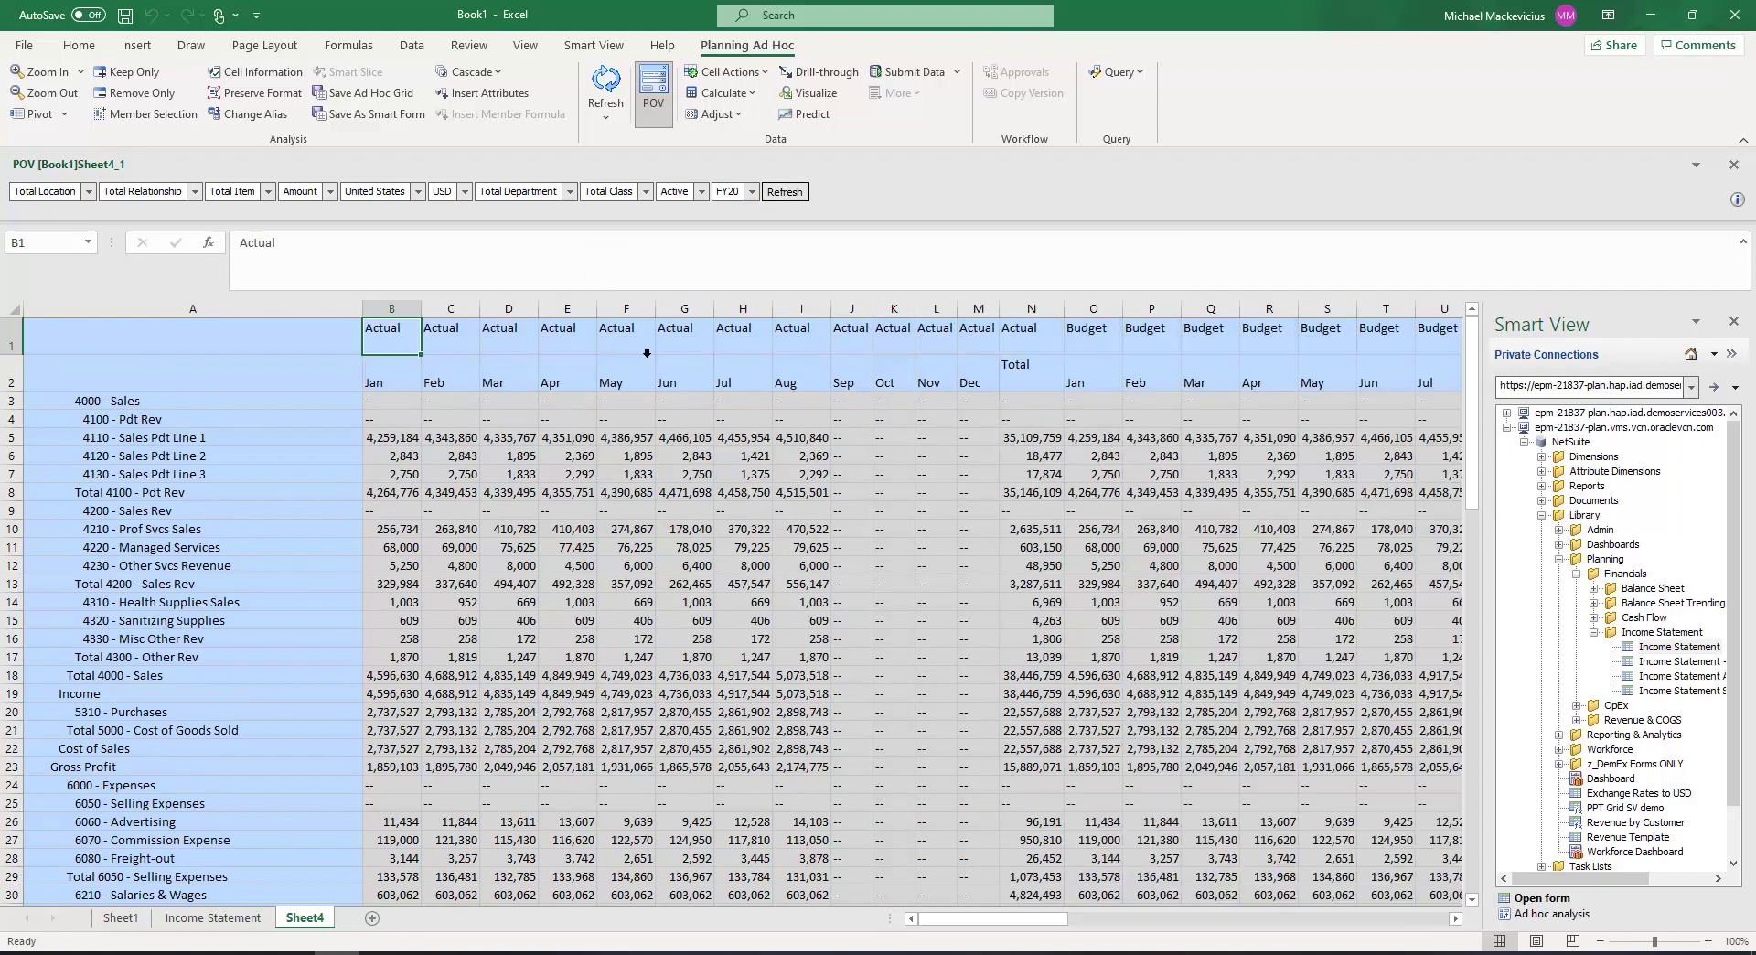
Pivot the period dimension from the Total column into the point of view.
click(1020, 369)
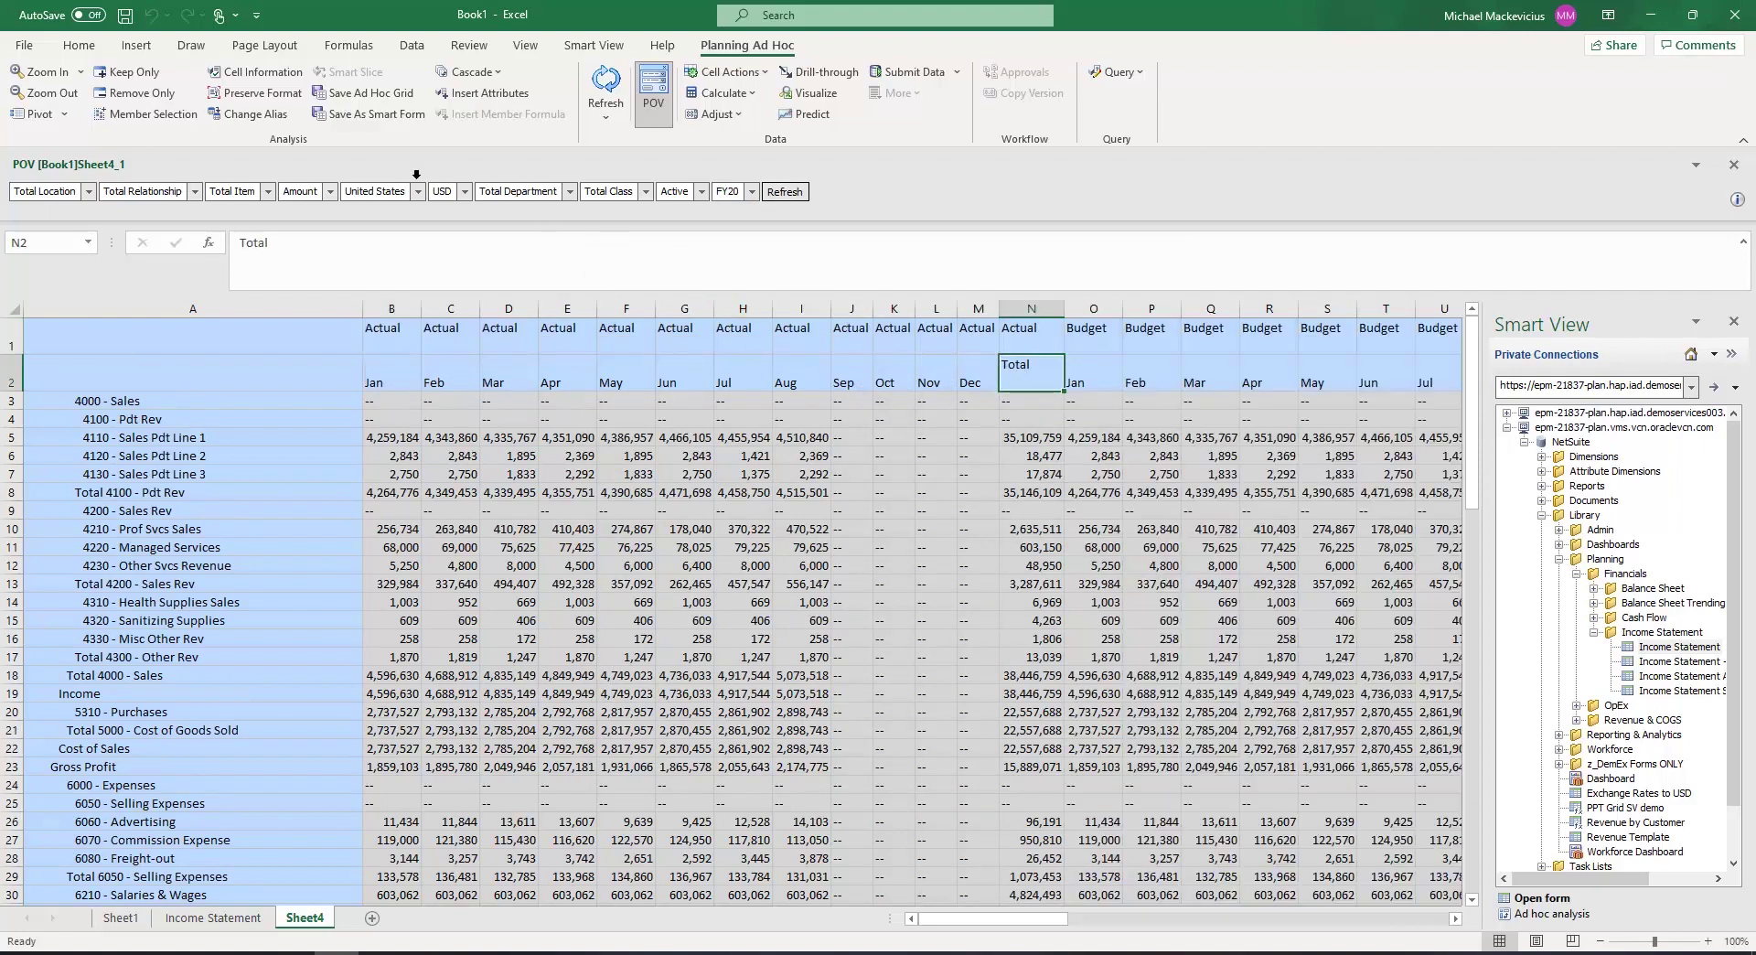
click(64, 113)
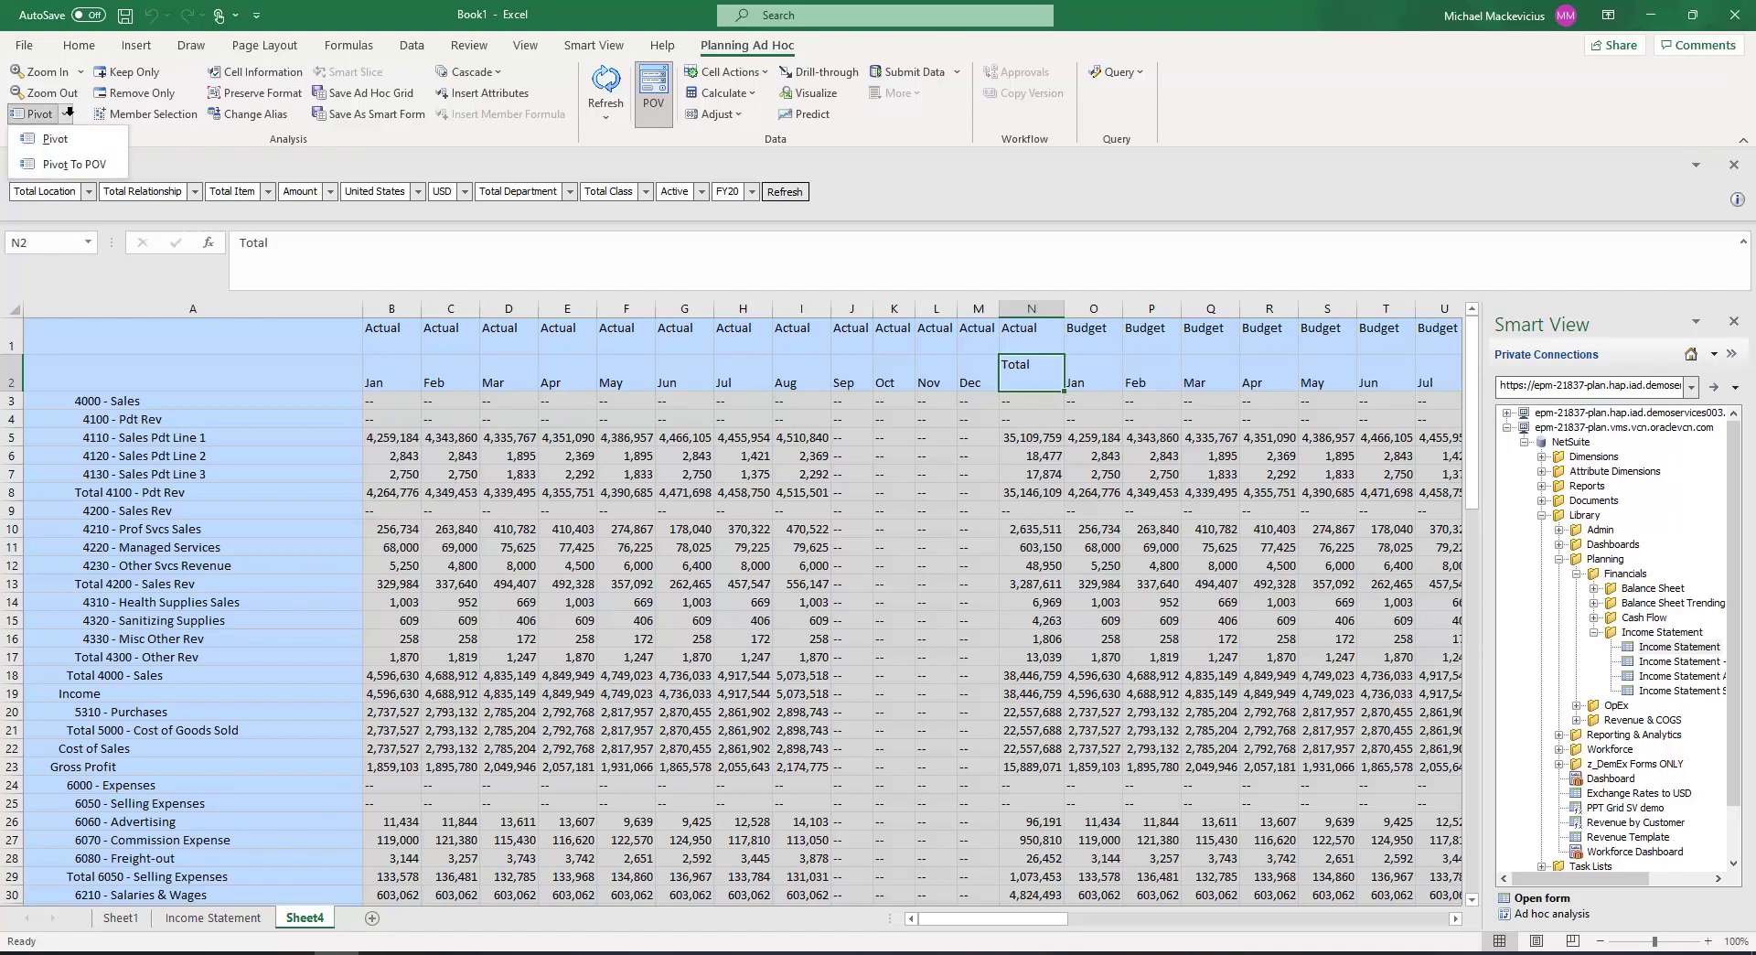
click(94, 167)
Keep only Net Income, then expand it through Net Ordinary Income and Ordinary Income/Expense down to the 6000-series expenses.
scroll(184, 367, down, 20)
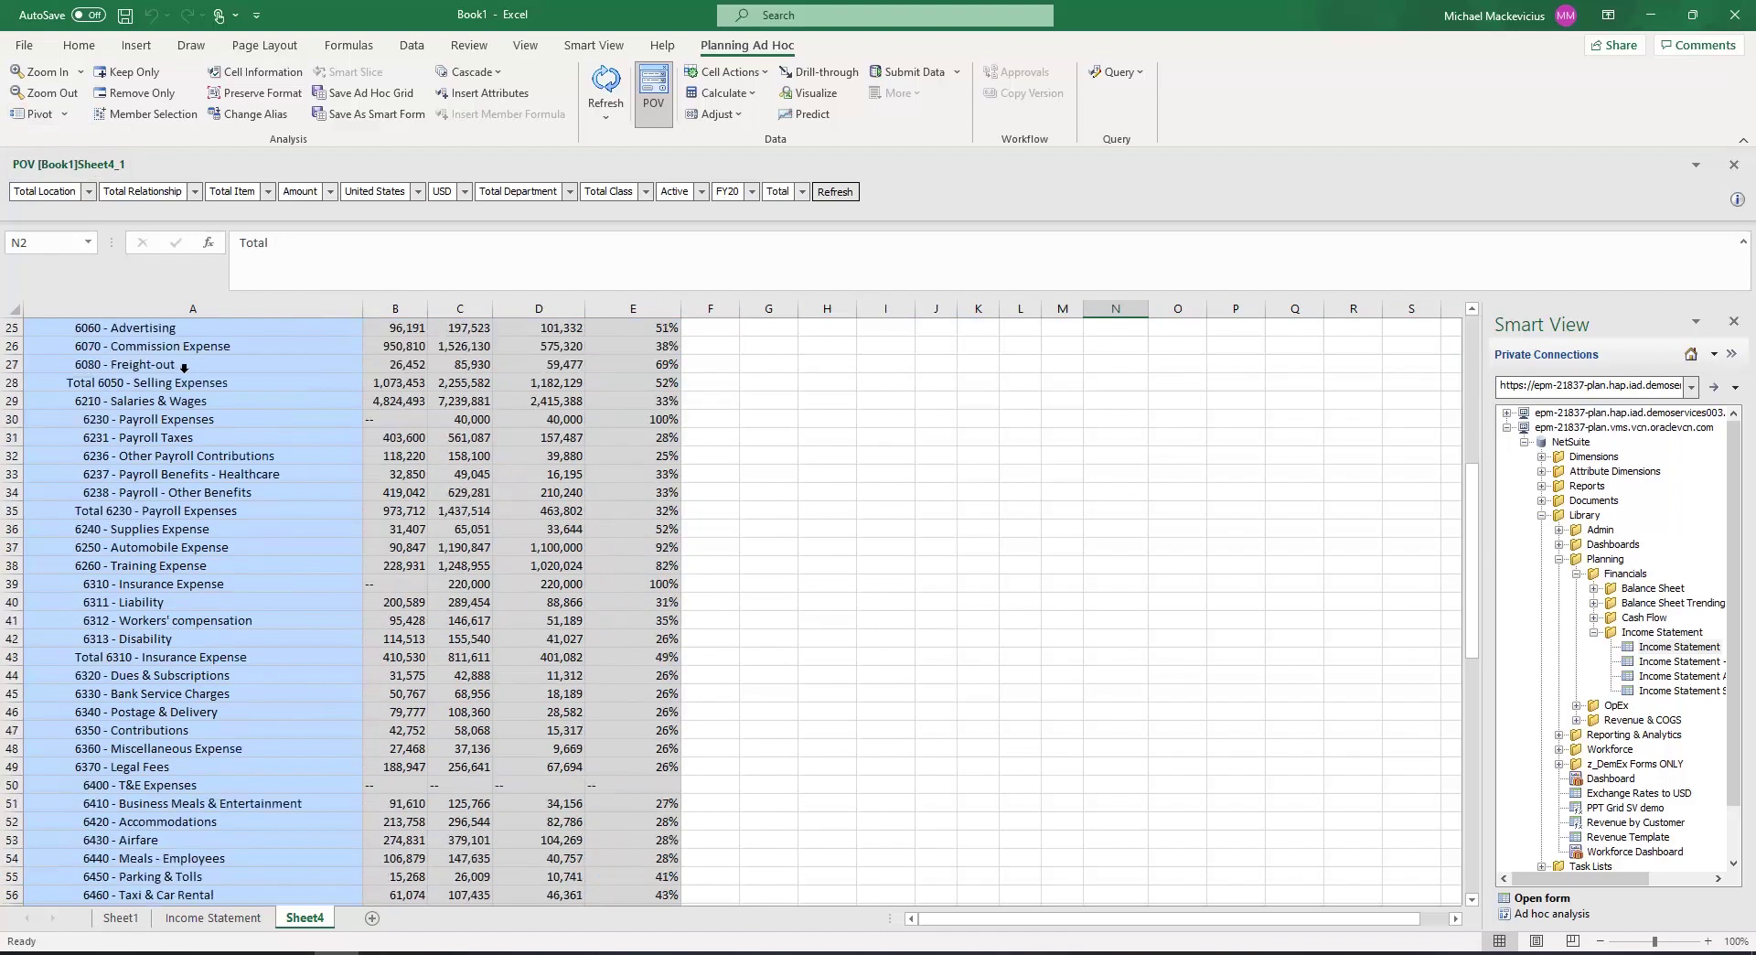
scroll(184, 367, down, 6)
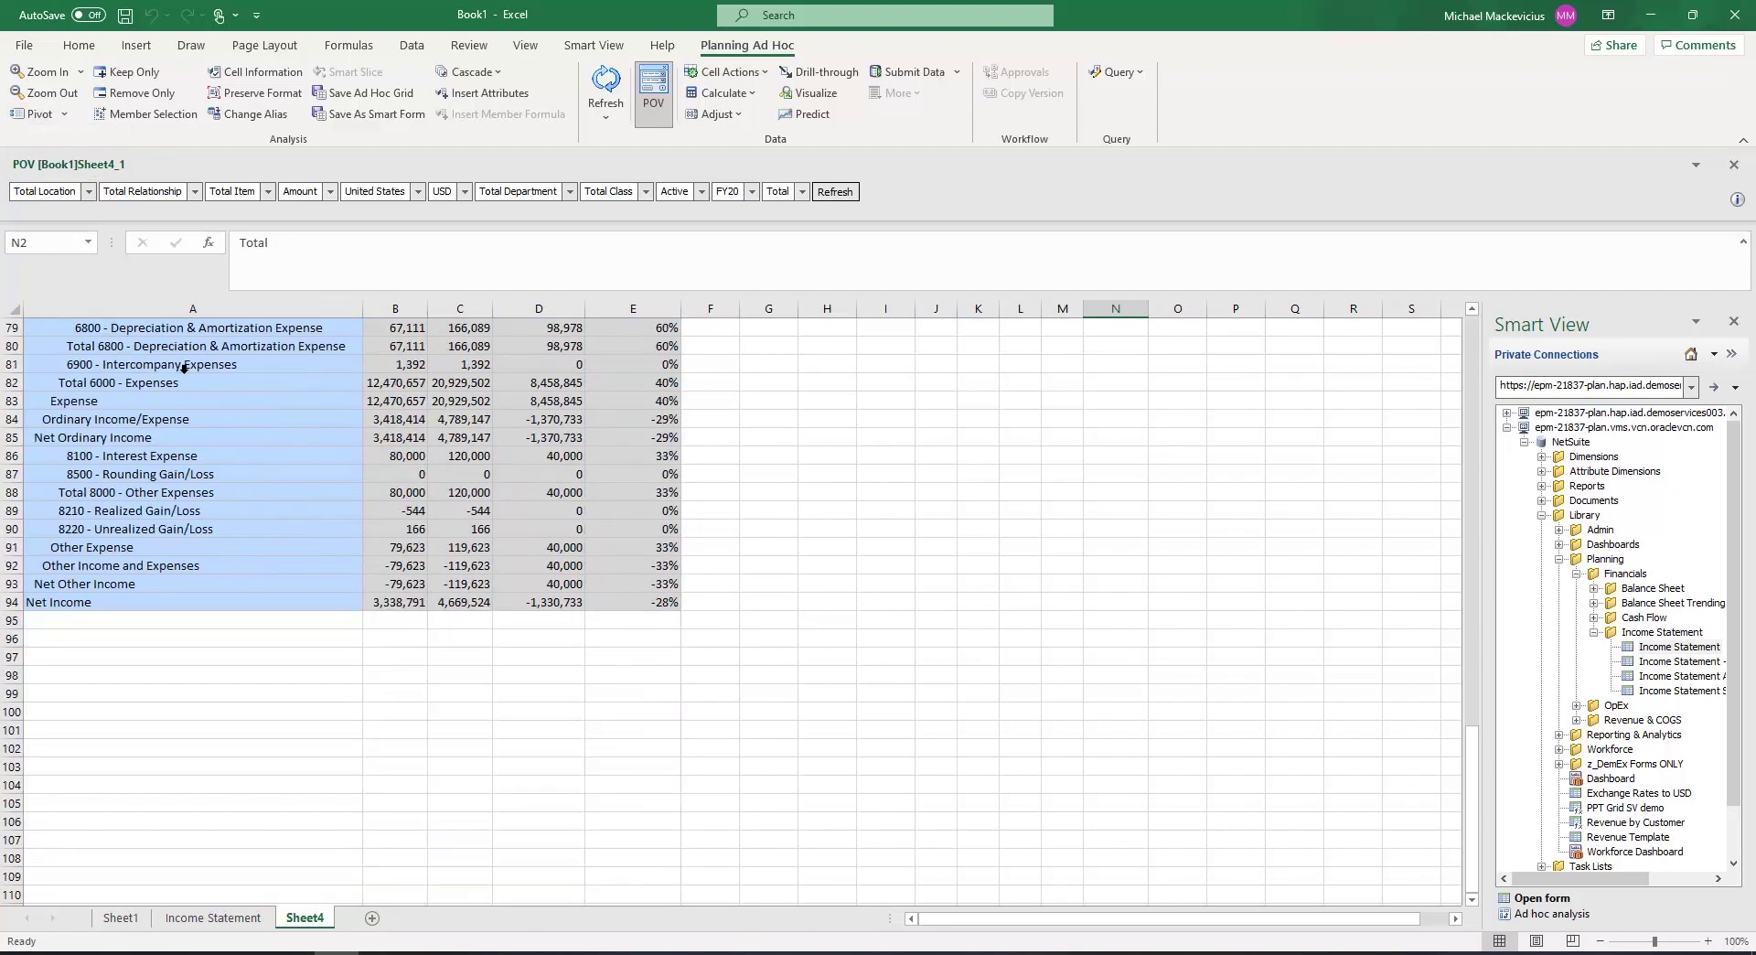
ctrl+click(162, 603)
click(152, 67)
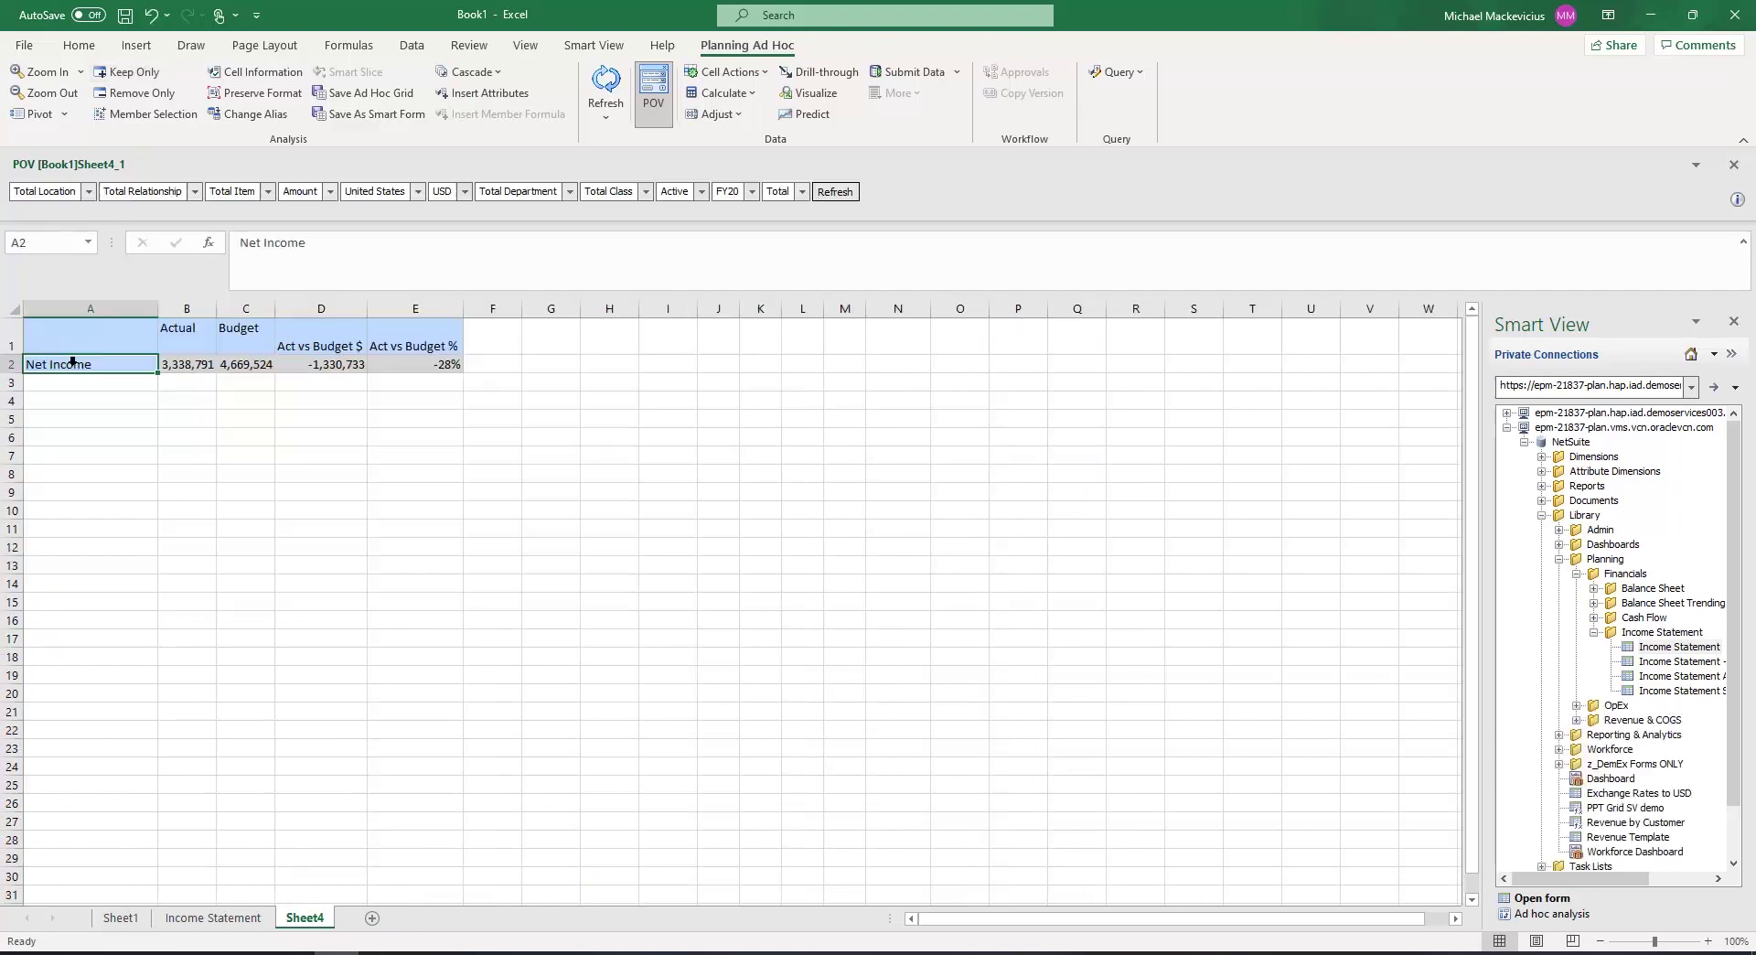
double_click(72, 364)
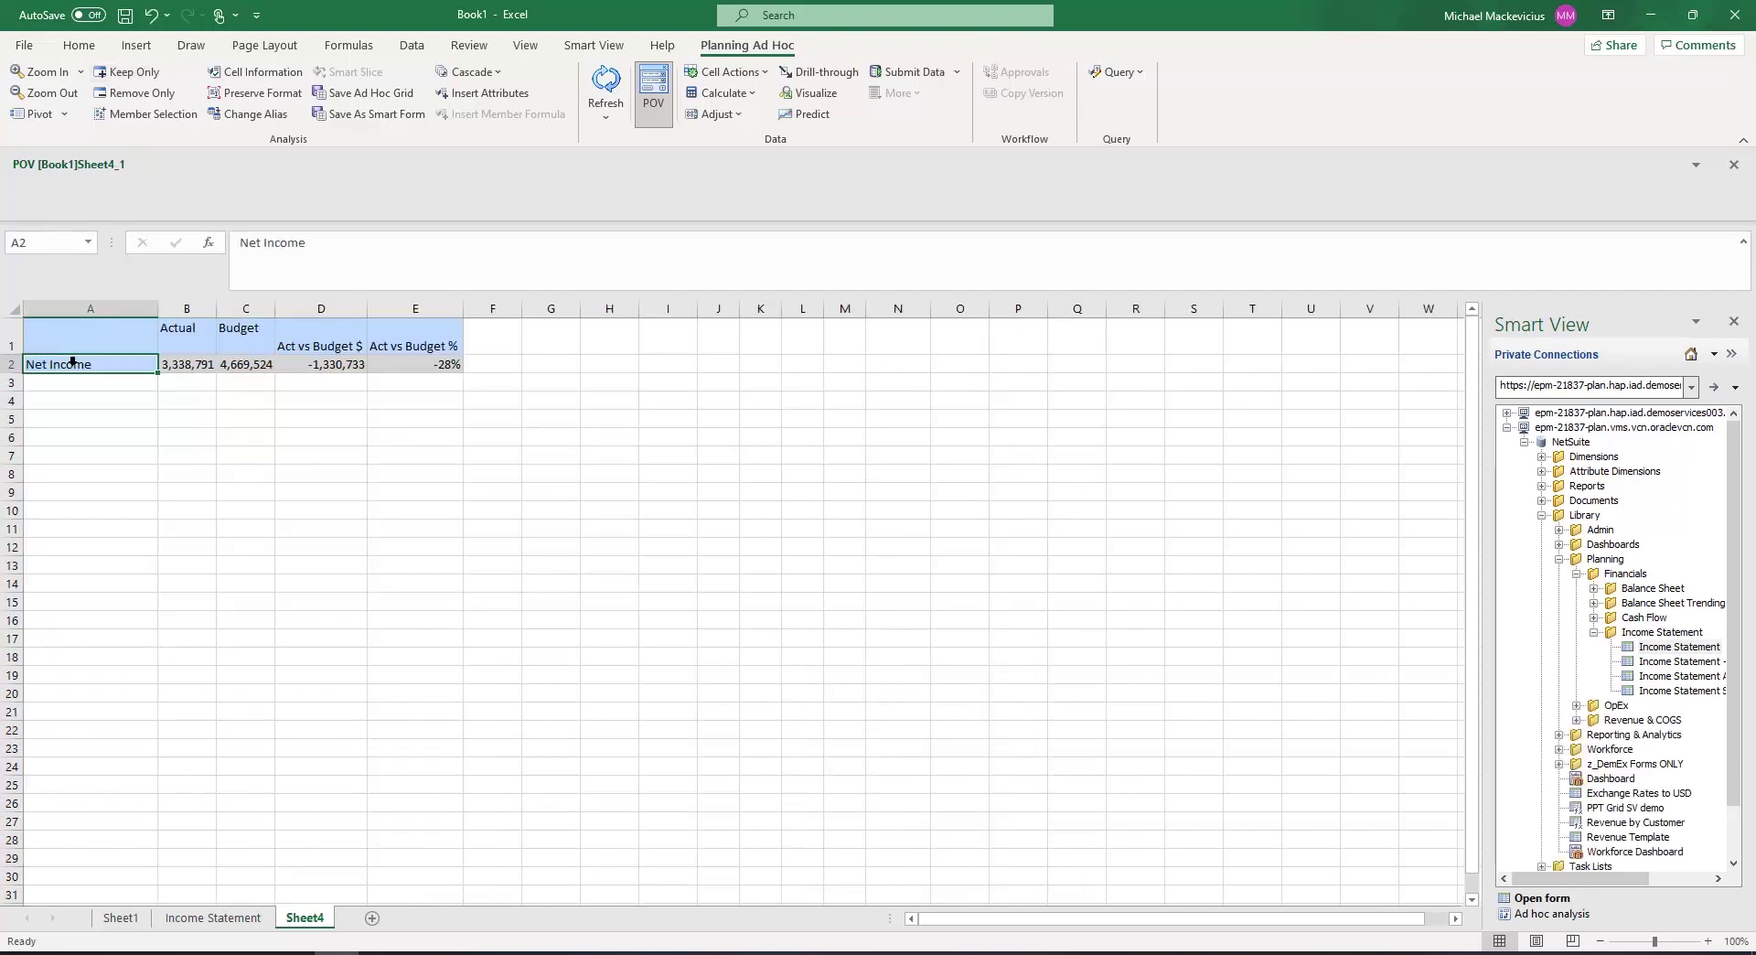
double_click(72, 363)
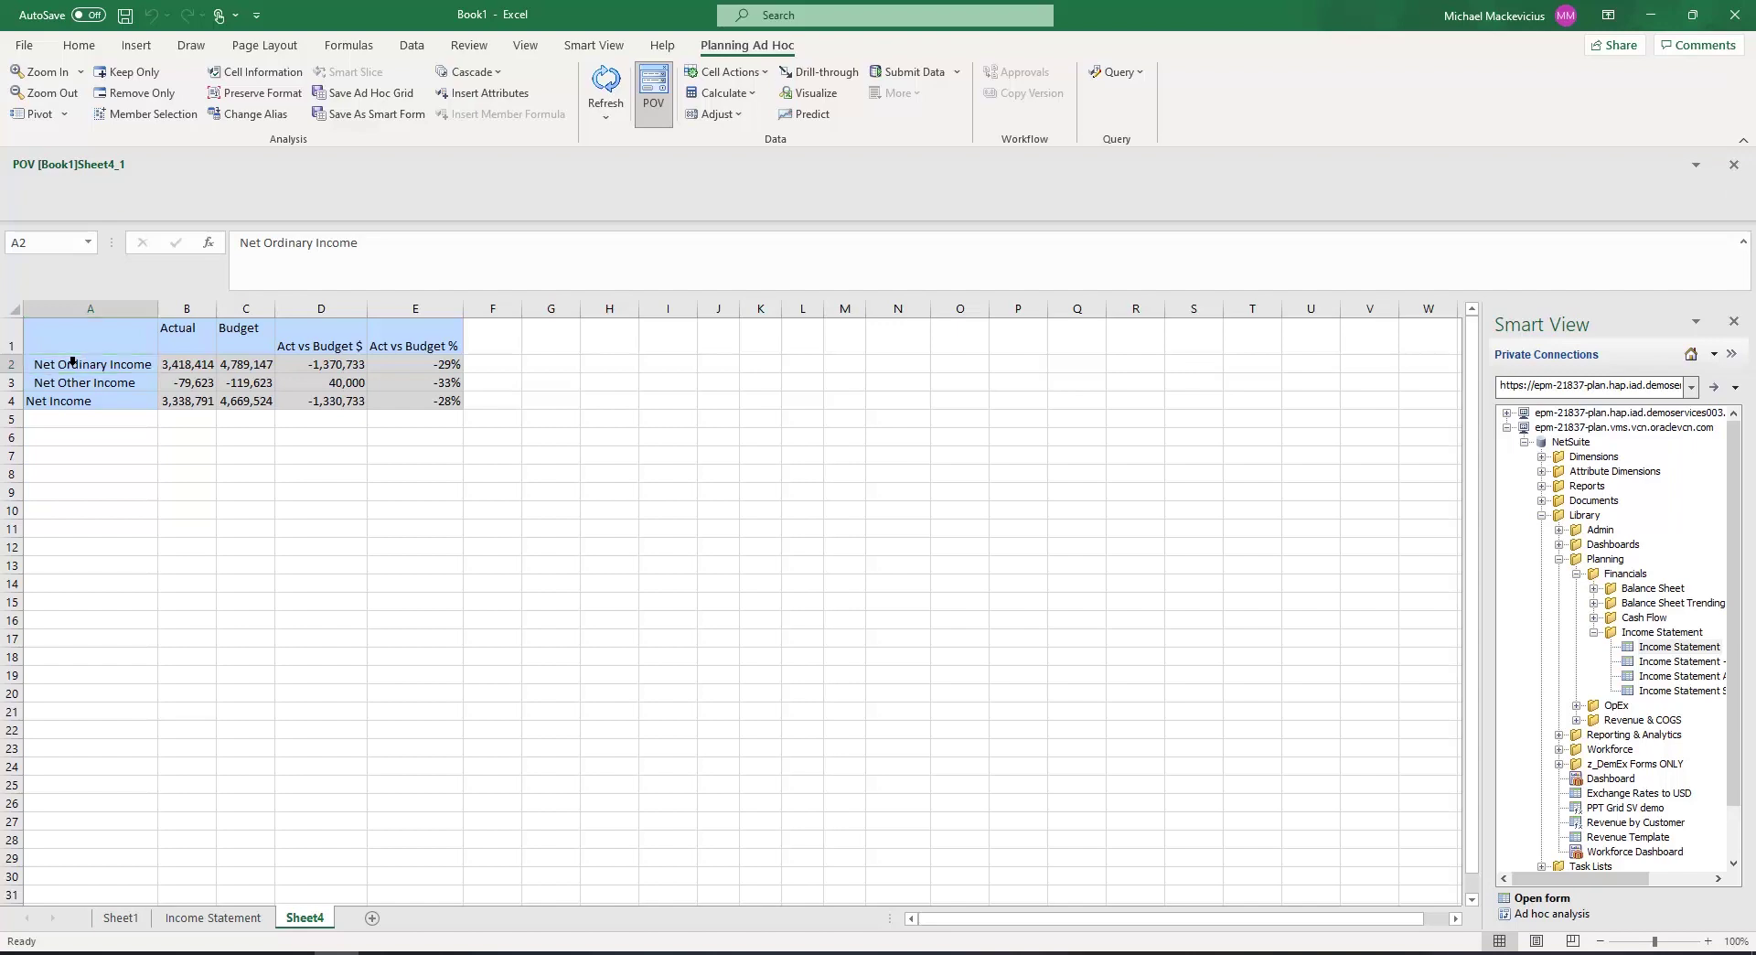
double_click(72, 363)
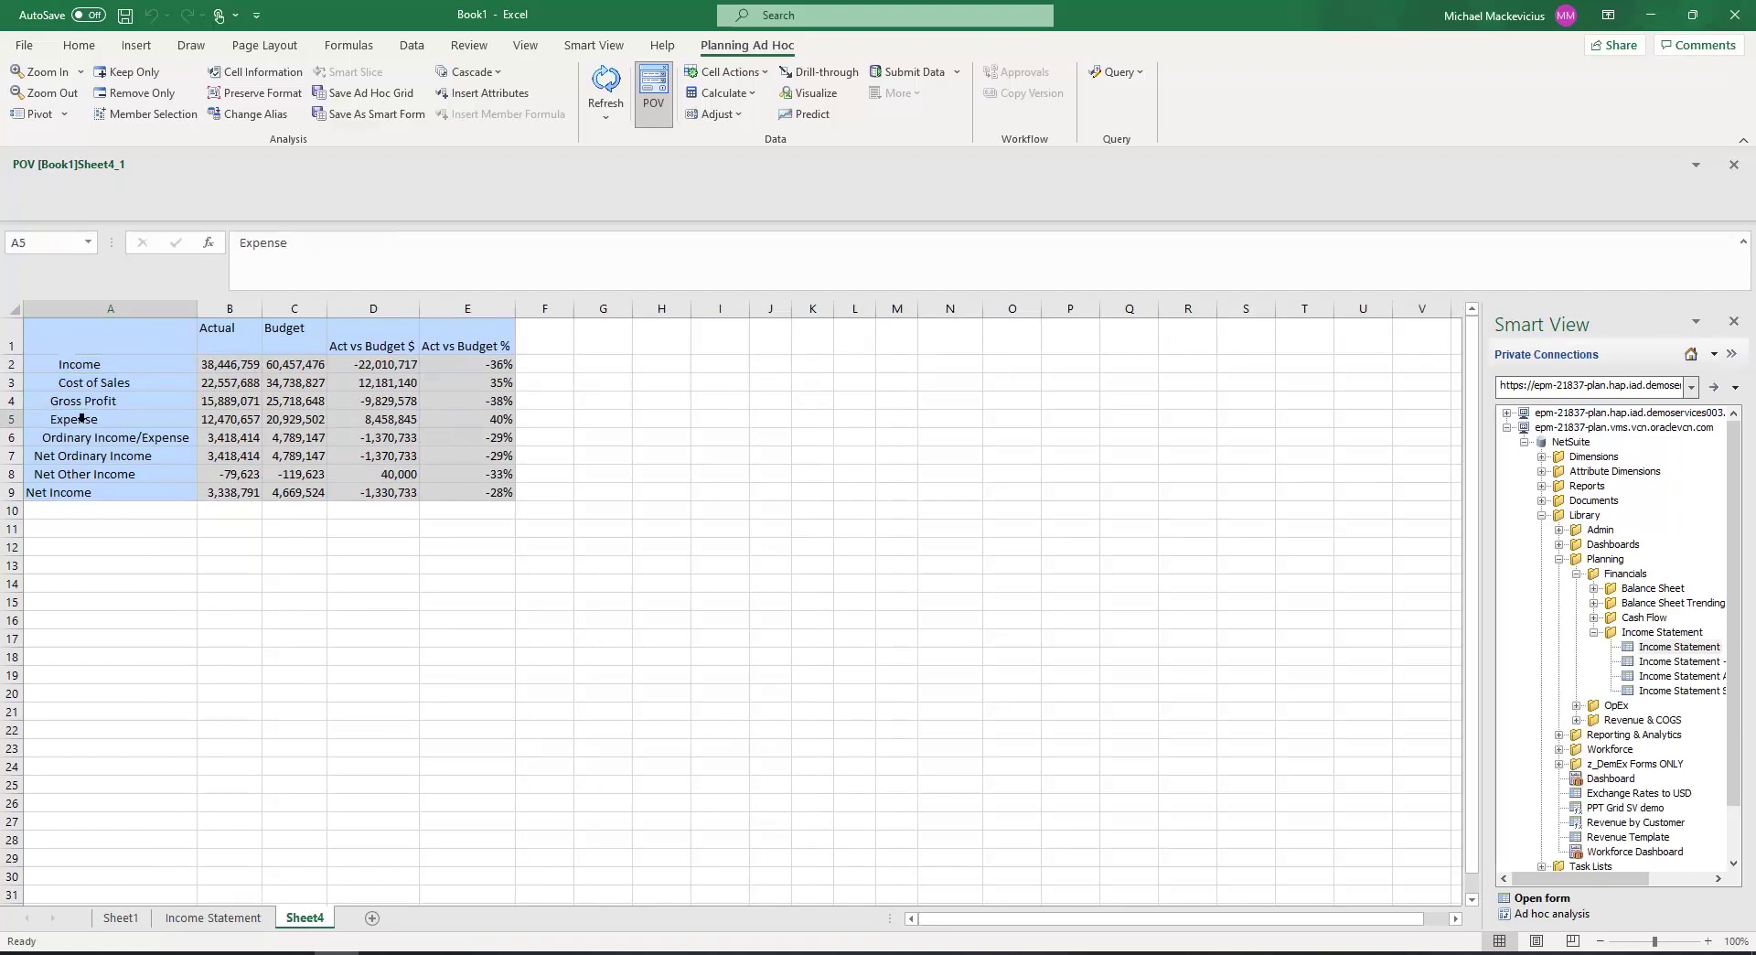
double_click(80, 419)
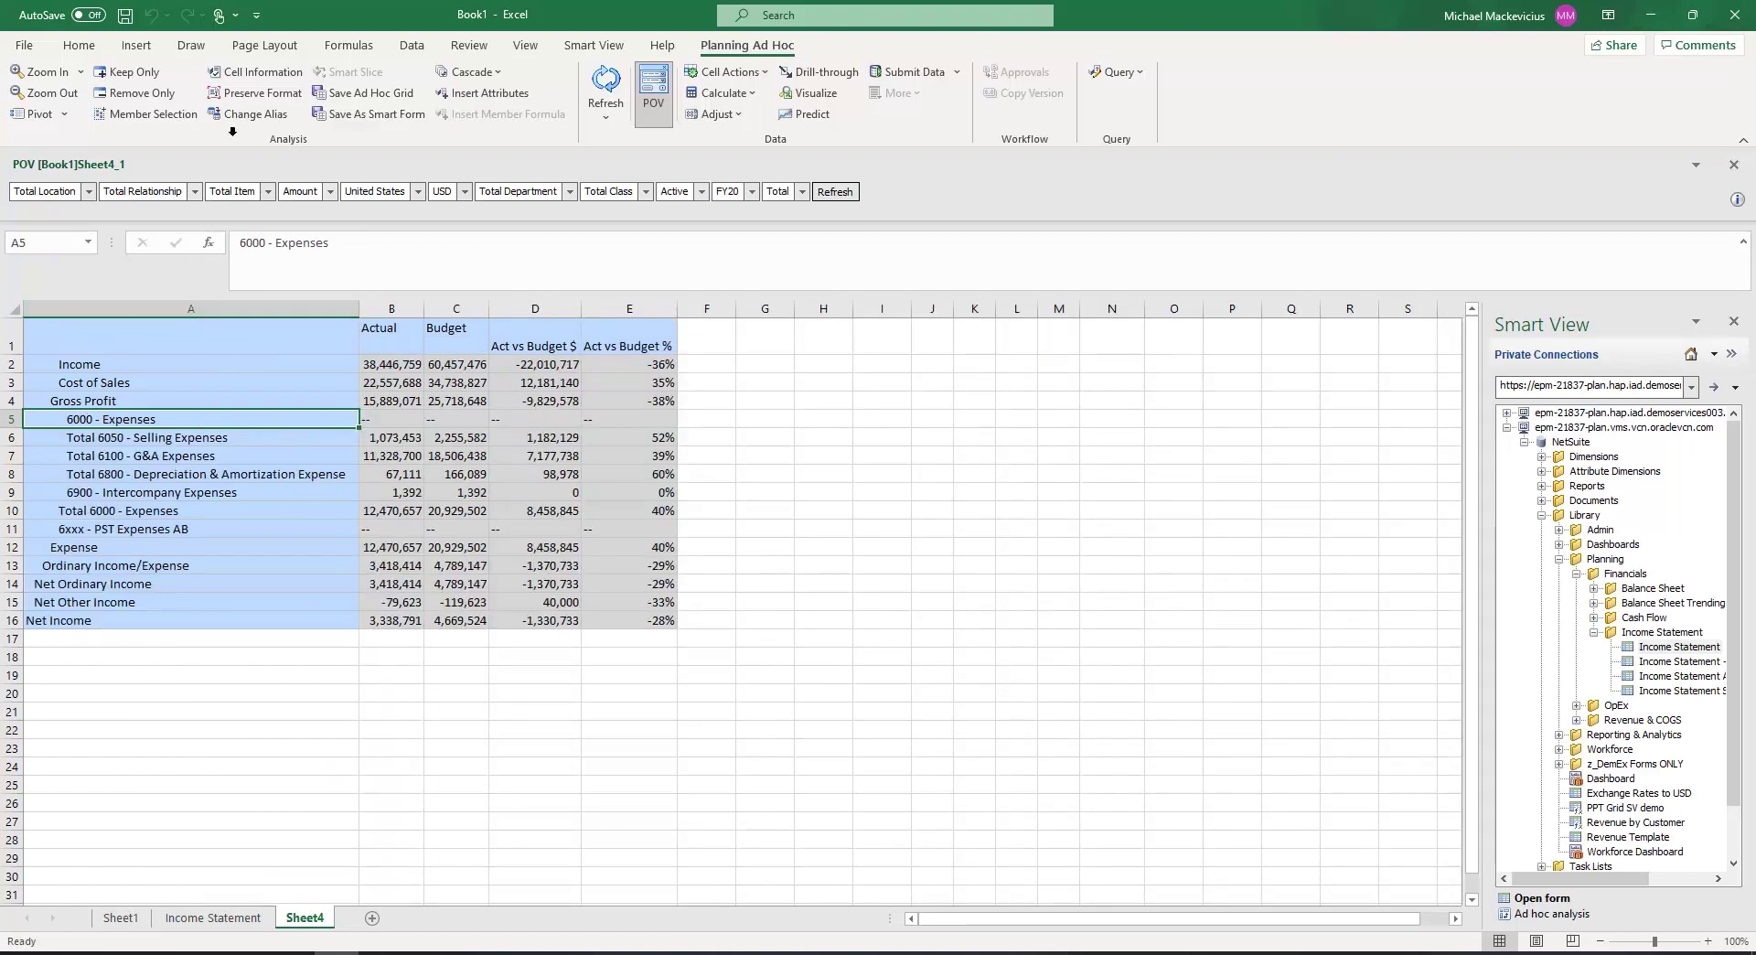
Save the grid as the smart form 'SummaryIncomeStatement' and return to the planning web app in Firefox.
click(356, 114)
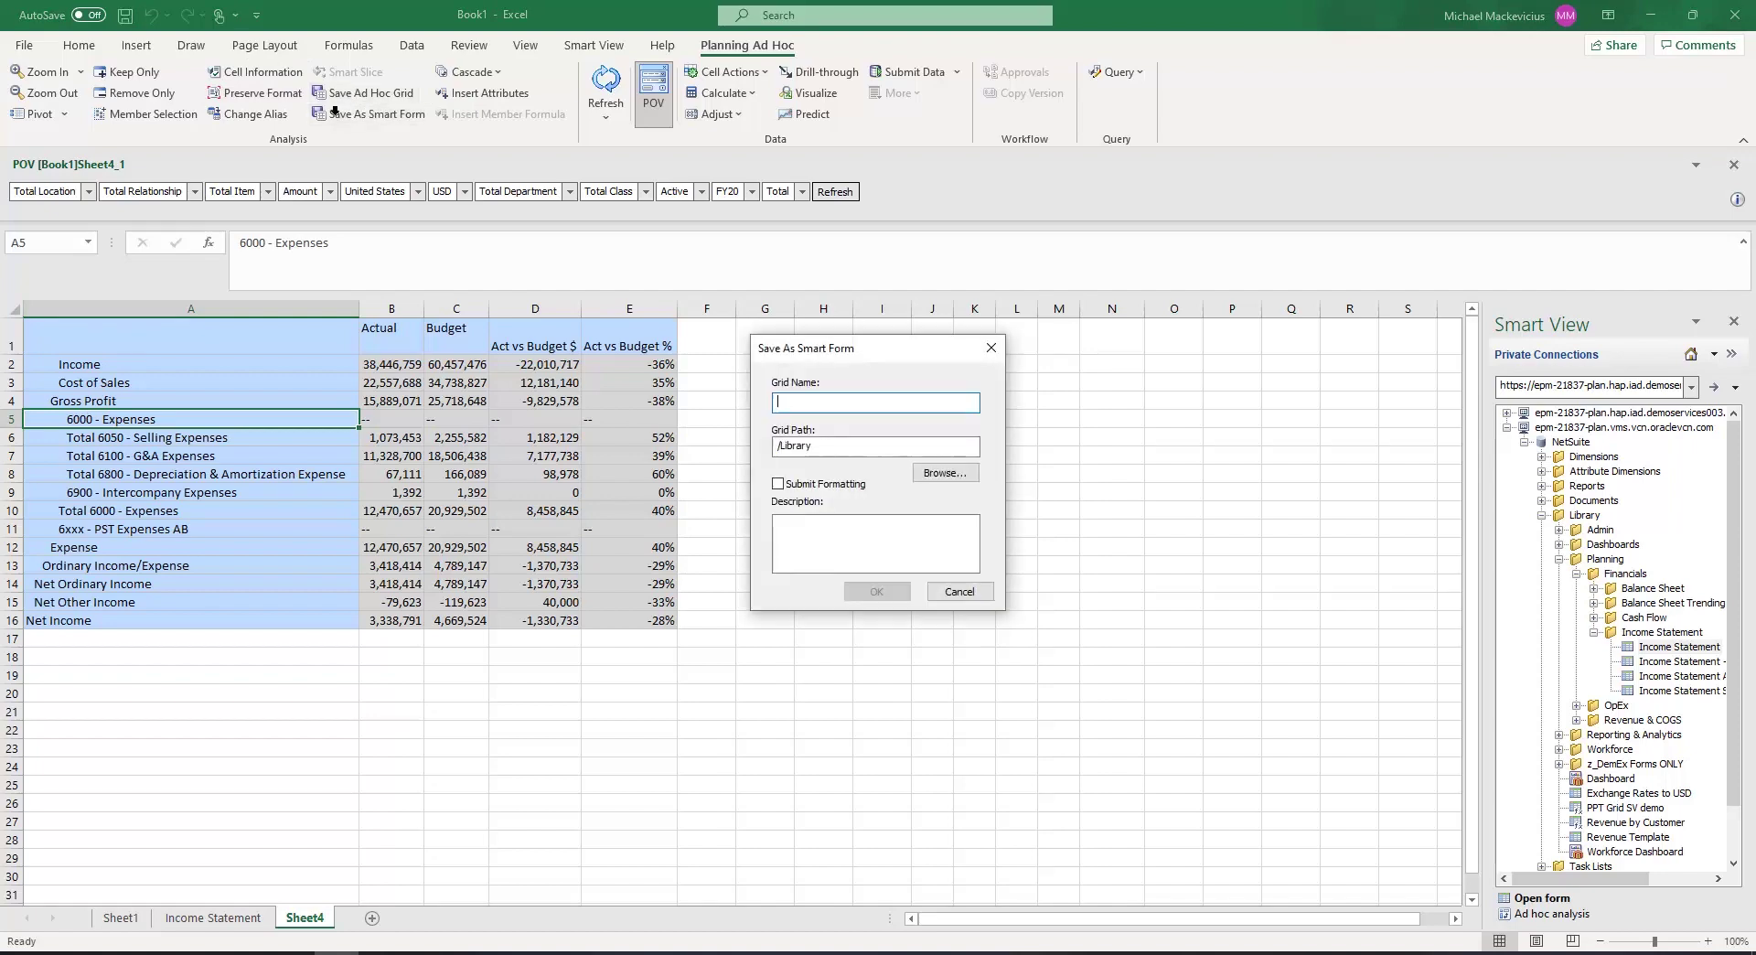
text(SummaryIncomeStatement)
key(Return)
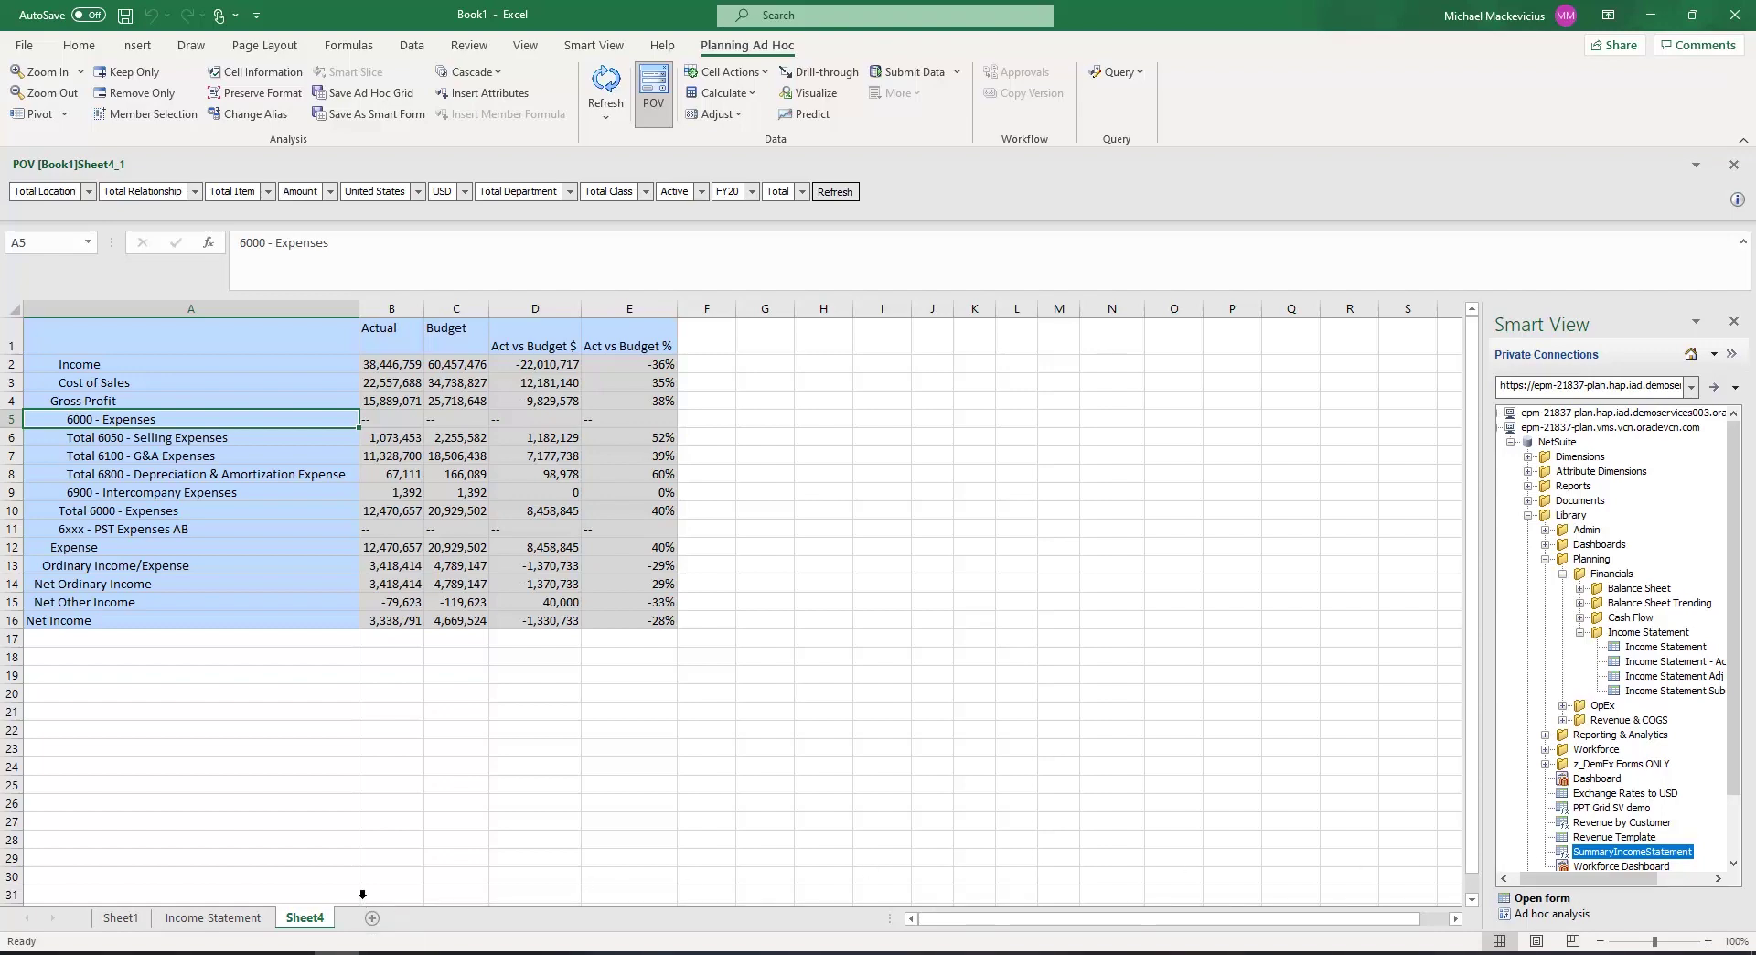
mouse_move(208, 954)
click(116, 917)
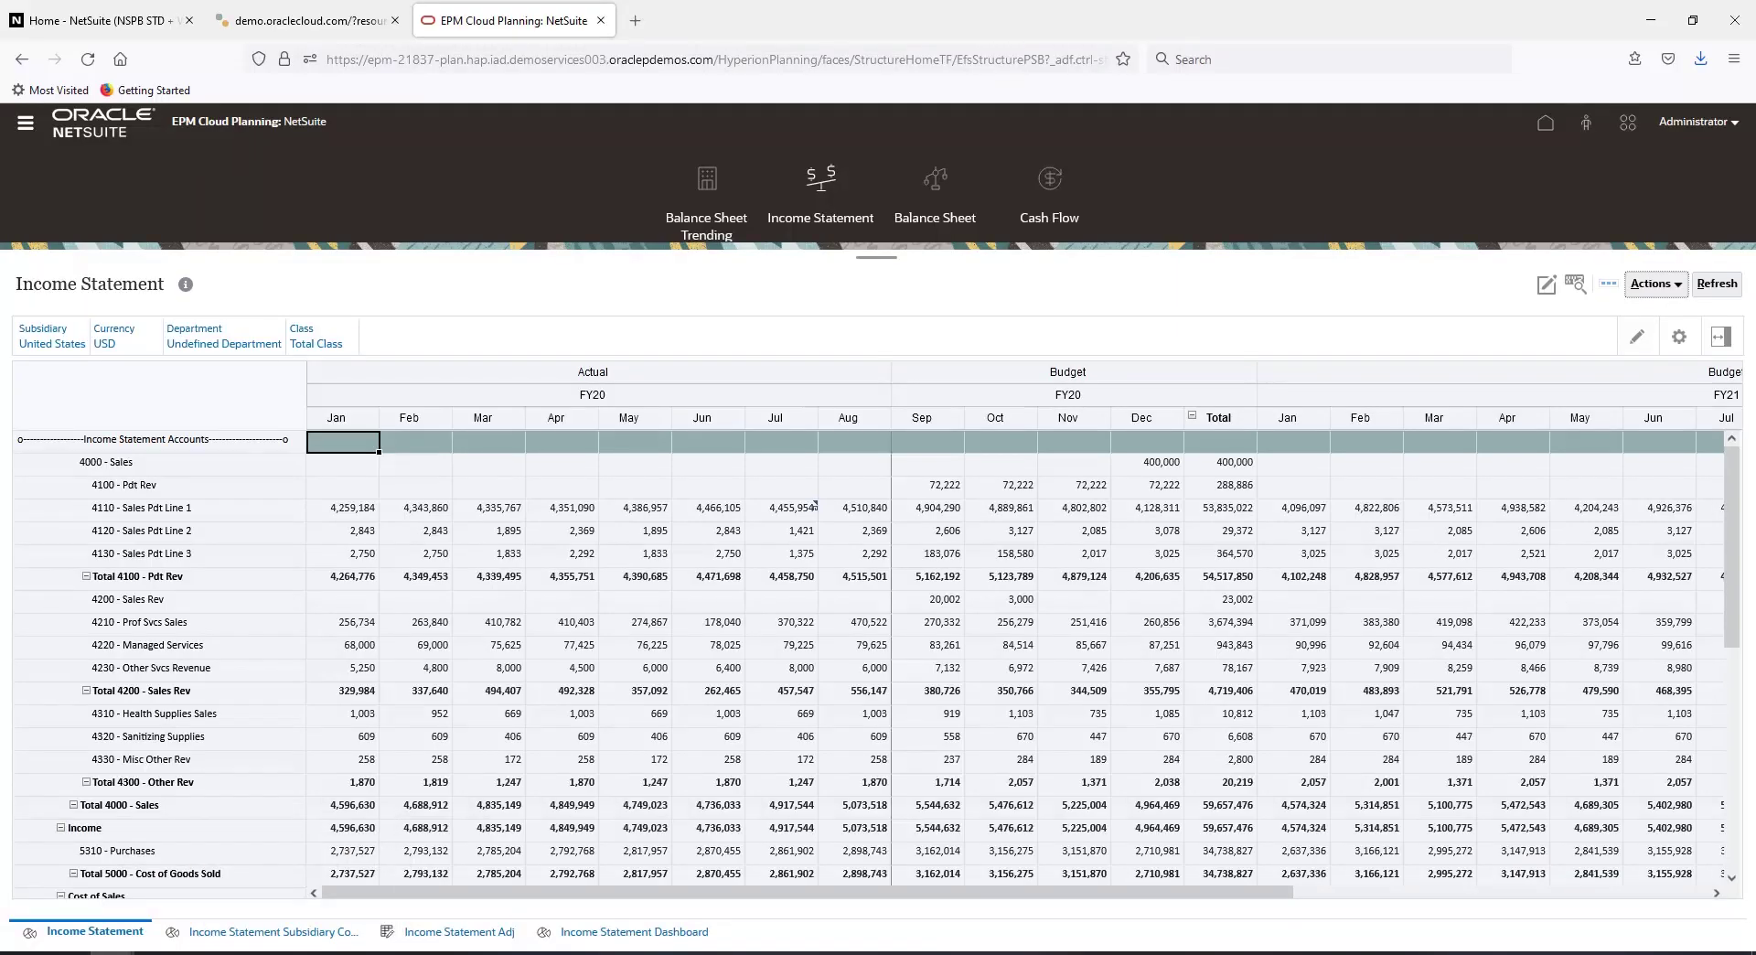
Go from the planning home page through Application to the Data forms page.
click(1546, 121)
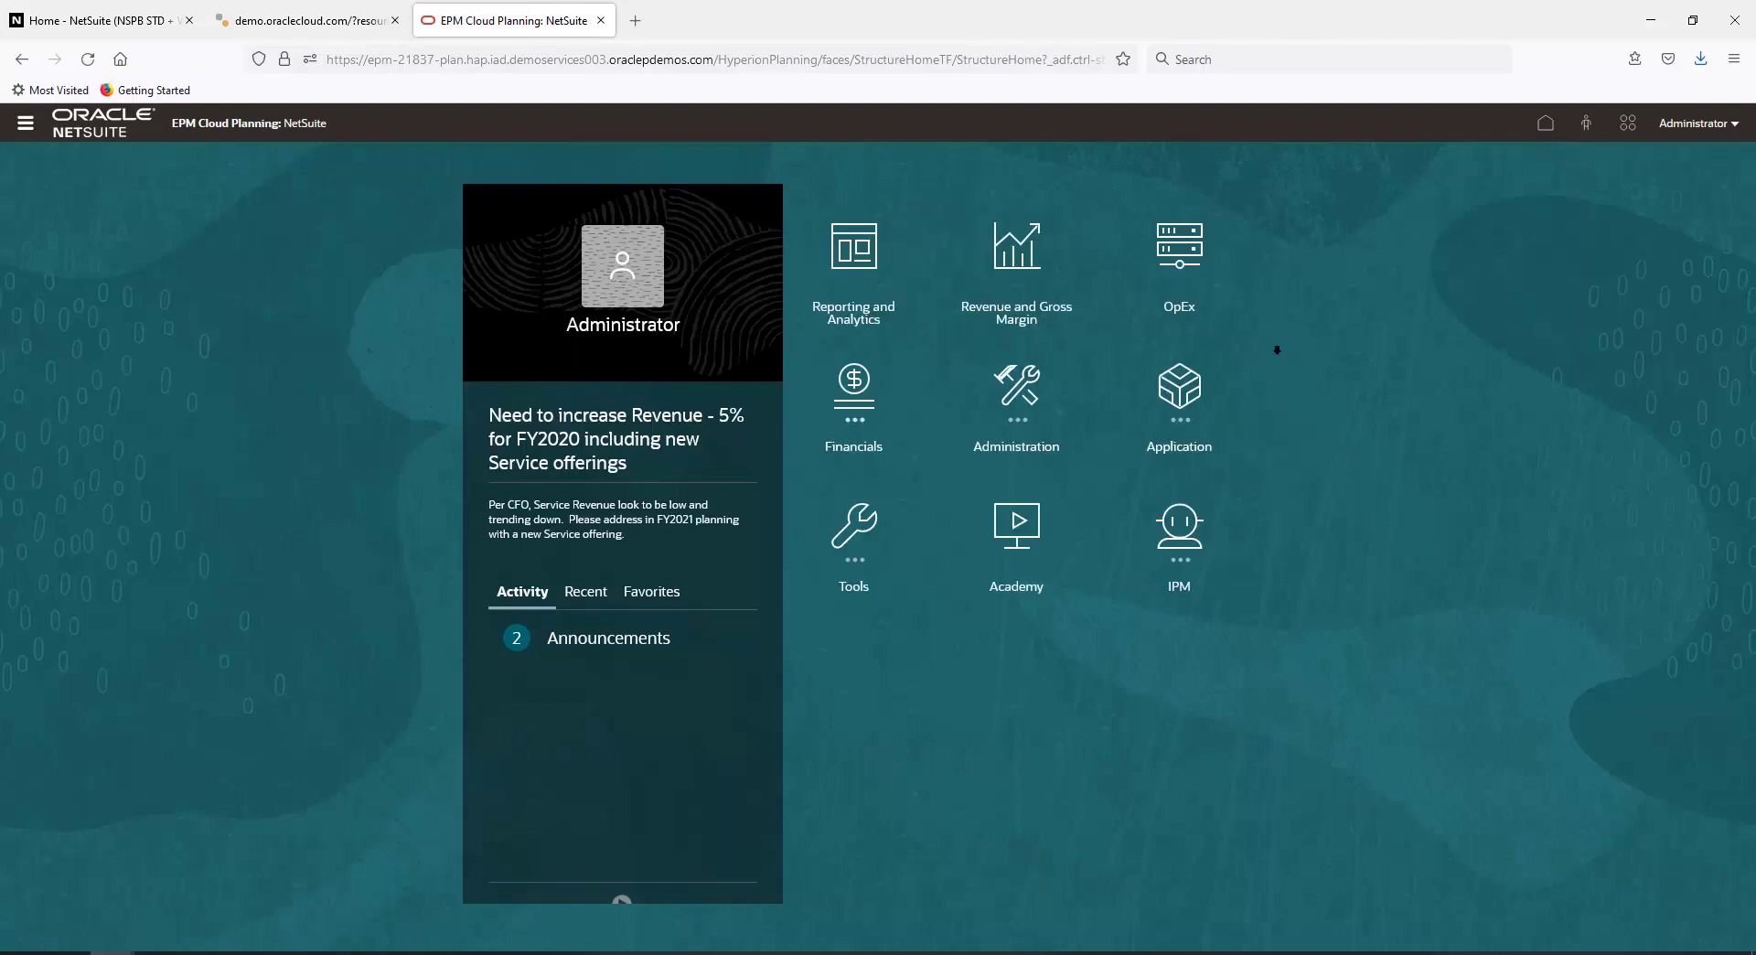
click(1197, 386)
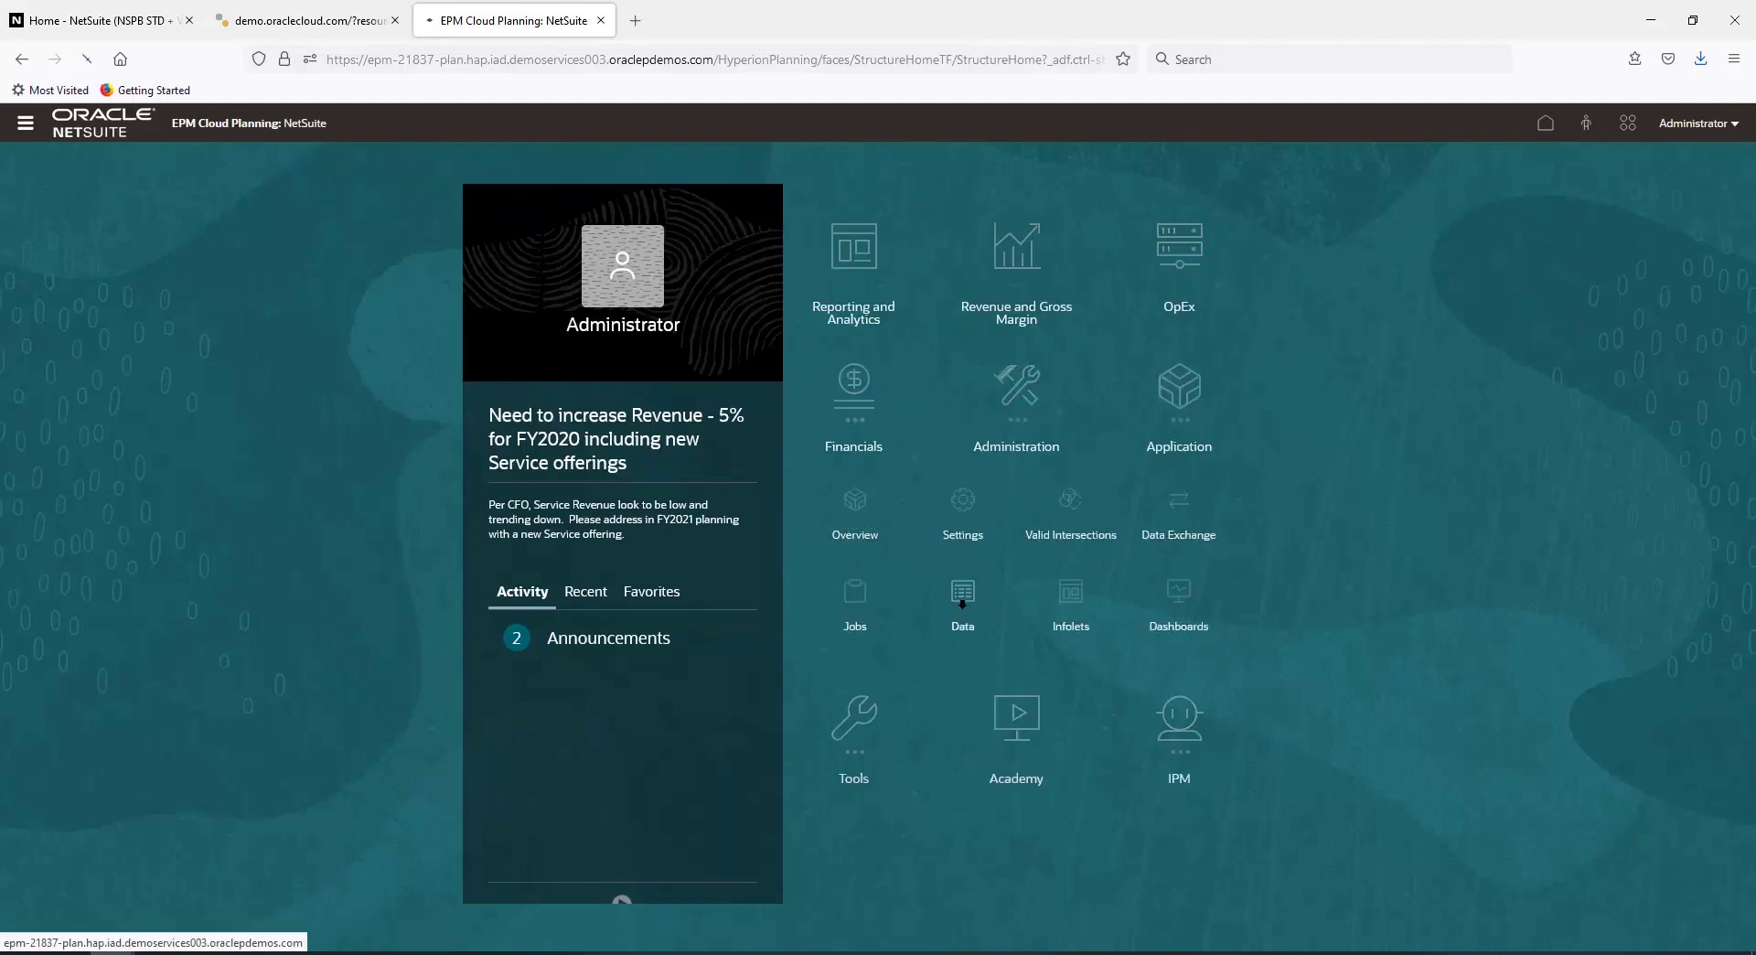
click(1071, 572)
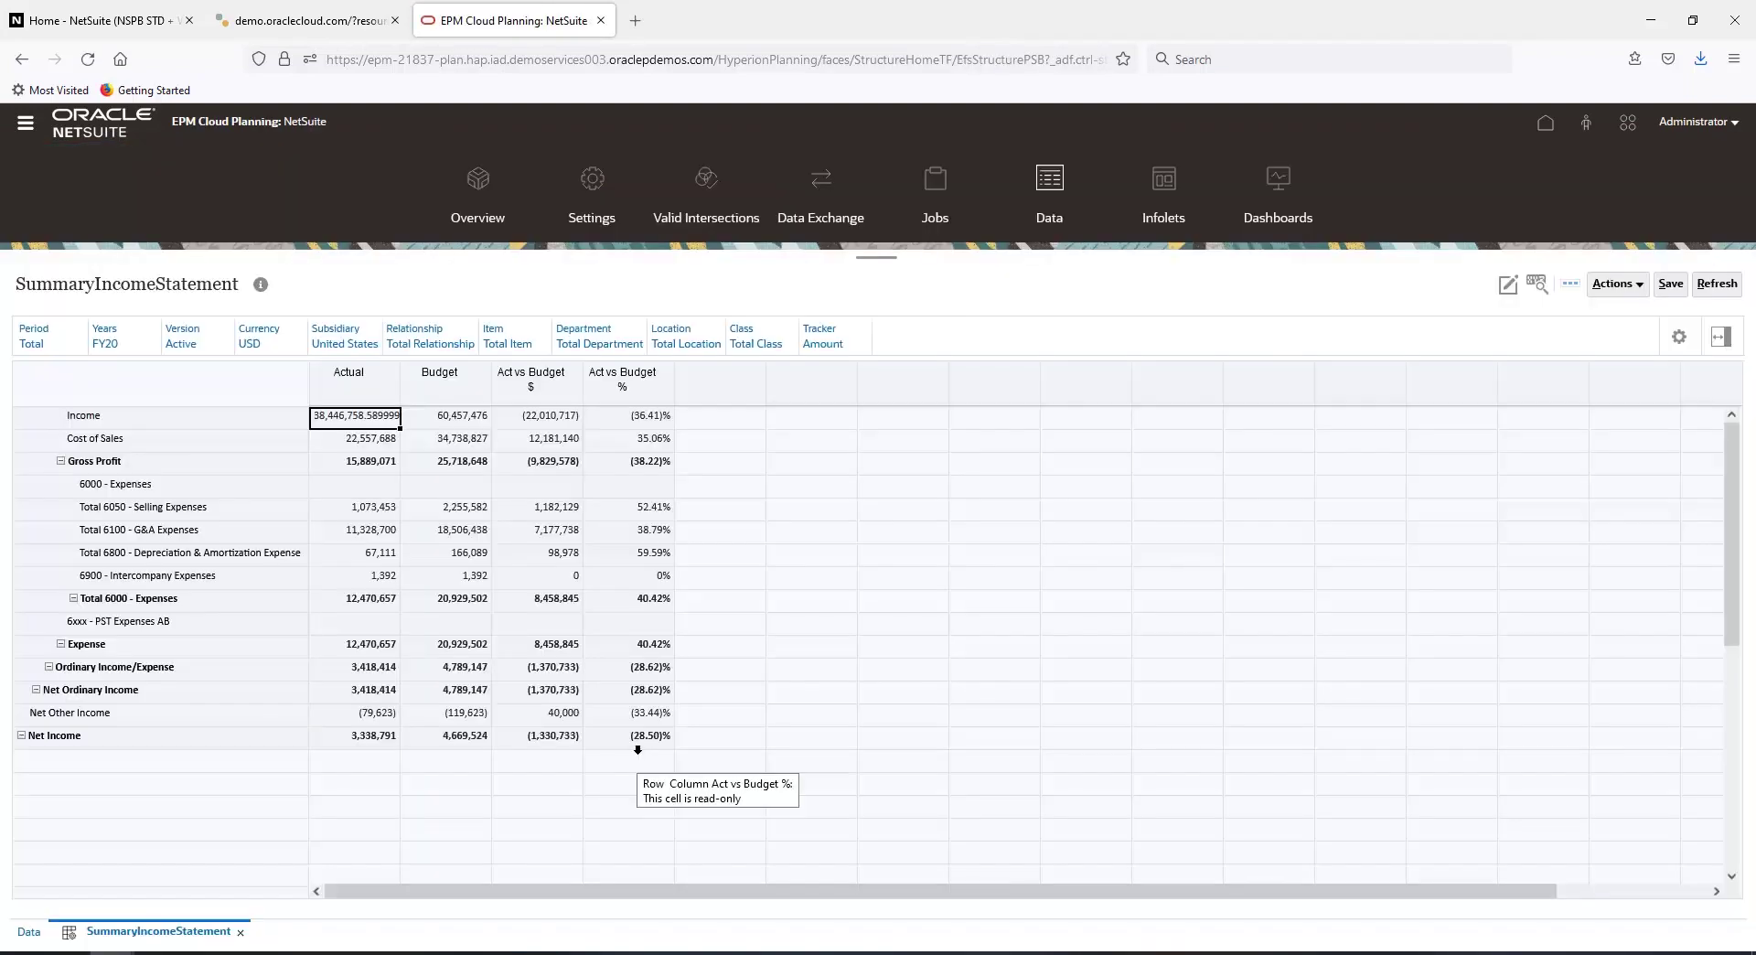